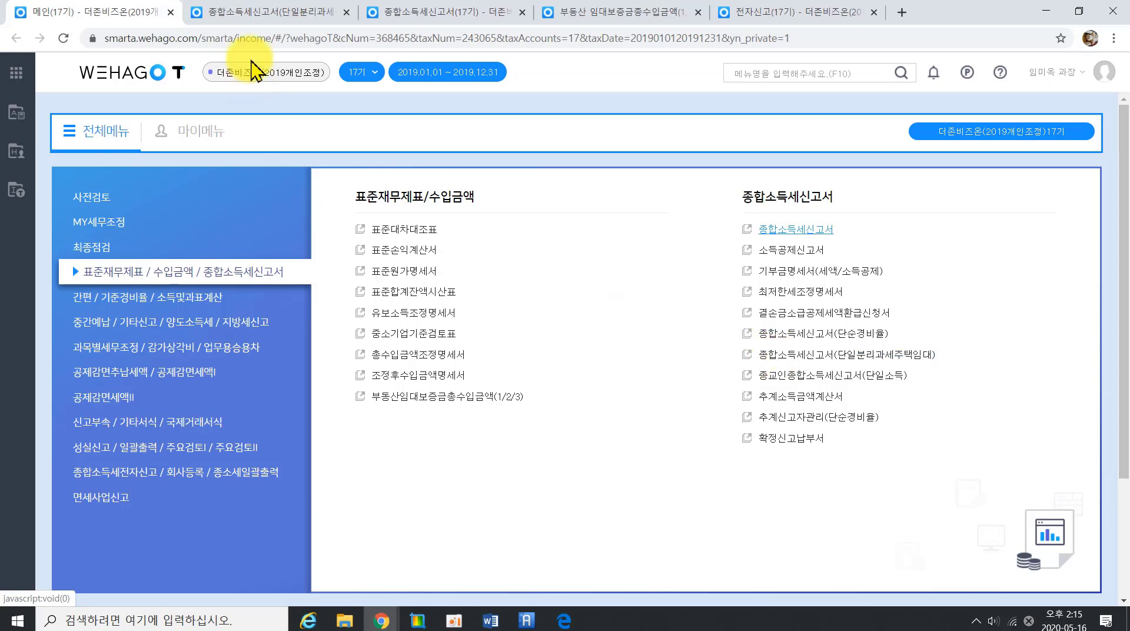
Step: Review the first 가 building entry under 주택분리과세 in the 종합소득세신고서, and return to its 소득금액 section
left_click(253, 11)
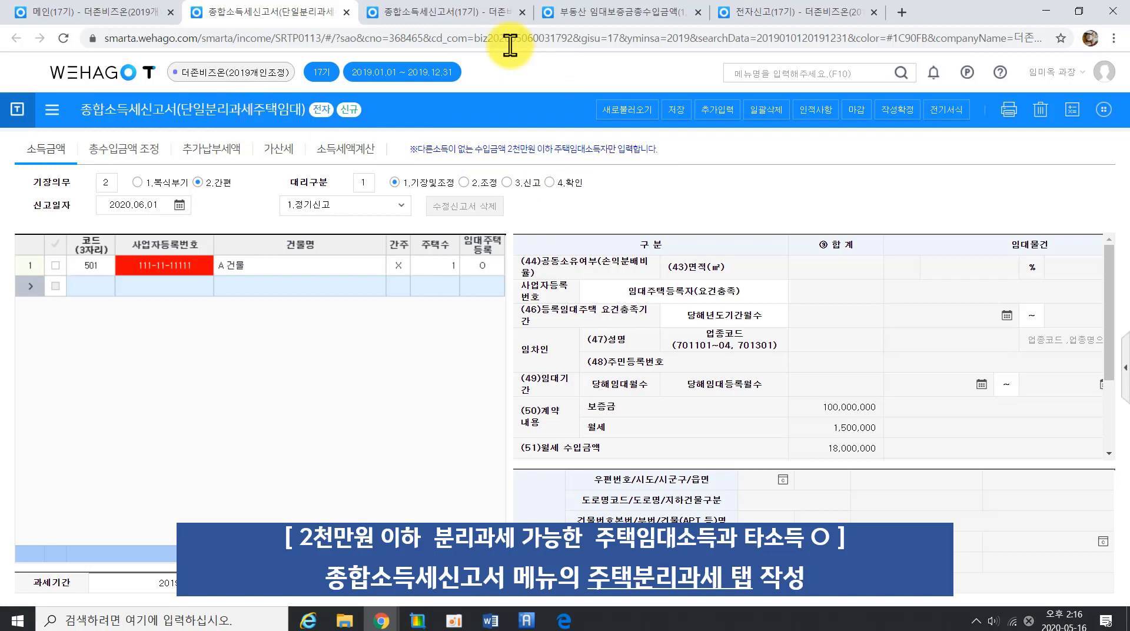
left_click(478, 17)
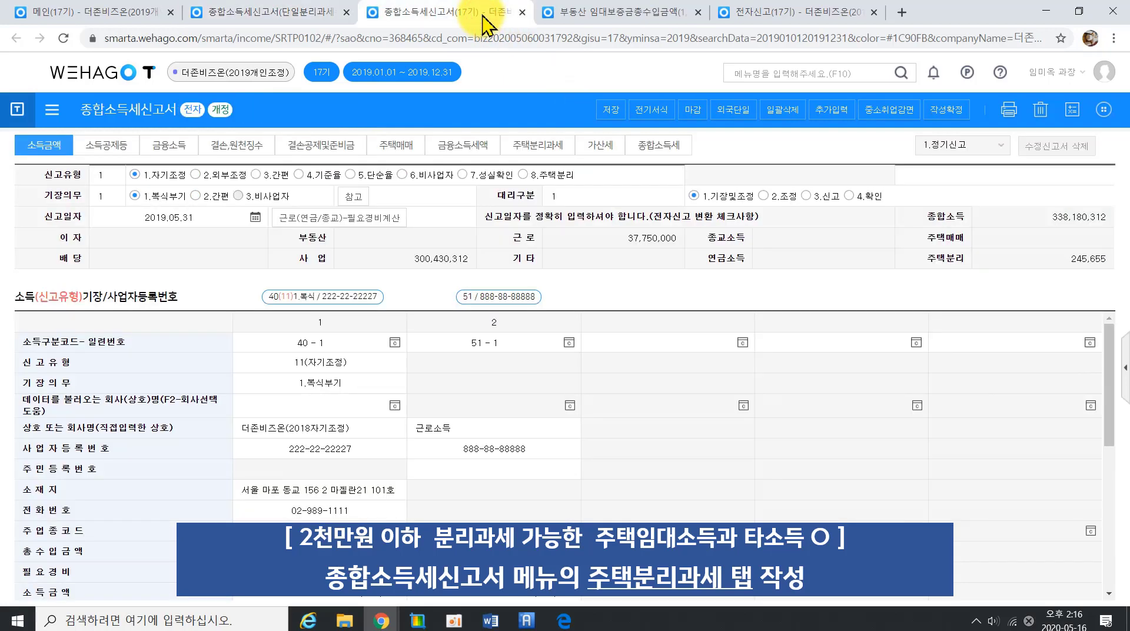
left_click(535, 147)
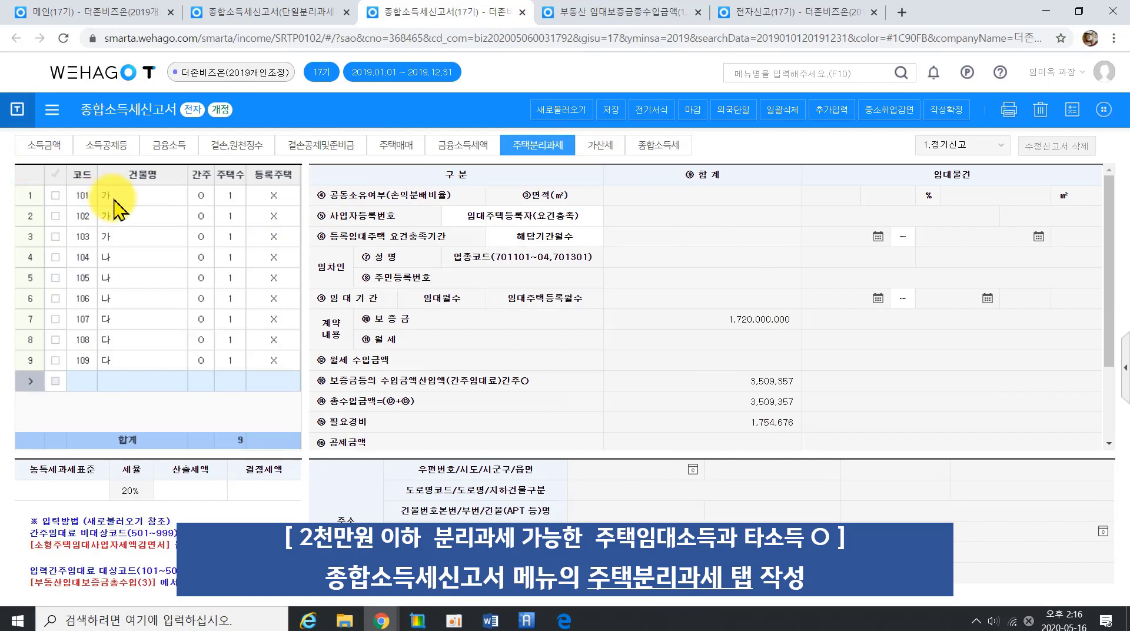
left_click(115, 199)
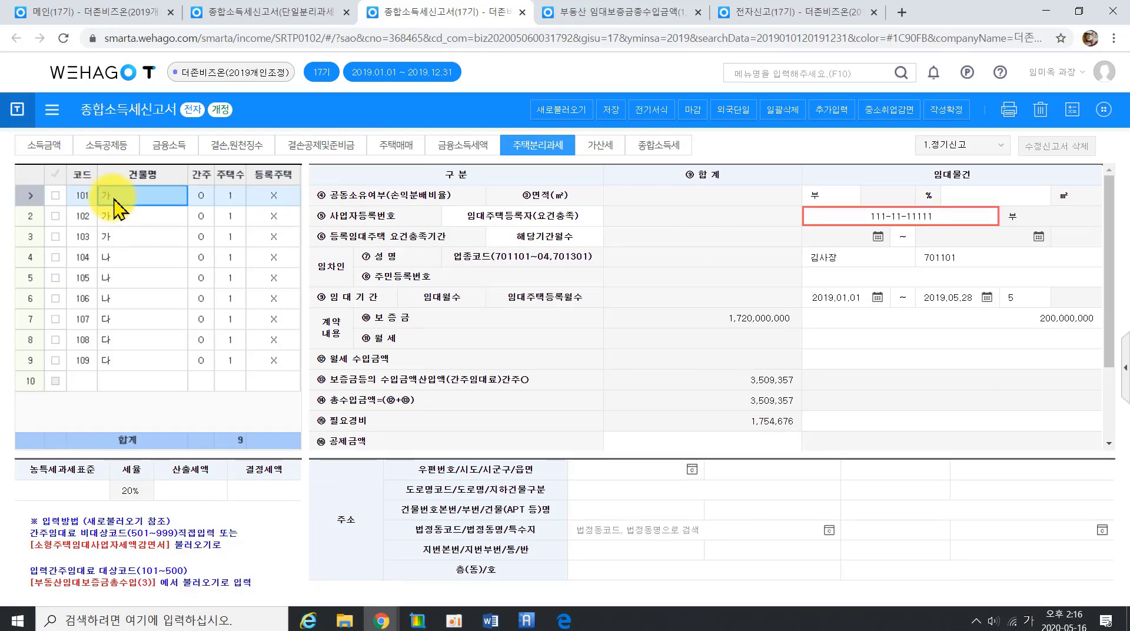
left_click(36, 152)
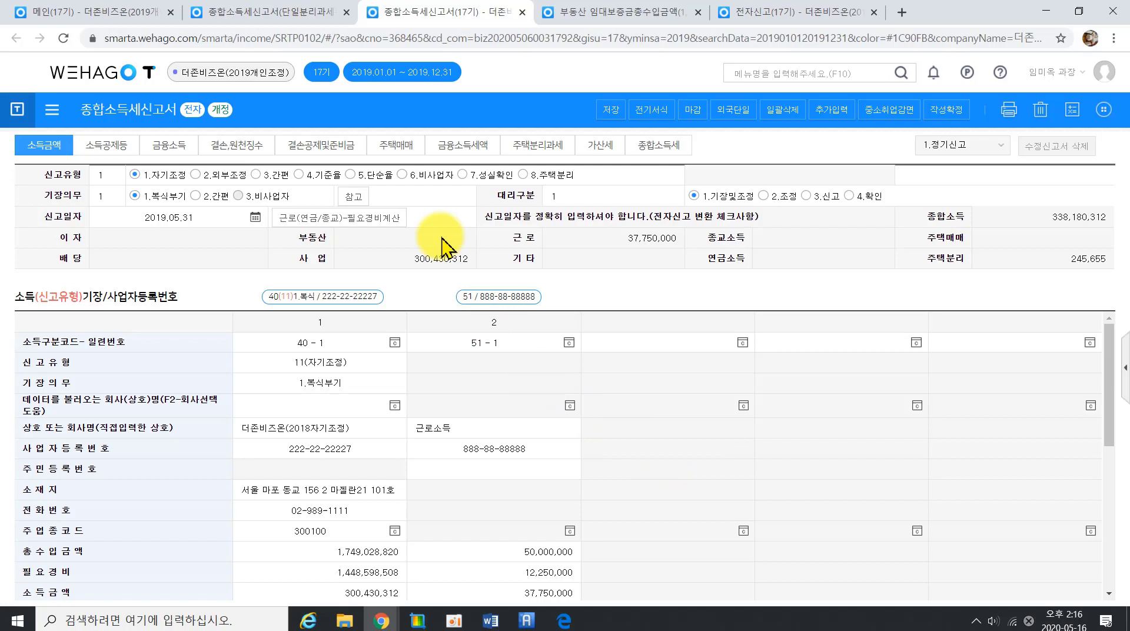
Step: In the 단일분리과세주택임대 return, enter code 999 in the empty row of the 소득금액 building list and dismiss the code notice
left_click(285, 13)
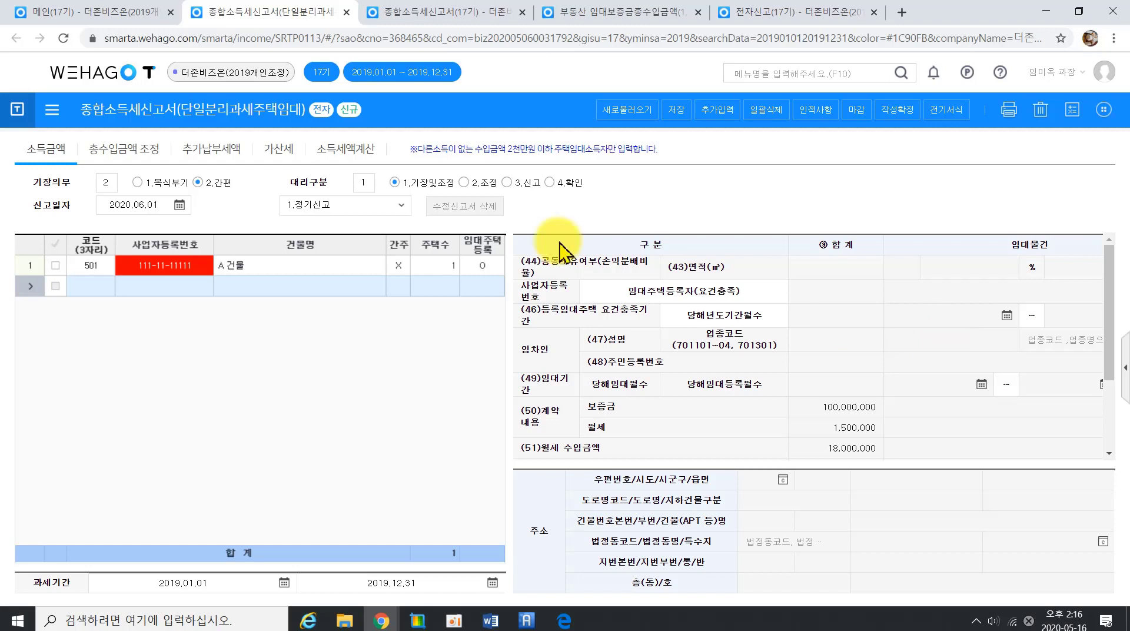
left_click(307, 119)
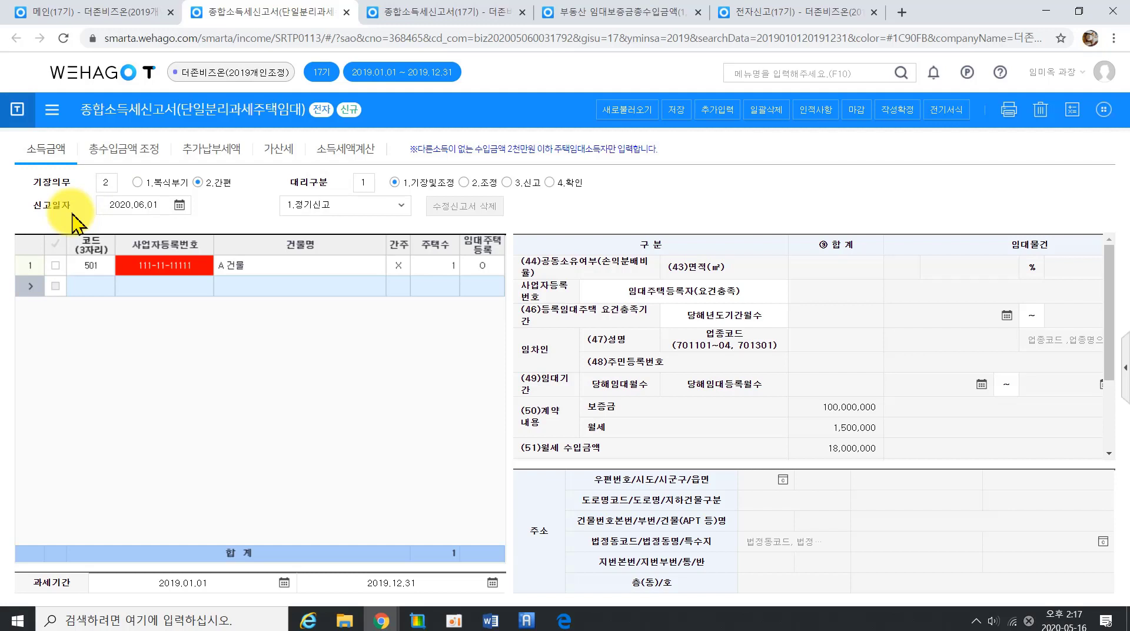
left_click(101, 290)
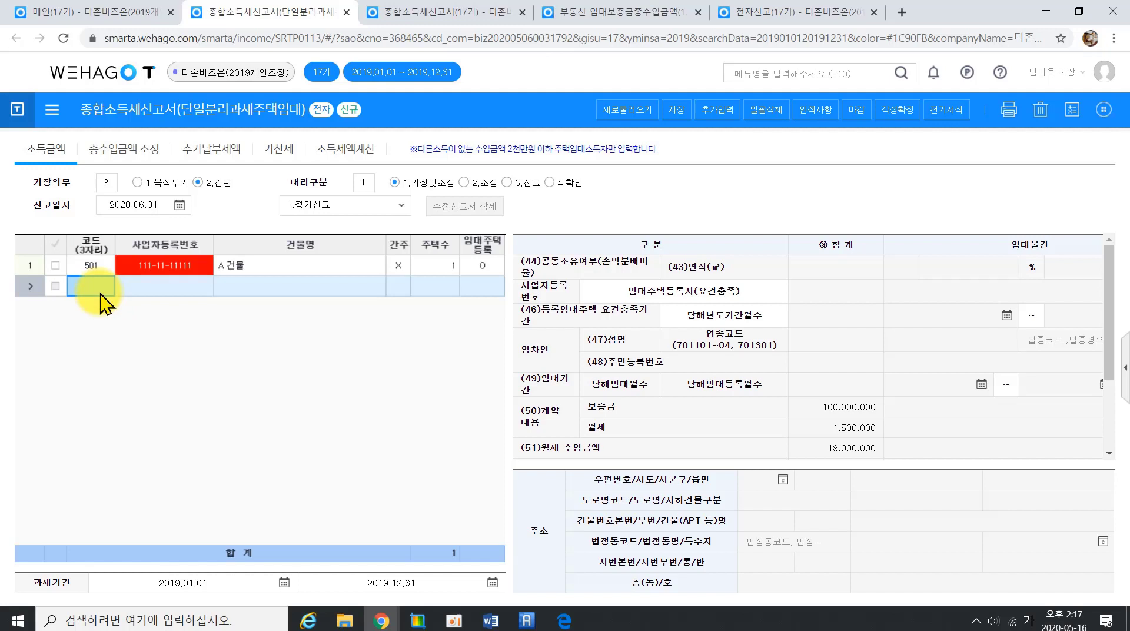
type("999")
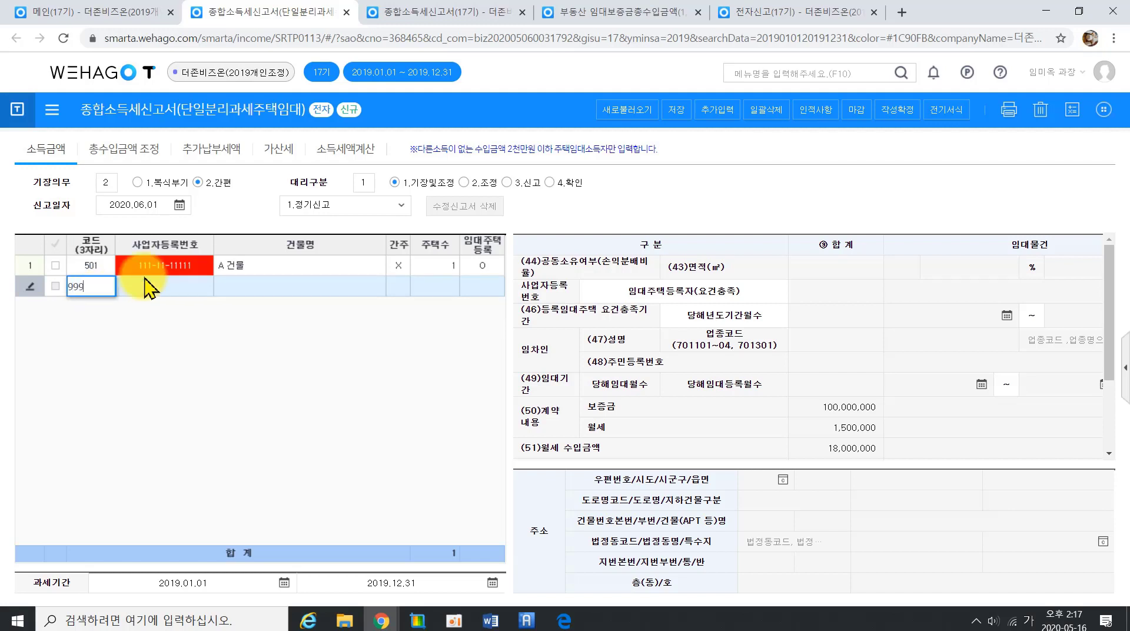
key("Return")
left_click(103, 280)
left_click(101, 265)
left_click(101, 287)
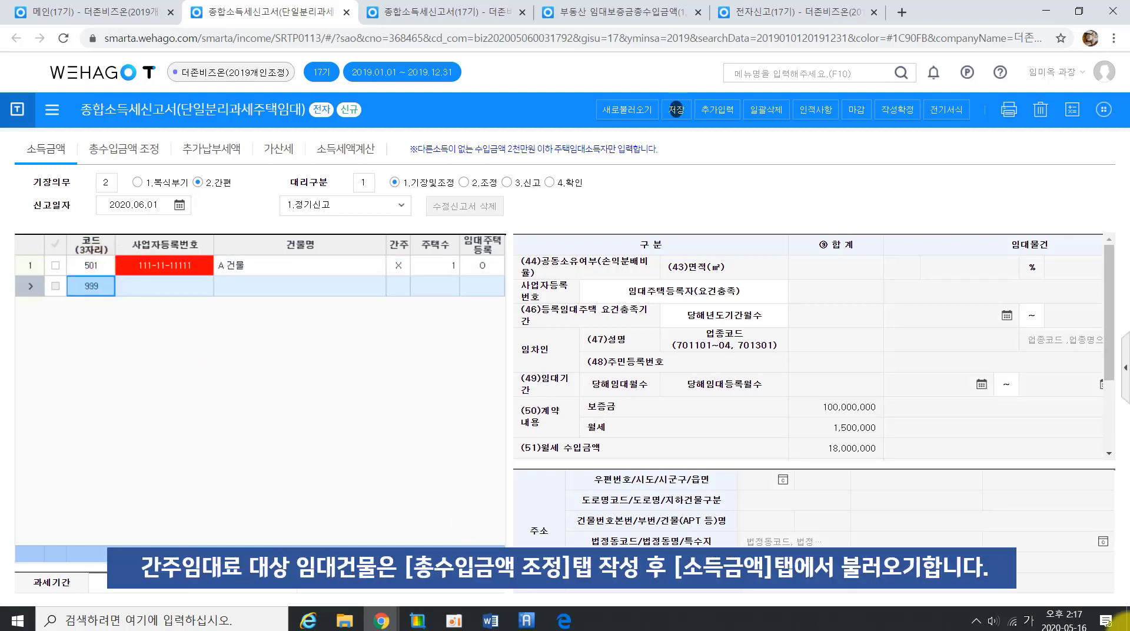
left_click(89, 287)
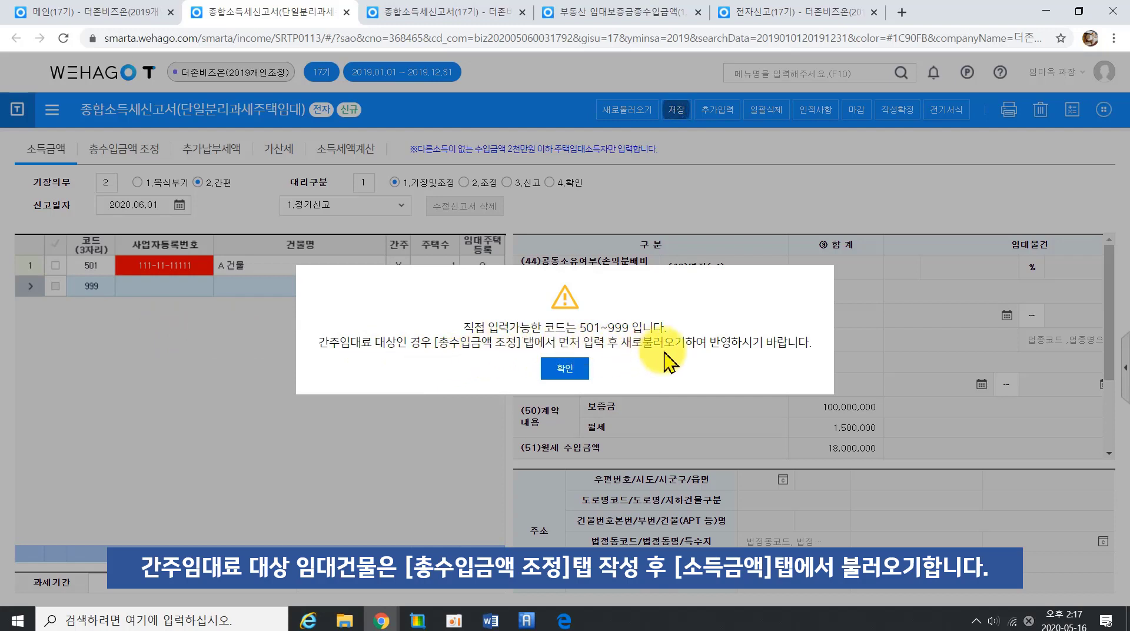
left_click(551, 377)
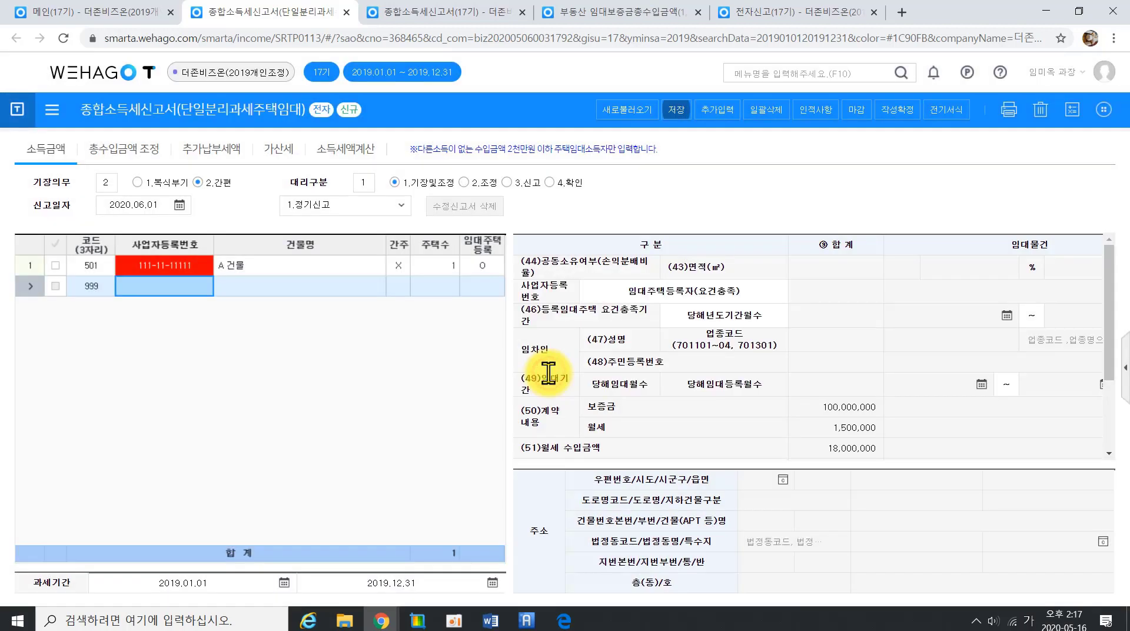
Step: Compare the return's 총수입금액 조정 section with the three (3)주택 sheets of the 부동산 임대보증금총수입금액 form
left_click(128, 152)
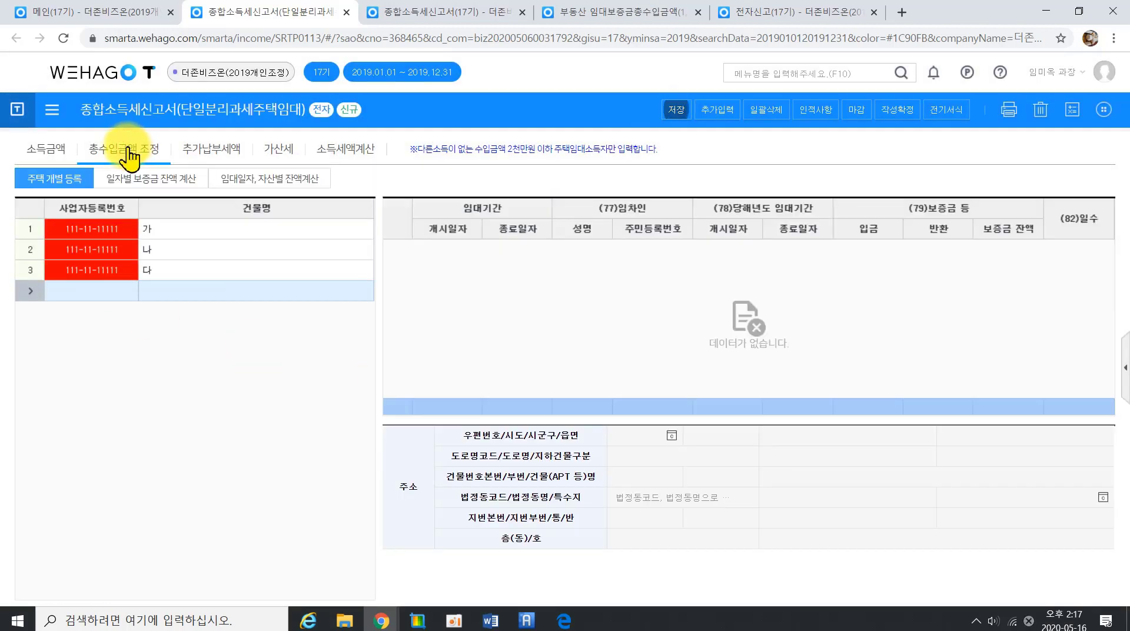
left_click(574, 13)
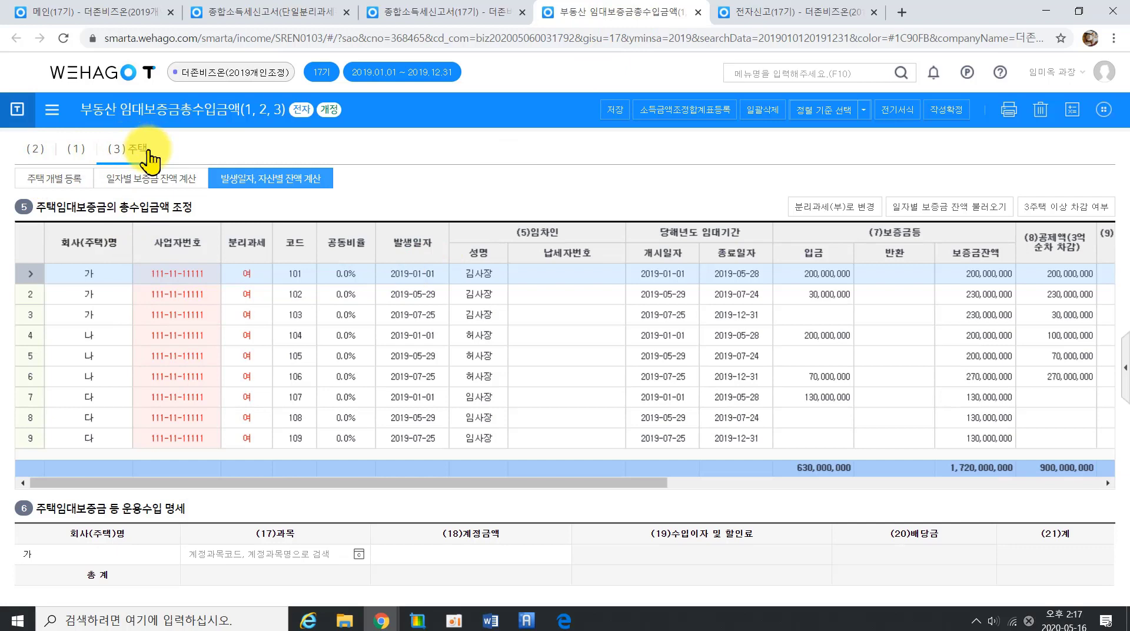
left_click(47, 178)
left_click(136, 179)
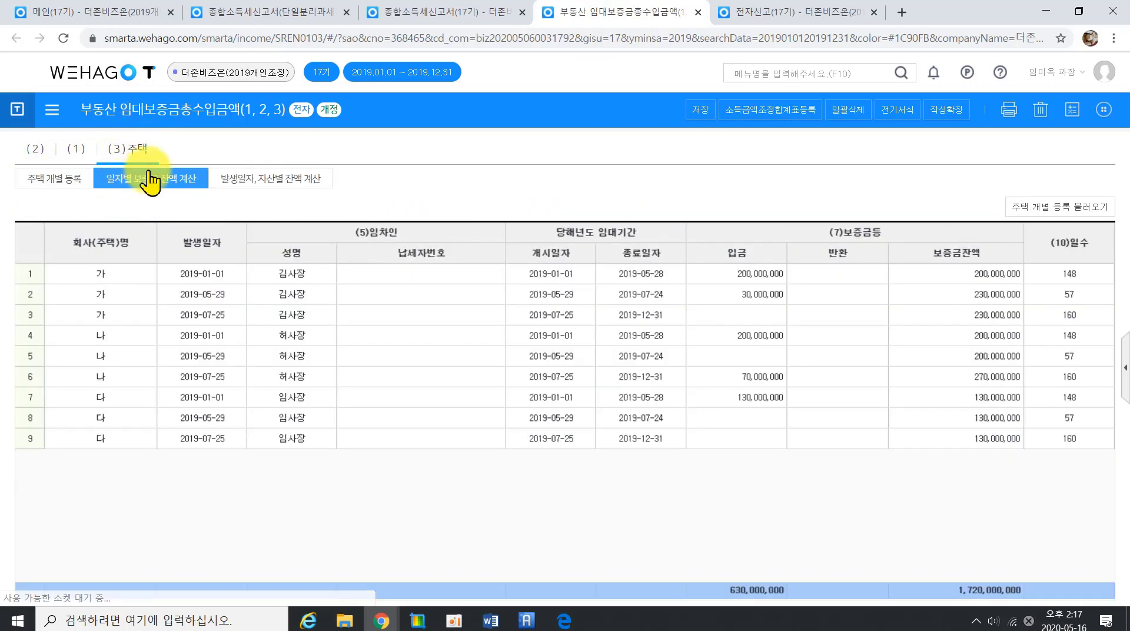
left_click(218, 178)
left_click(61, 184)
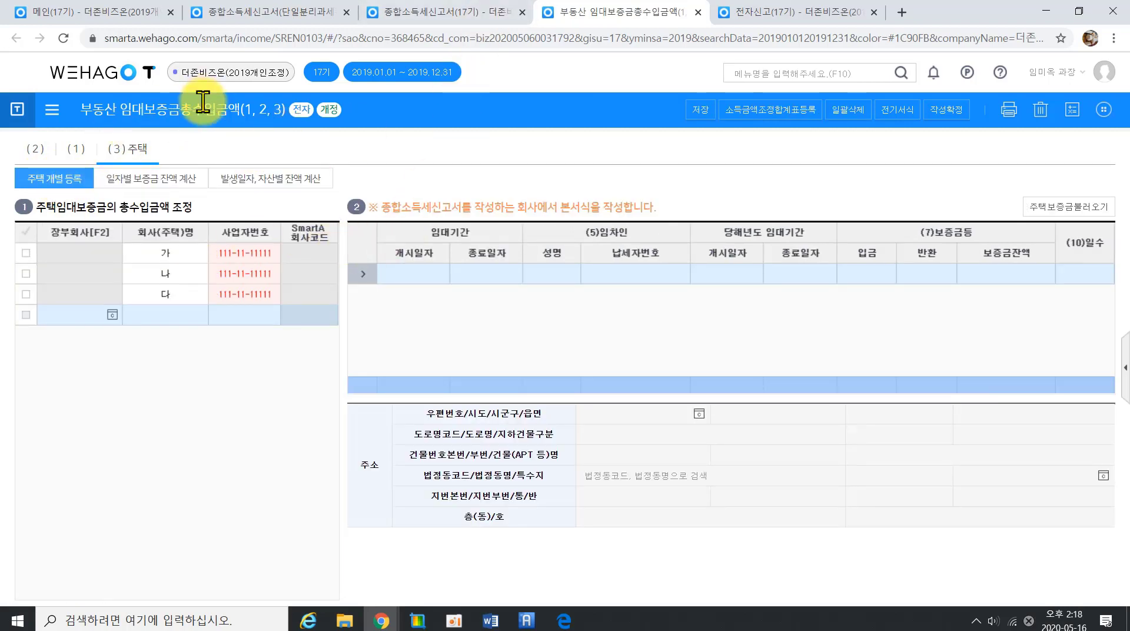
Step: Back in the 단일분리과세주택임대 return, examine the lease periods, tenant and received deposit registered for building 가
left_click(287, 14)
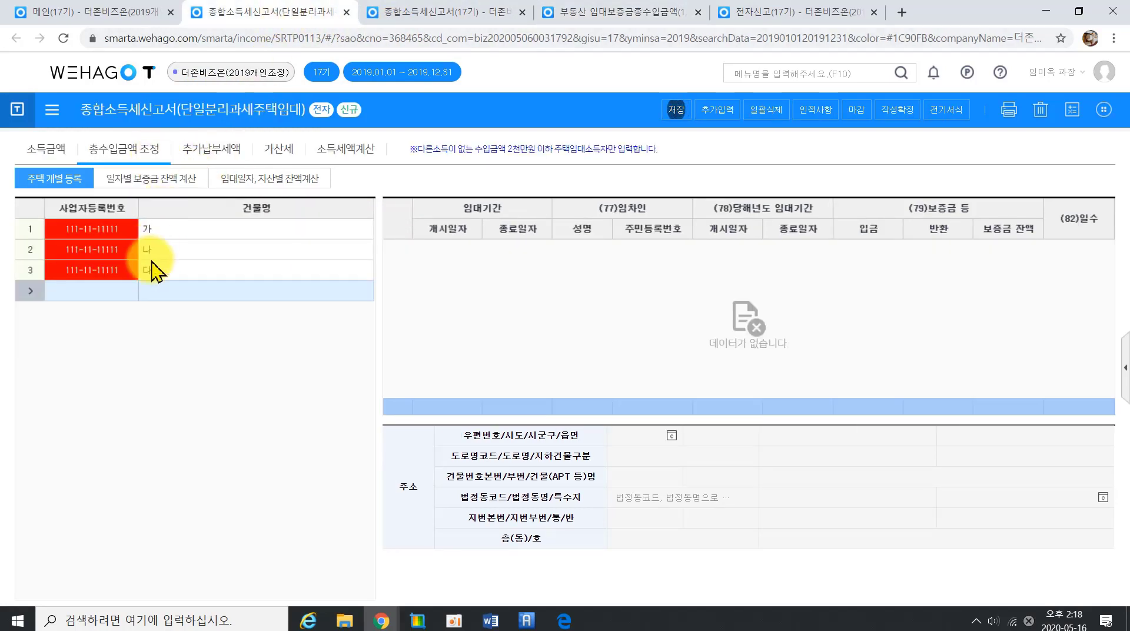
left_click(192, 230)
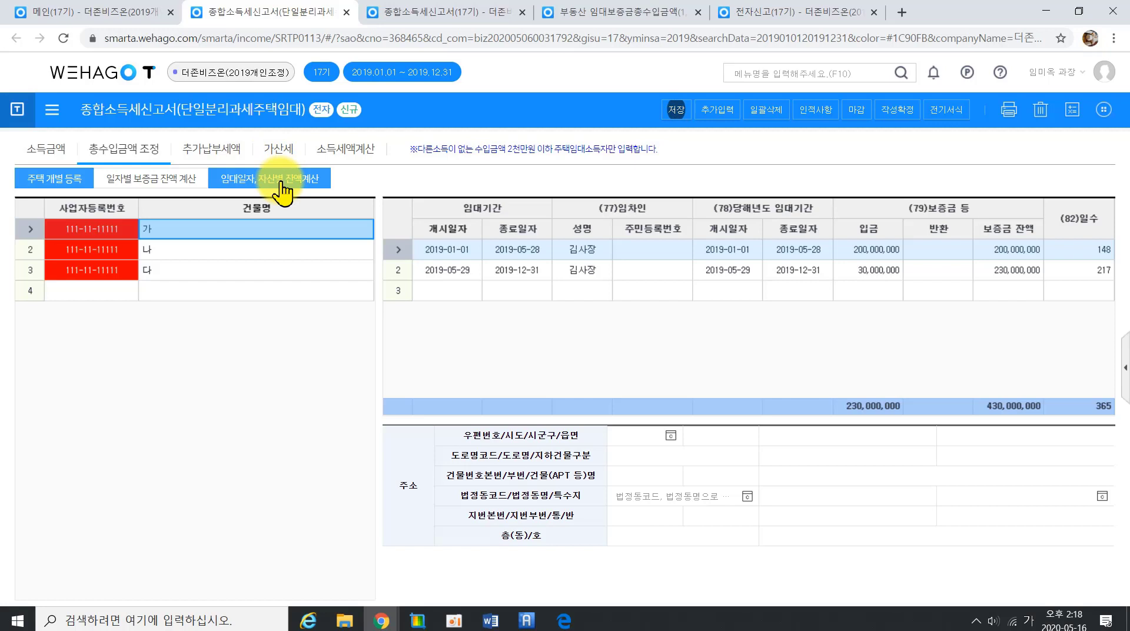
left_click(68, 187)
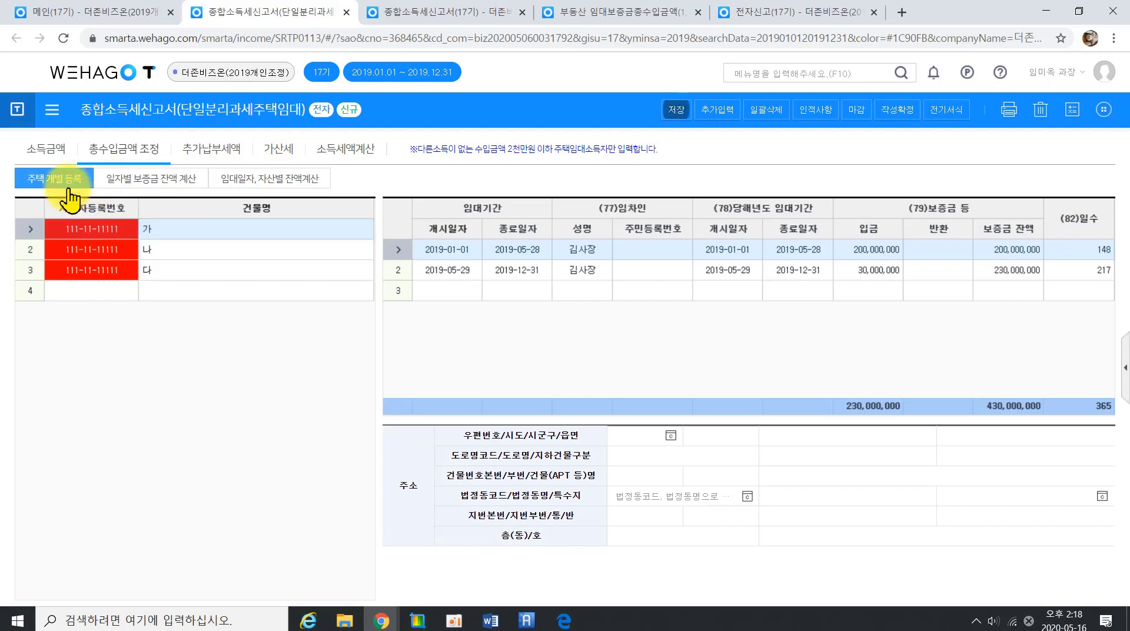
left_click(291, 234)
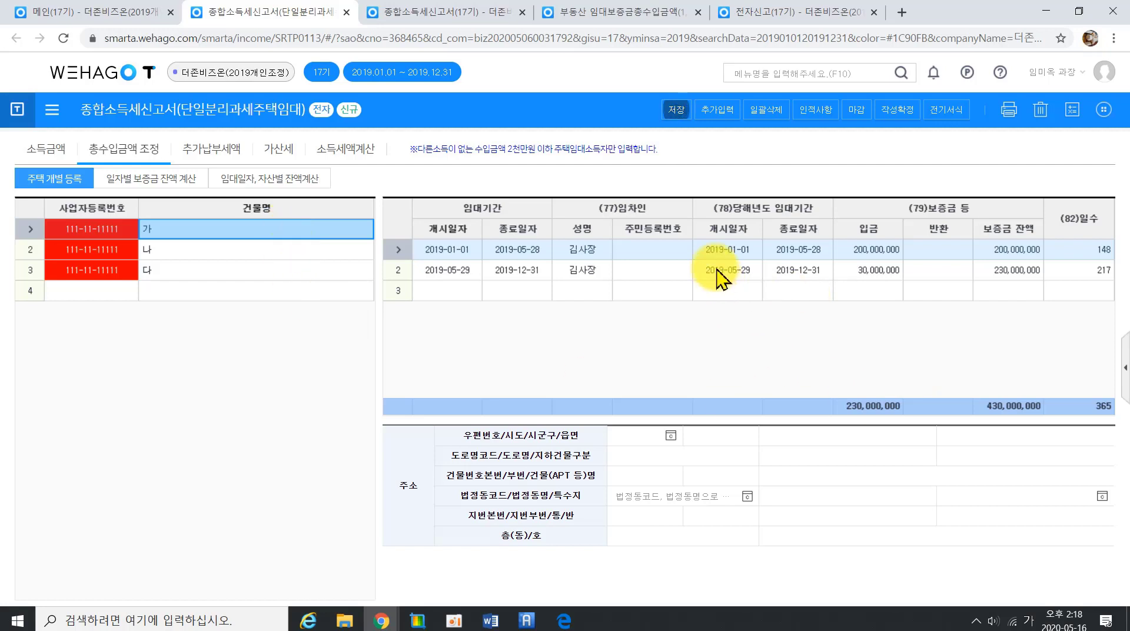
left_click(655, 254)
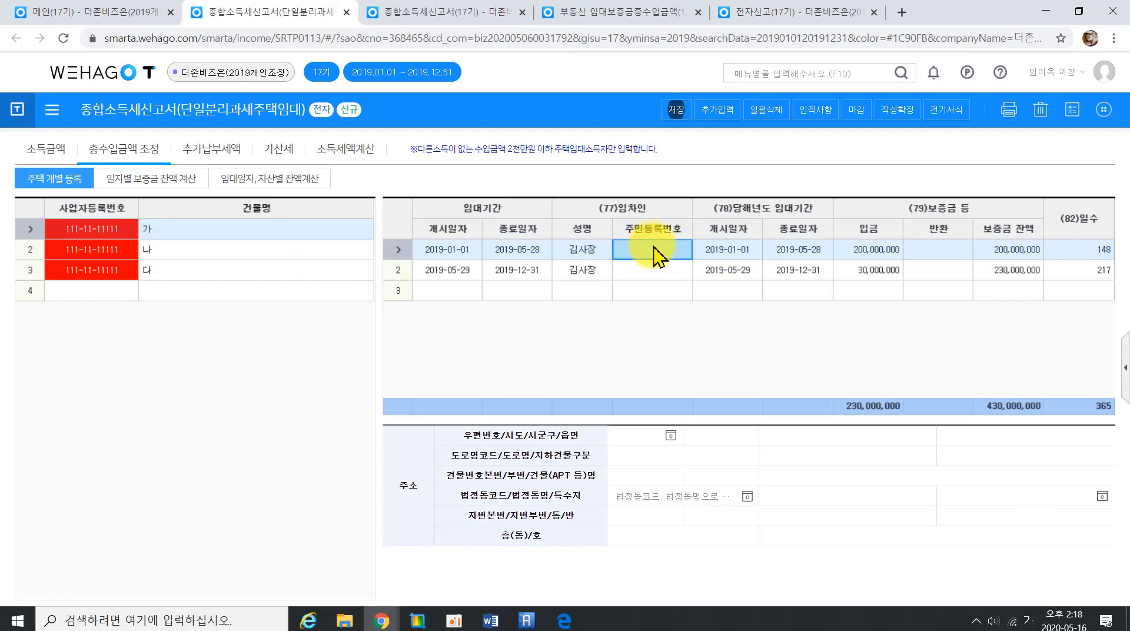
left_click(889, 257)
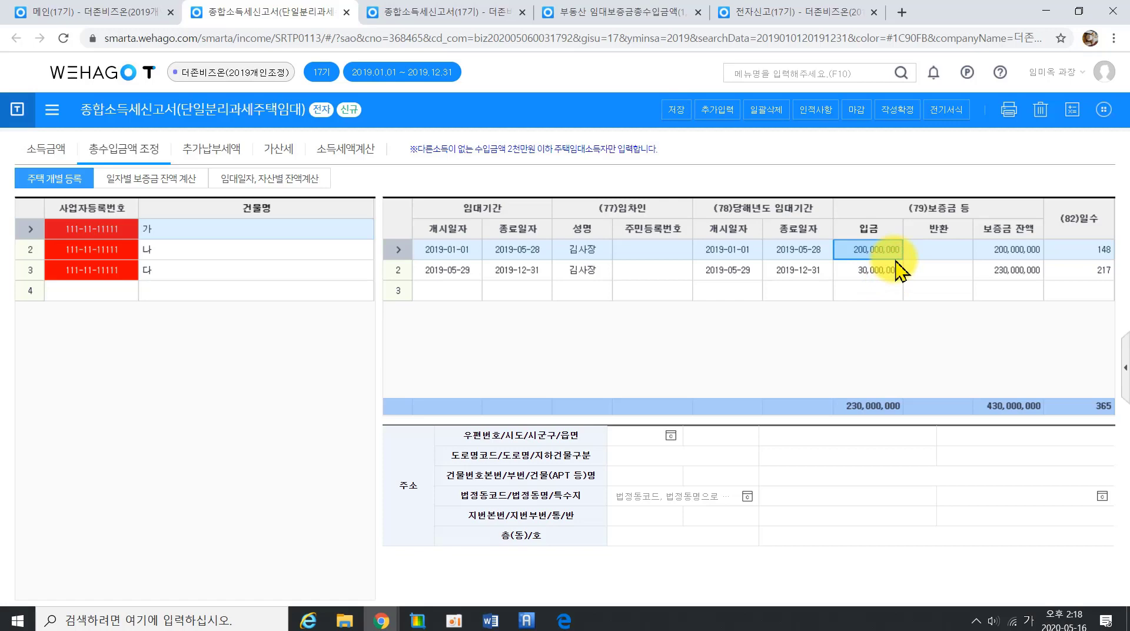
Step: Check the second 임대주택1 deposit in the Hometax calculator in Edge against building 가's second lease deposit in WEHAGO T
left_click(556, 617)
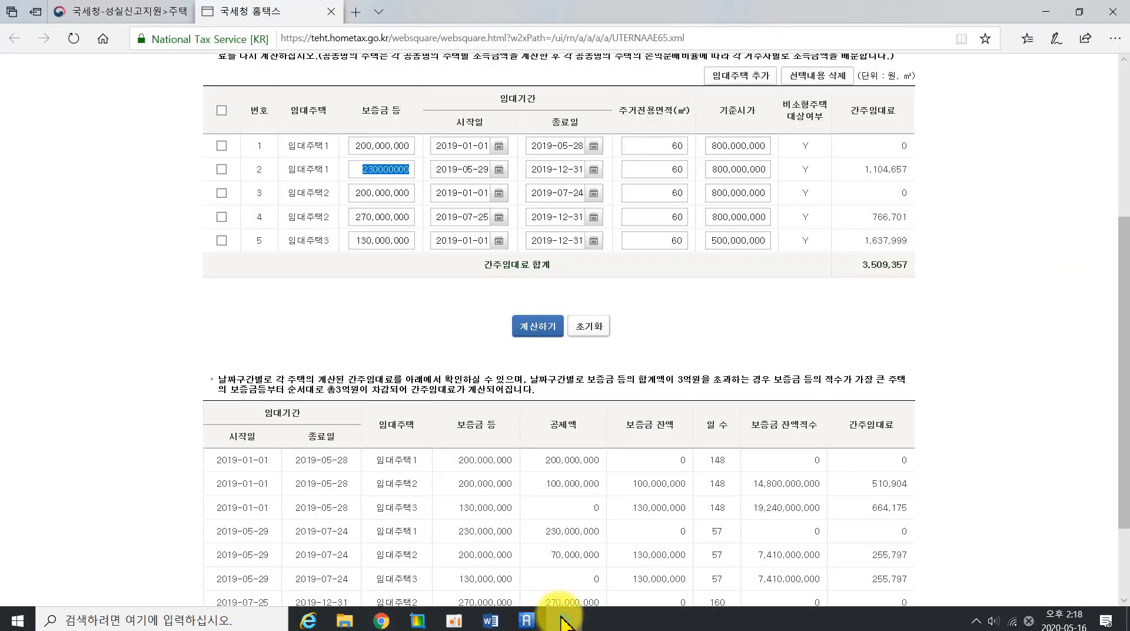
left_click(402, 309)
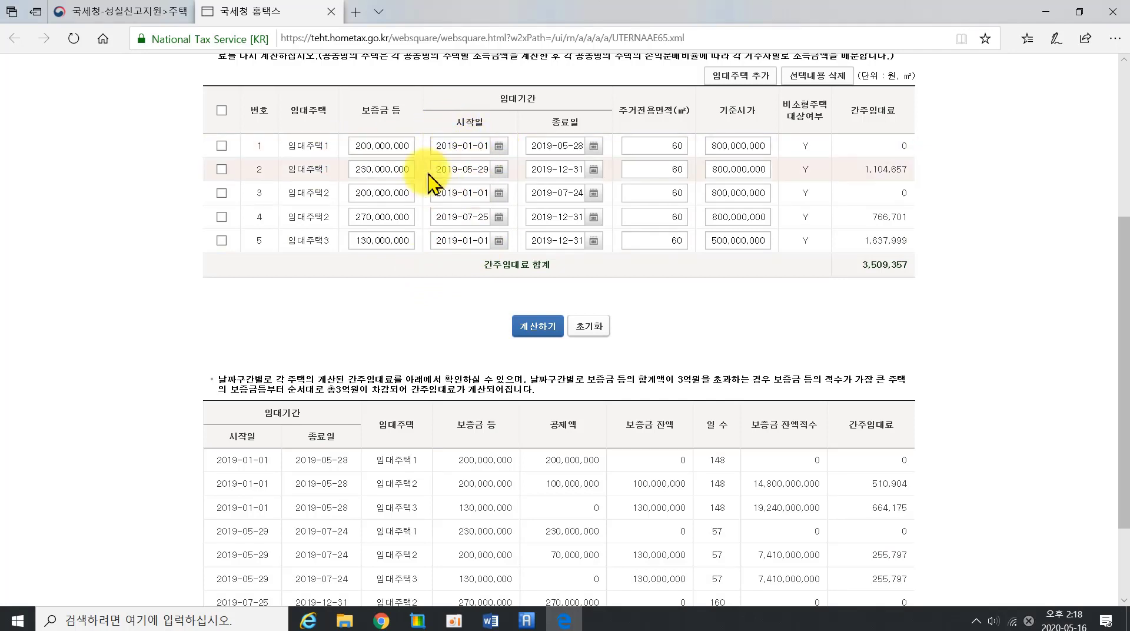
left_click(405, 169)
left_click(405, 169)
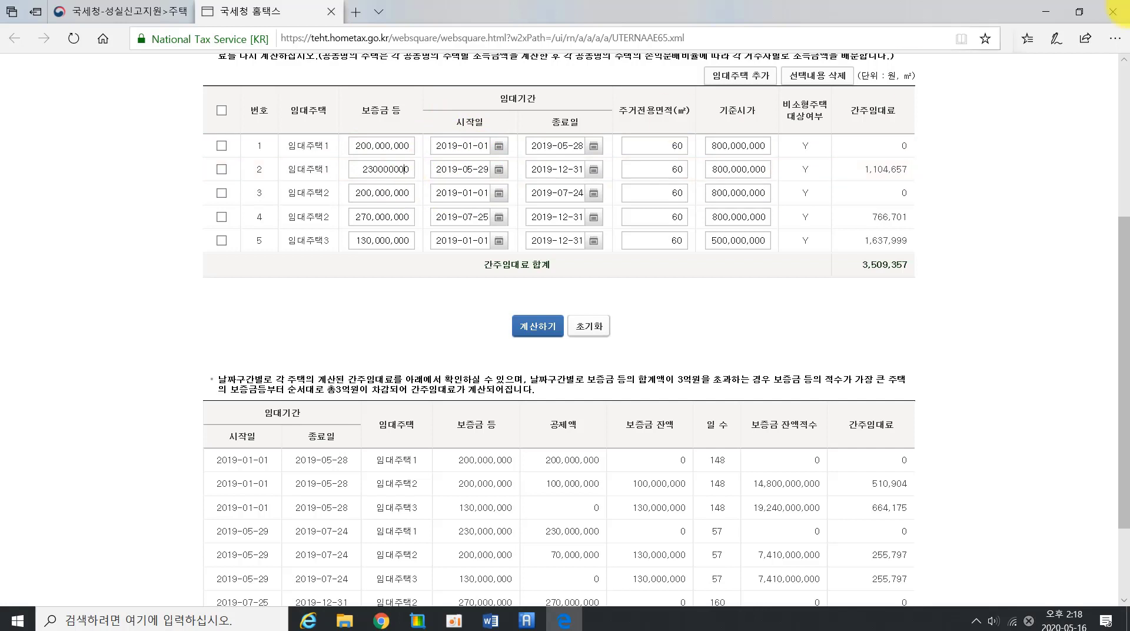
left_click(1047, 13)
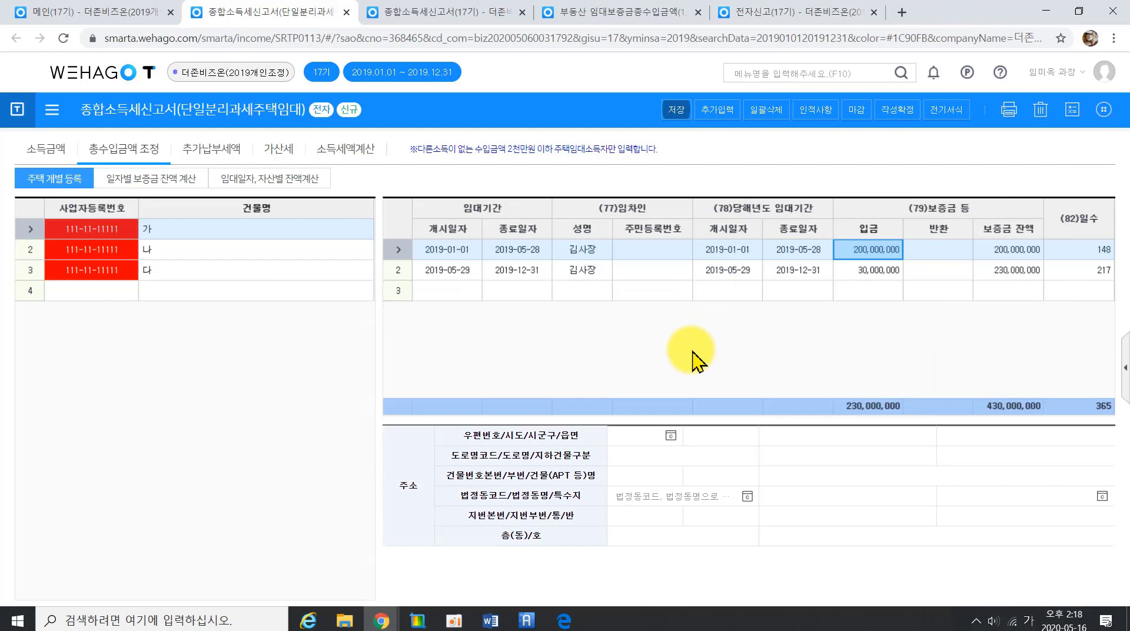
left_click(851, 277)
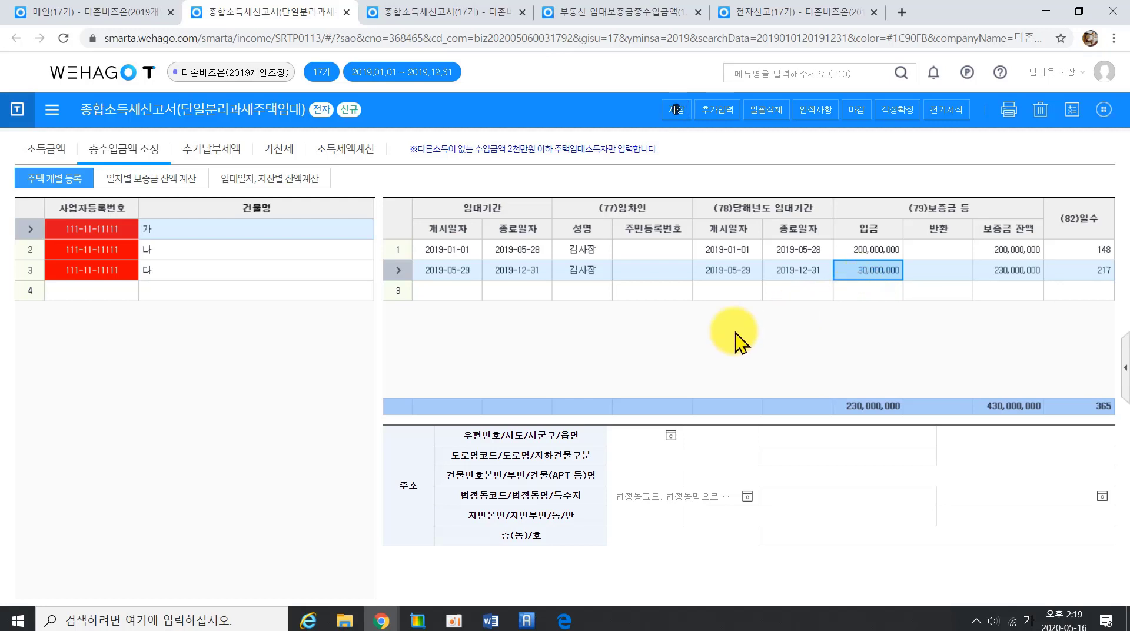
Step: View the 일자별 보증금 잔액 계산 sheet and its 주택 개별 등록 불러오기 prompt, cancelling the import
left_click(149, 187)
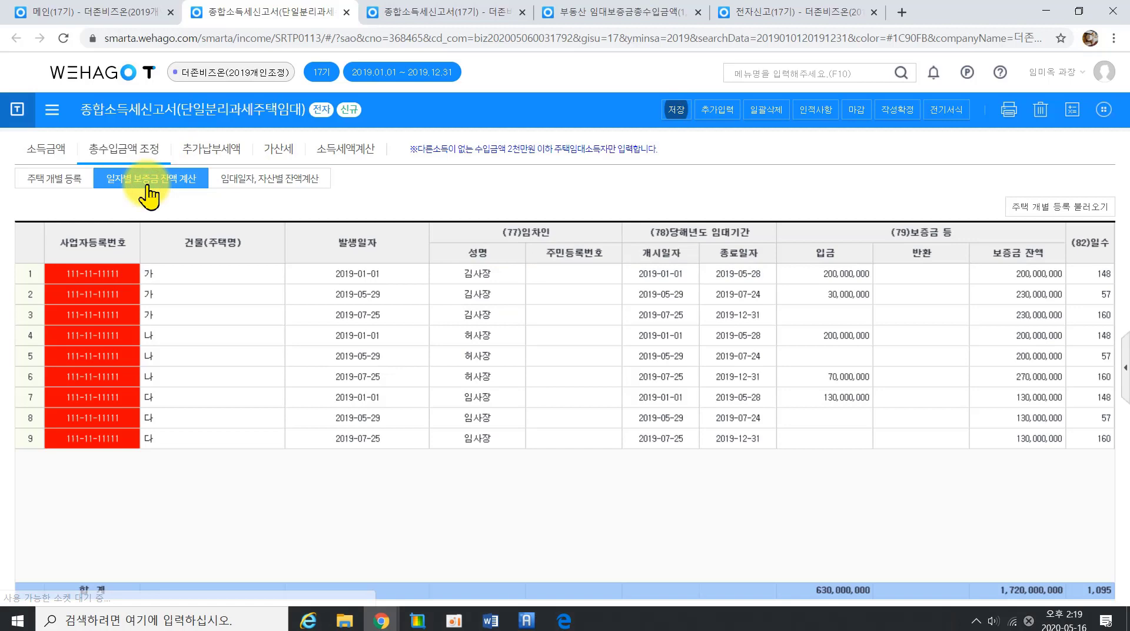
left_click(1040, 212)
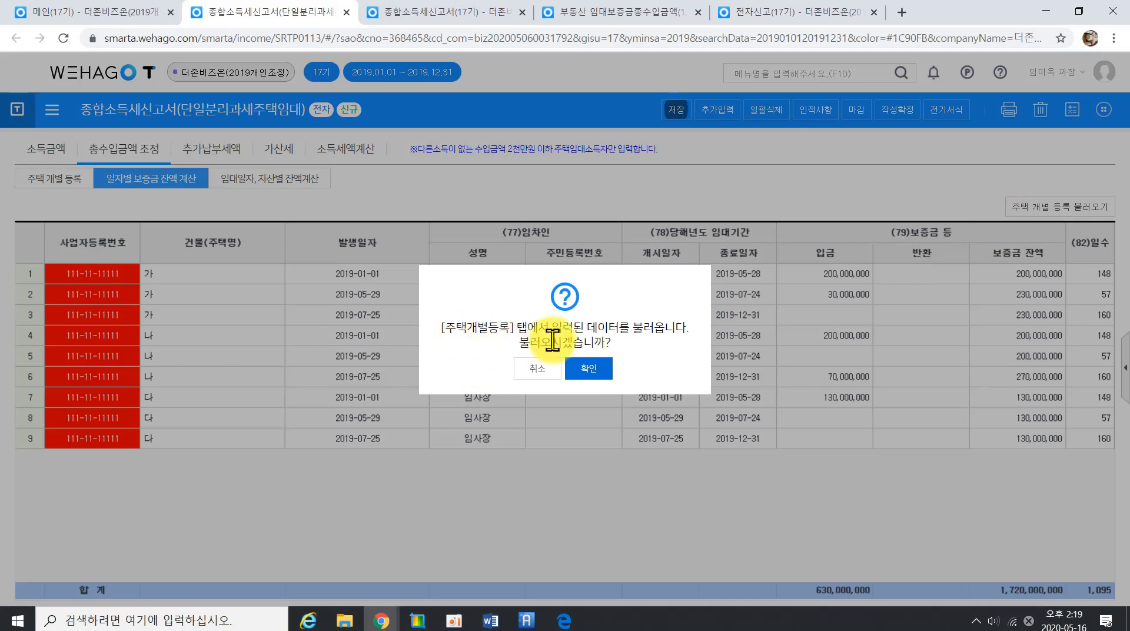
left_click(538, 369)
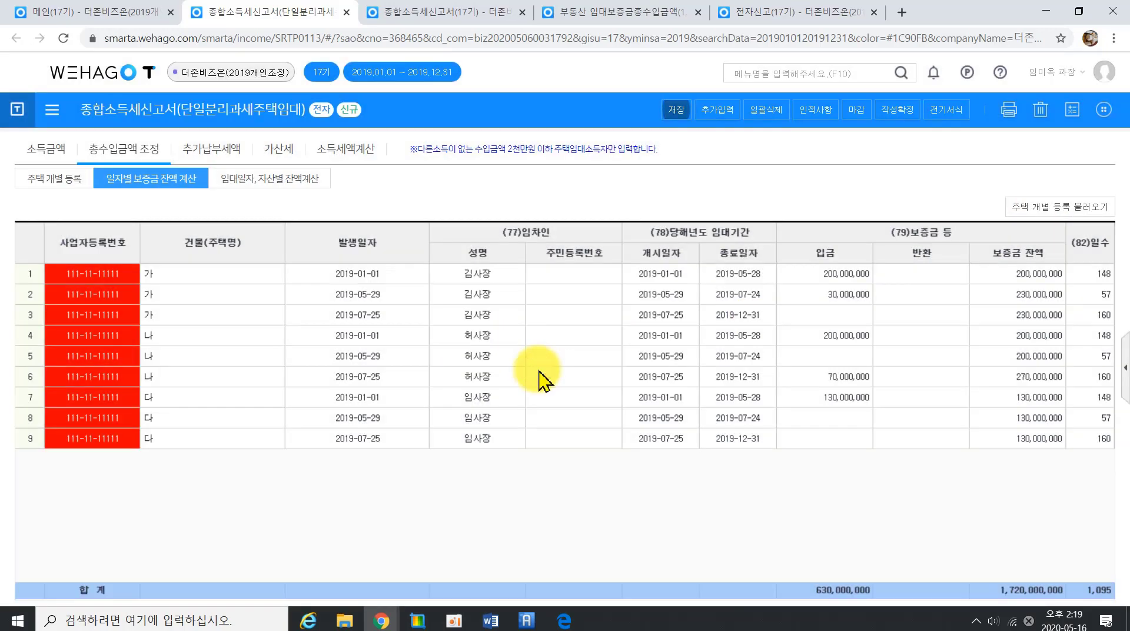
Step: View the 임대일자, 자산별 잔액계산 sheet, cancel its 일자별 보증금 잔액 불러오기 prompt, and examine the first and last building codes
left_click(262, 182)
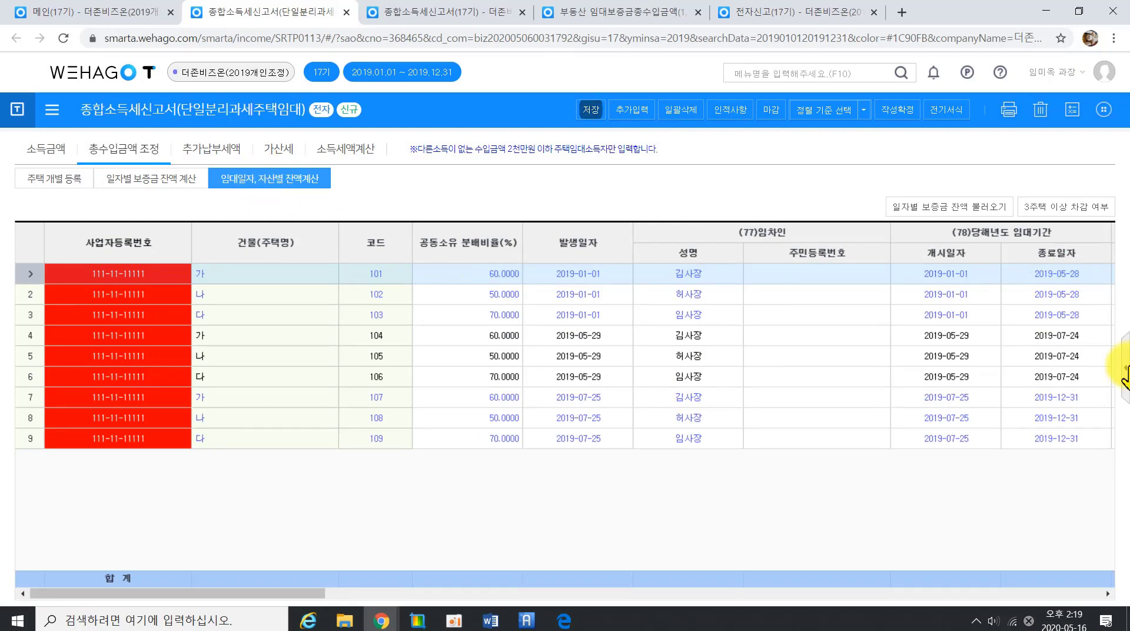
left_click(963, 209)
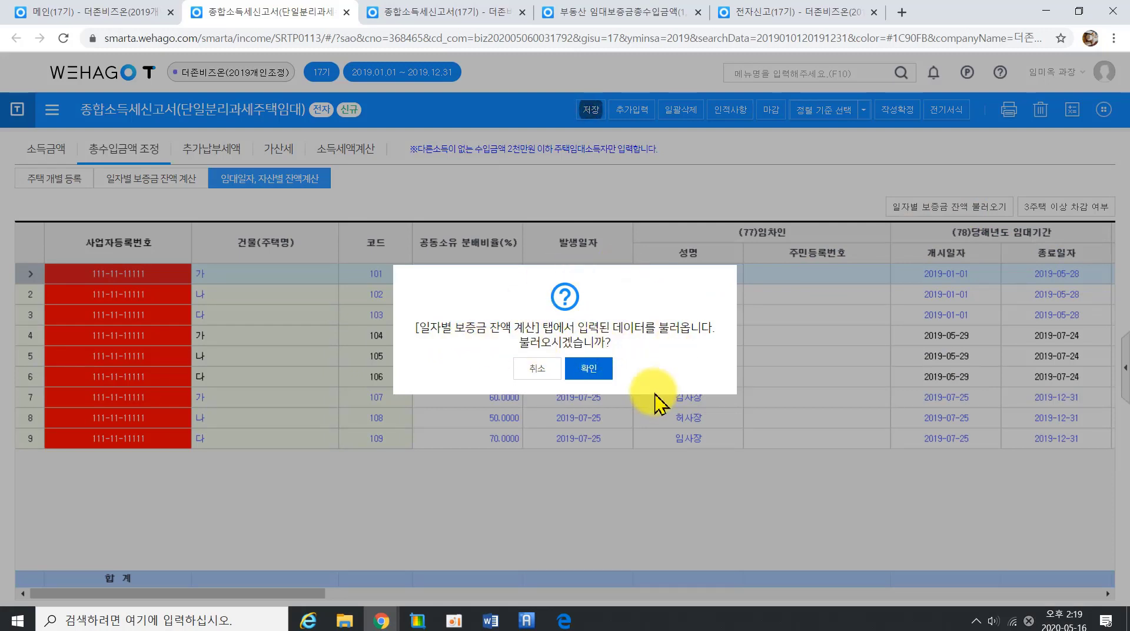
left_click(535, 370)
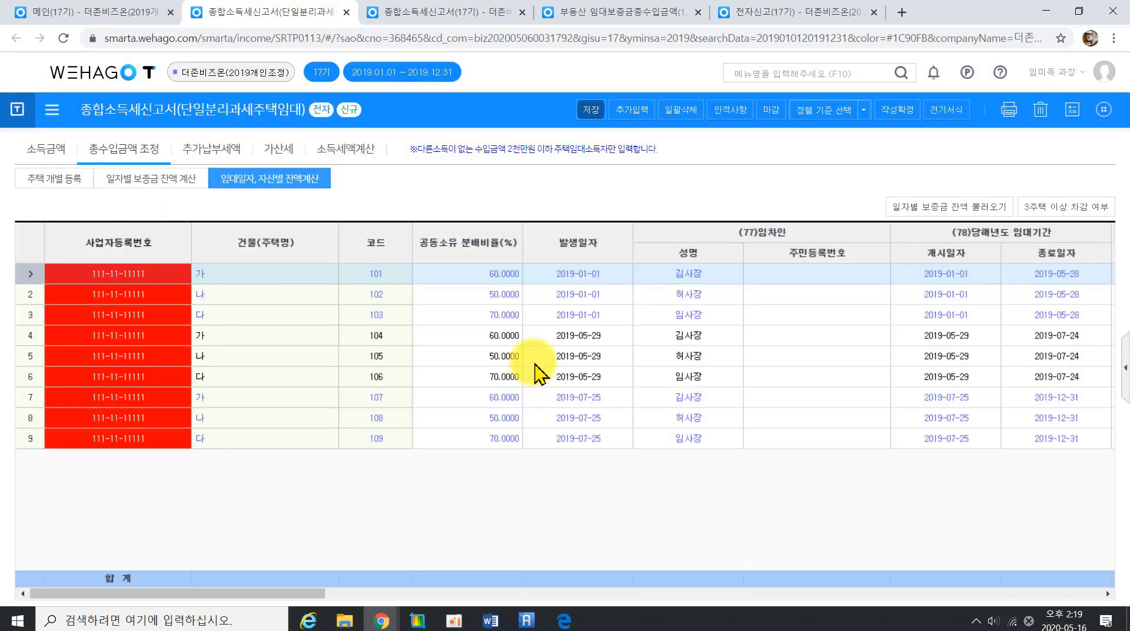
left_click(379, 275)
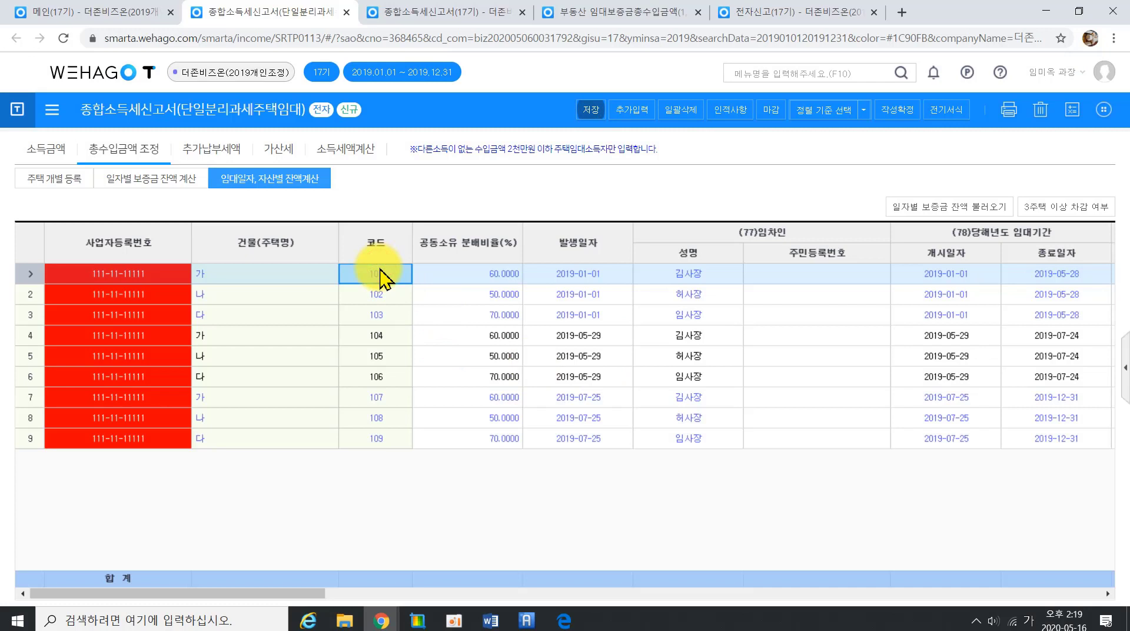
left_click(371, 438)
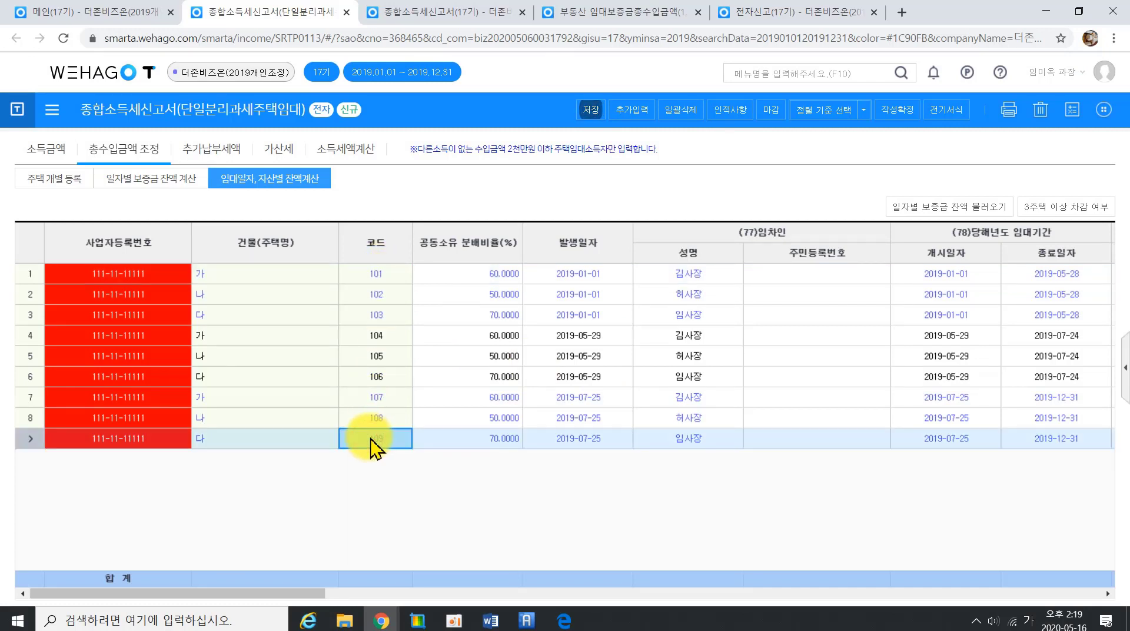
Step: Examine the deposit balance and (80)공제액 columns, and view the 3주택 이상 차감 여부 setting, cancelling its dialog
left_click(45, 147)
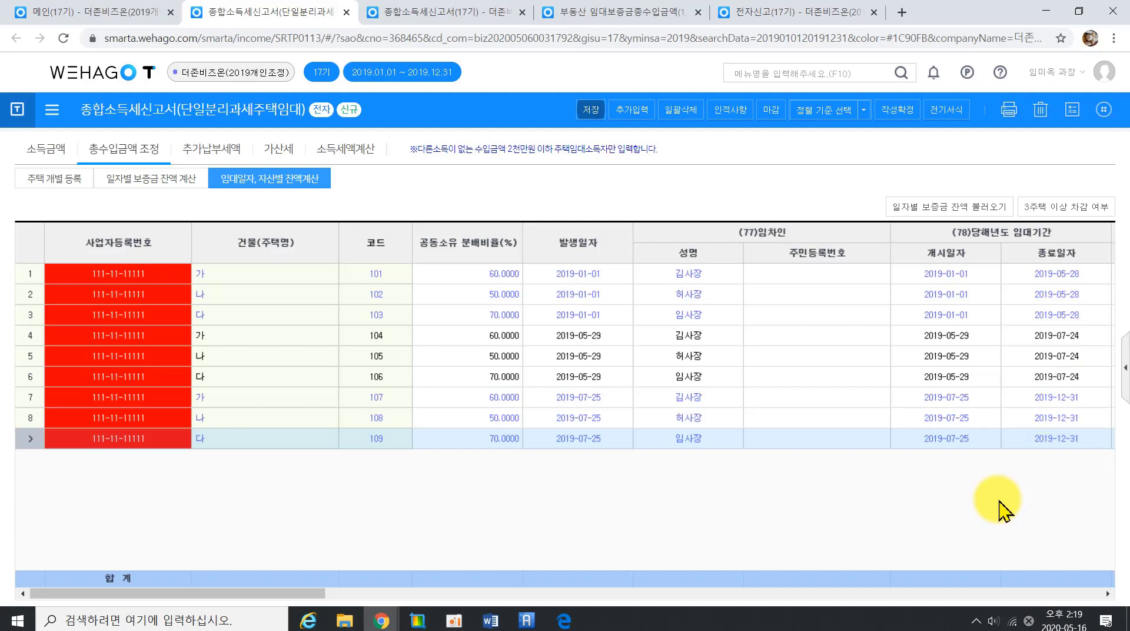
left_click_drag(277, 594, 666, 613)
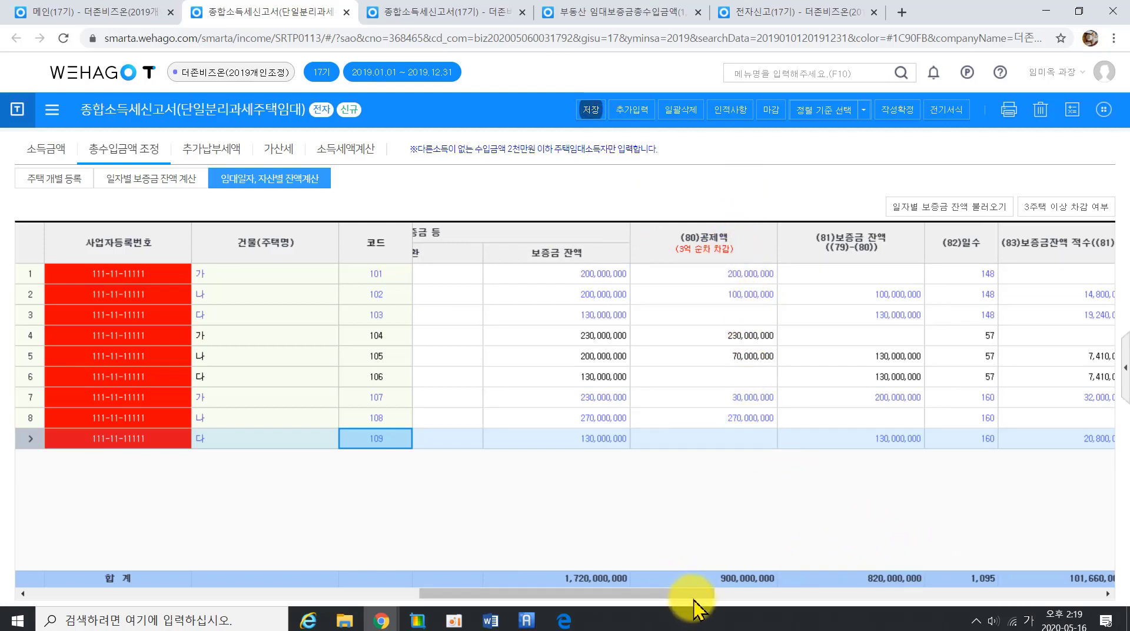
left_click(1053, 207)
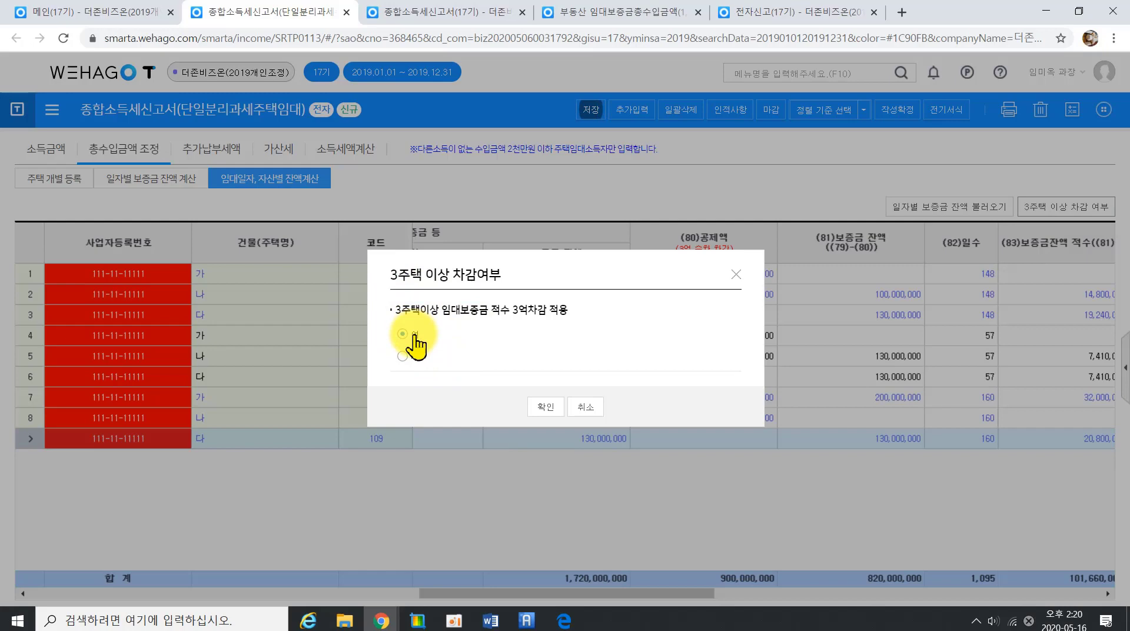
left_click(585, 408)
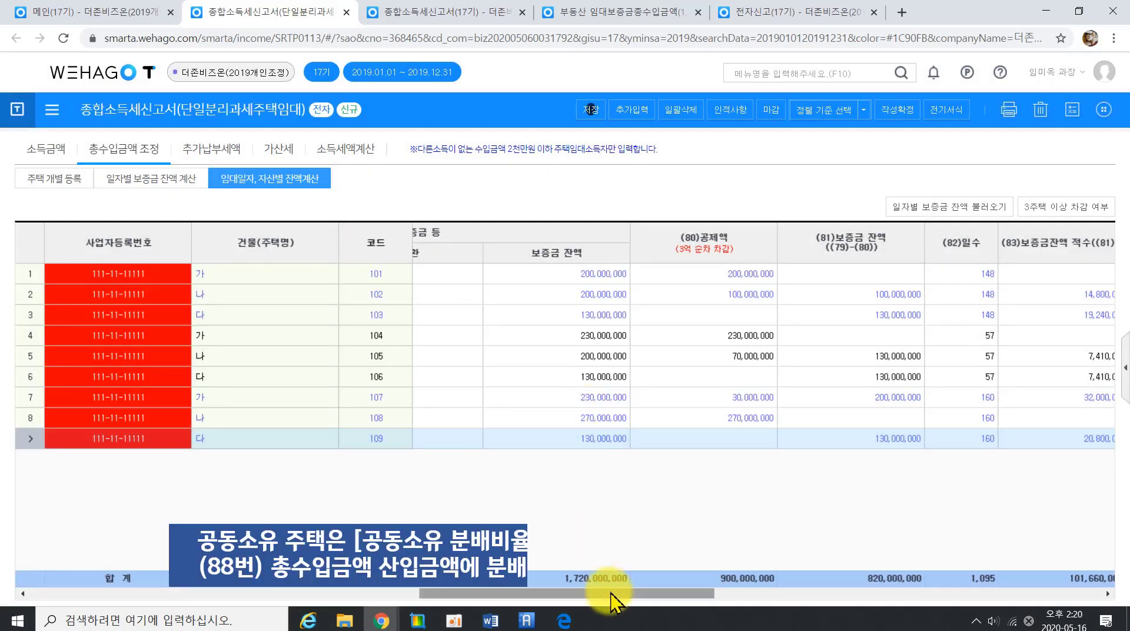
Step: Examine the 공동소유 분배비율(%) values for building codes 101, 102 and 103
left_click_drag(486, 593, 115, 592)
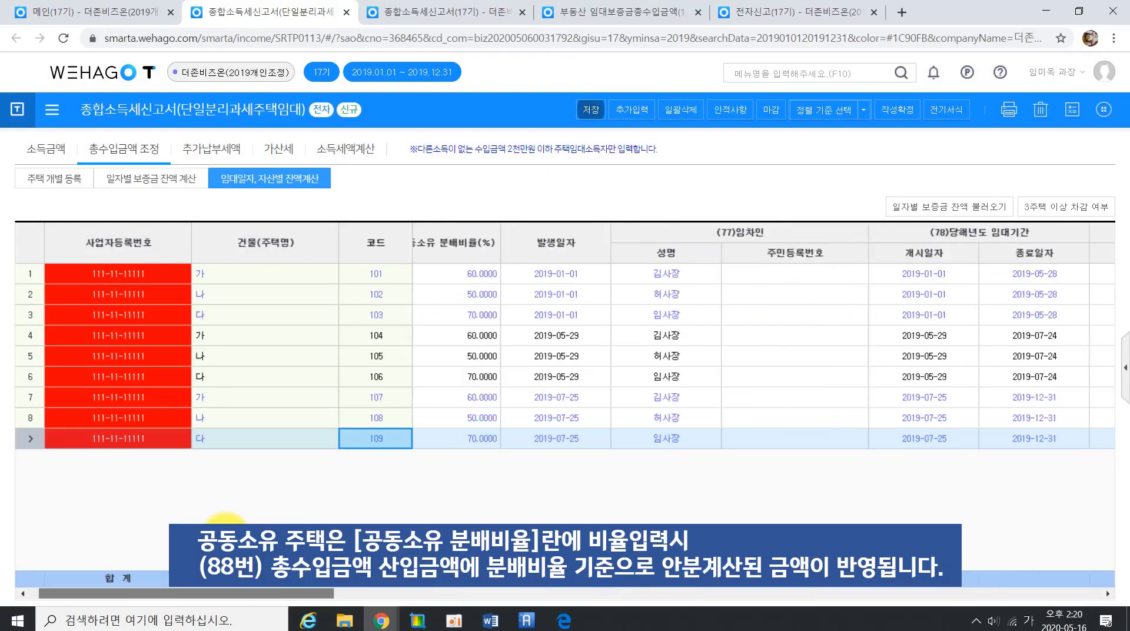
left_click(489, 275)
left_click(502, 299)
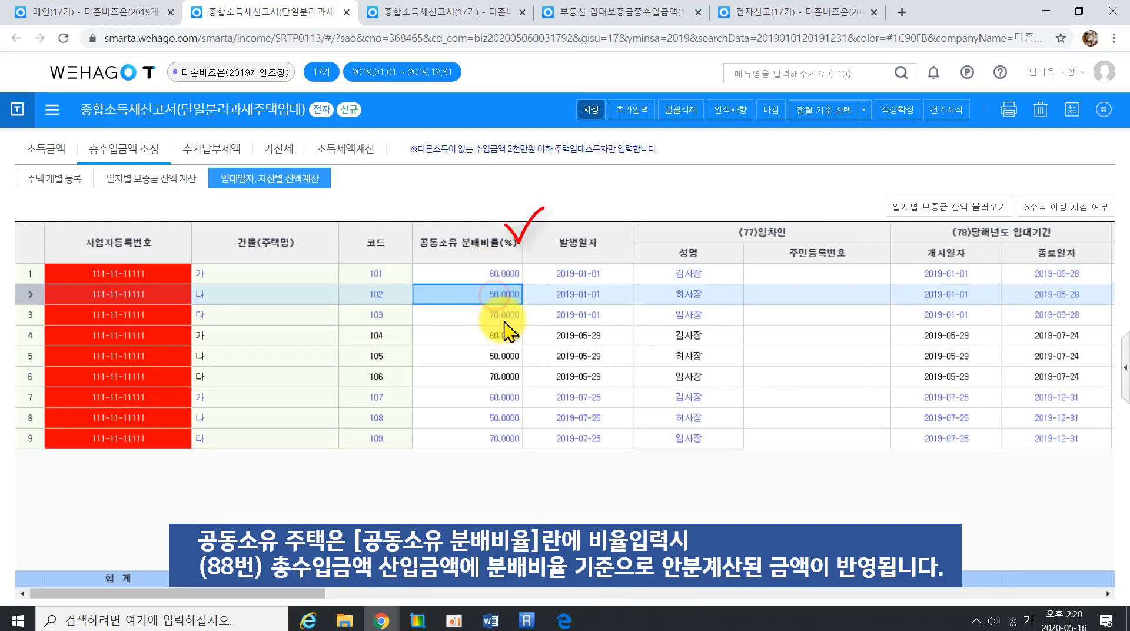
left_click(503, 313)
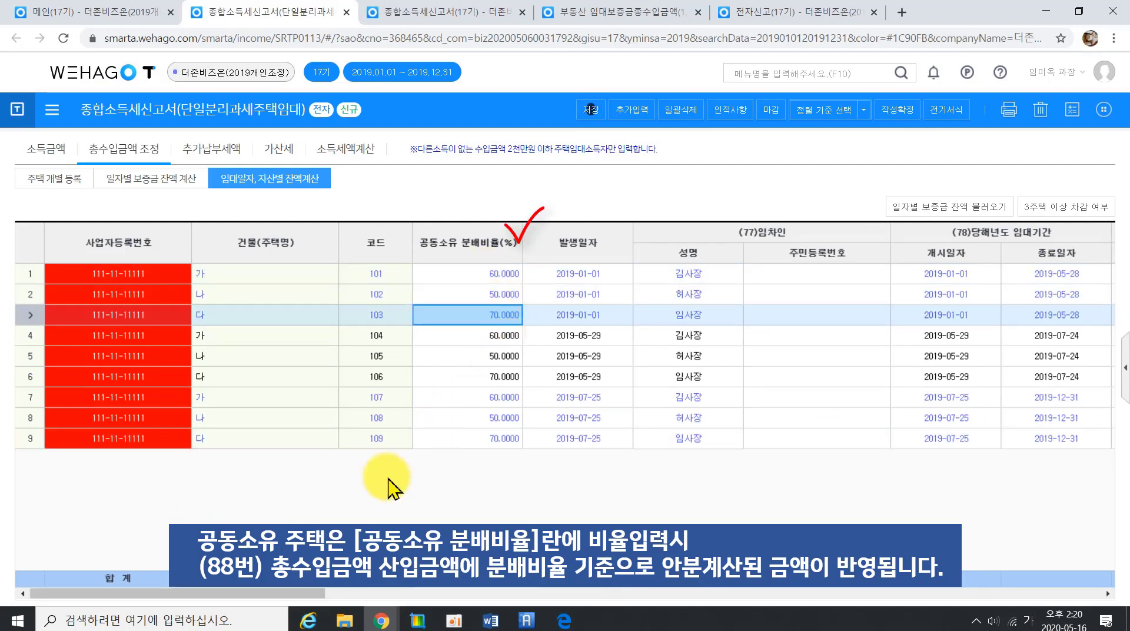
Step: Examine the (86)총수입금액상당액 amounts for codes 102, 103, 105, 106, 107 and 109
left_click_drag(285, 594, 933, 625)
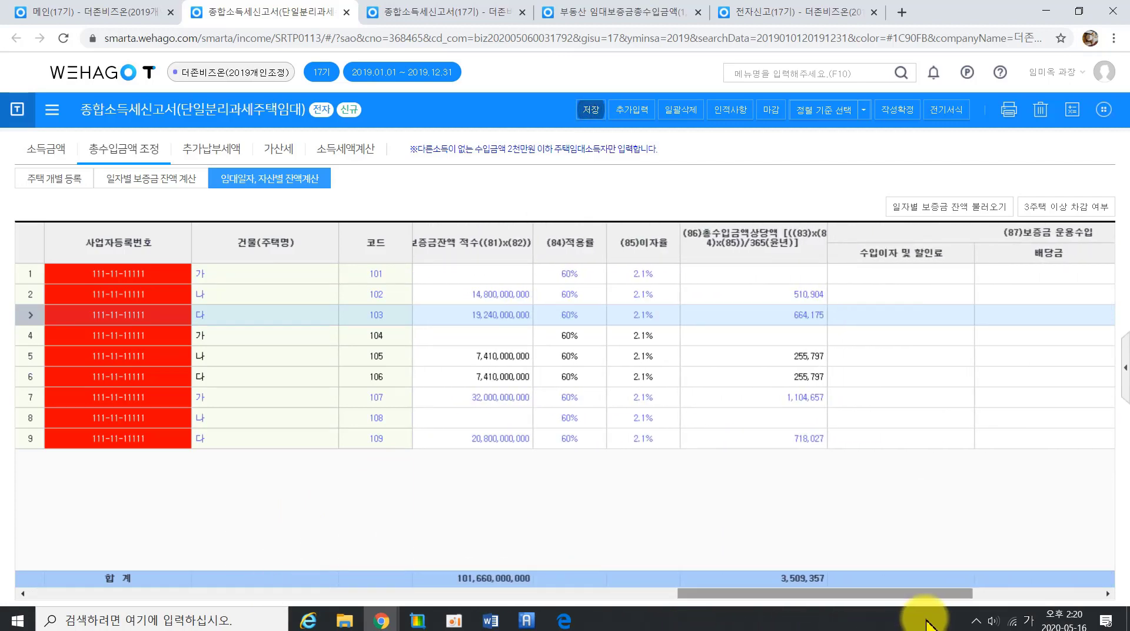
left_click(789, 294)
left_click(789, 314)
left_click(800, 357)
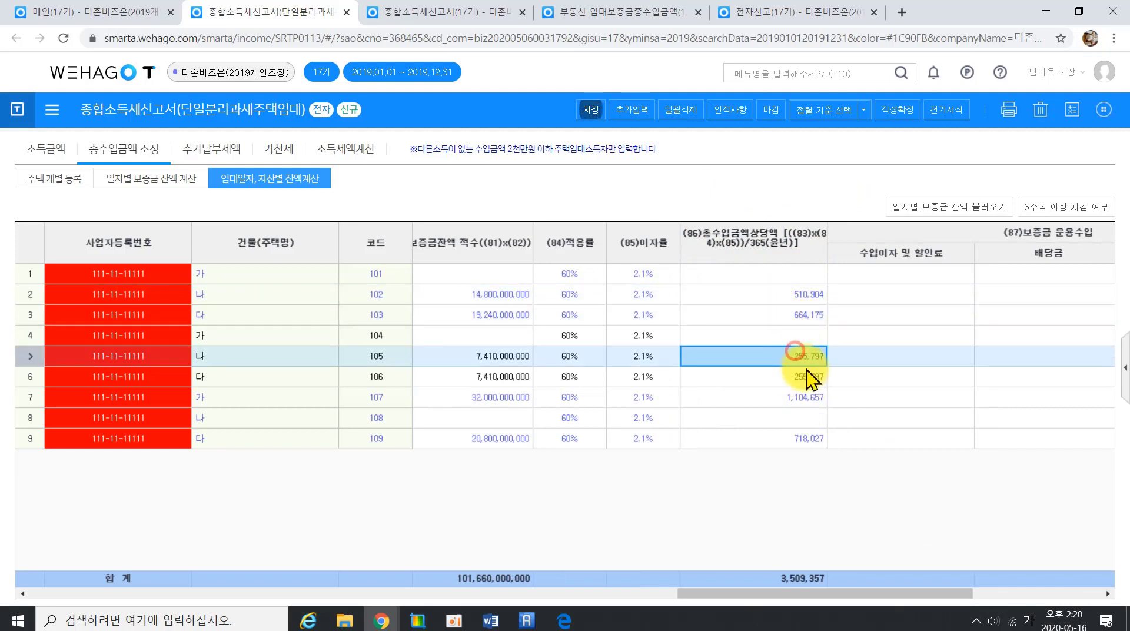
left_click(803, 377)
left_click(805, 396)
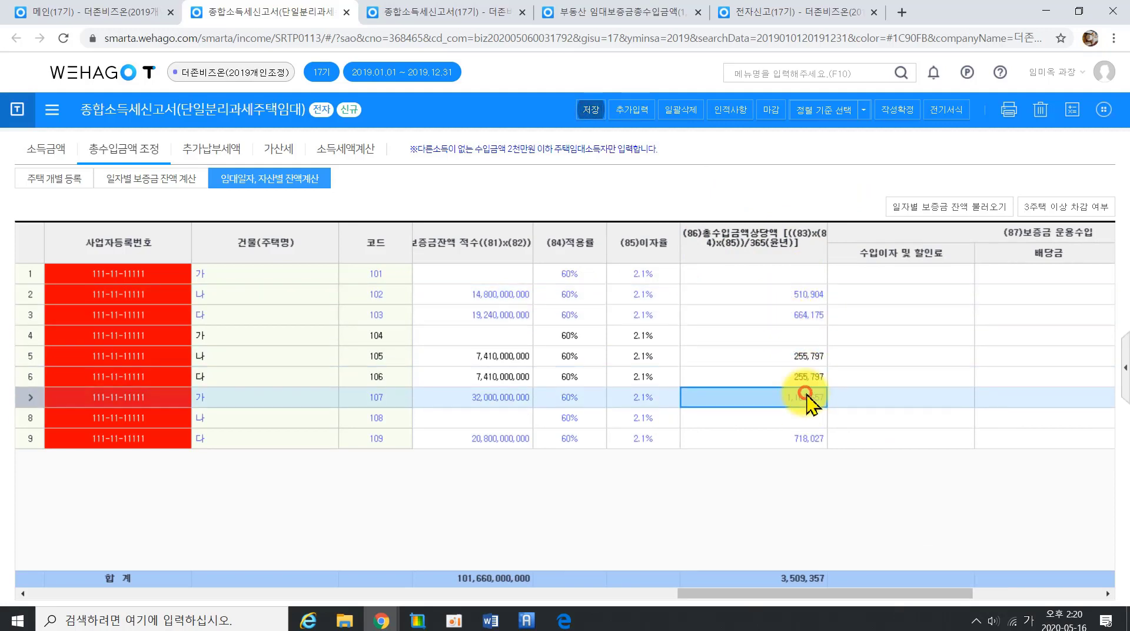
left_click(805, 439)
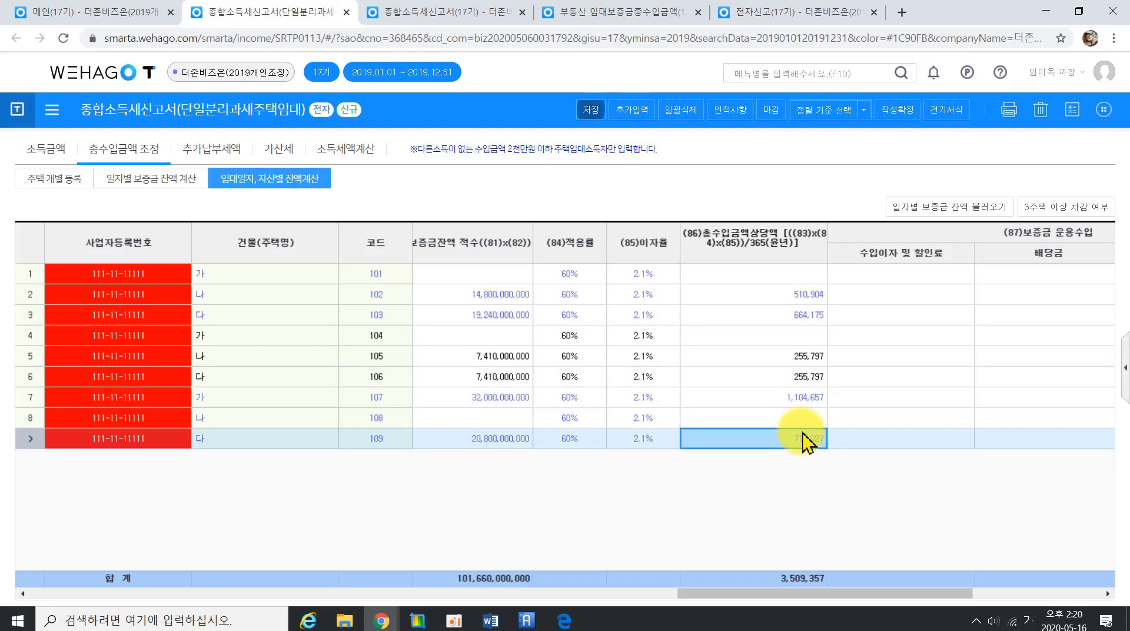
Step: Check the (88)총수입금액 산입금액 of codes 102 and 103 against the 공동소유 분배비율 column
left_click_drag(934, 594, 1110, 622)
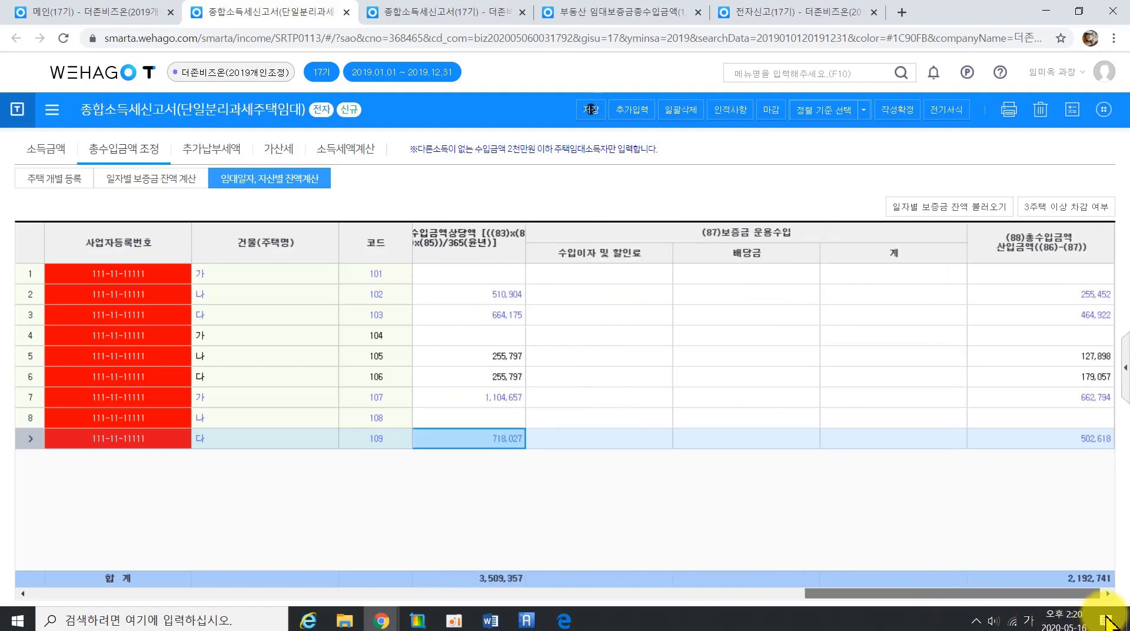
left_click(1073, 297)
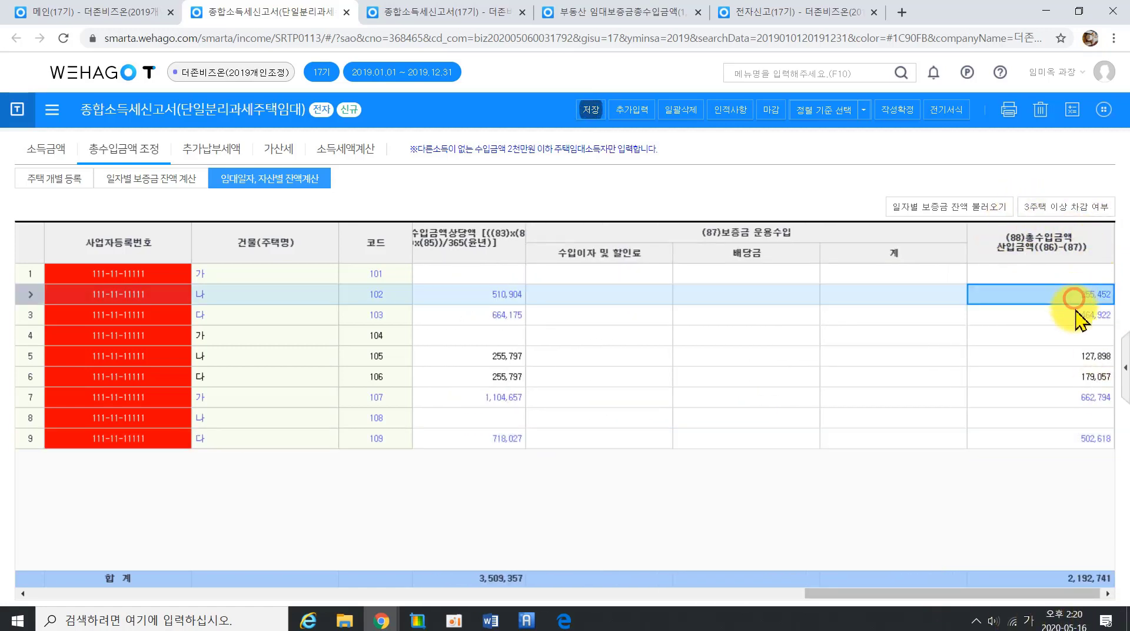
left_click(1077, 309)
left_click_drag(946, 594, 197, 593)
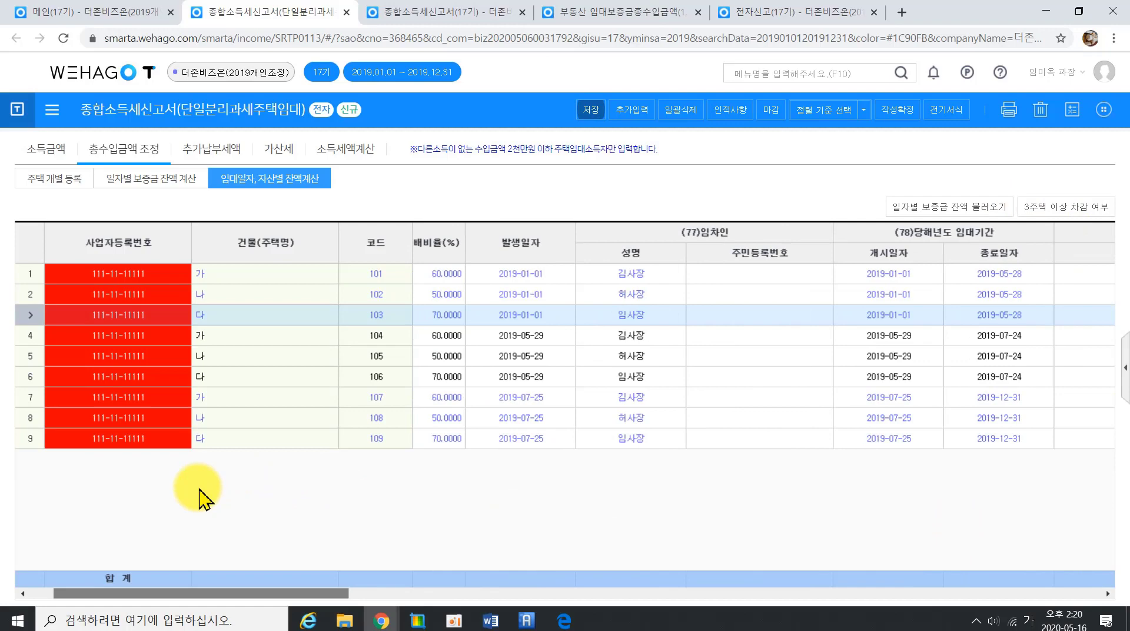
left_click(459, 273)
left_click(465, 295)
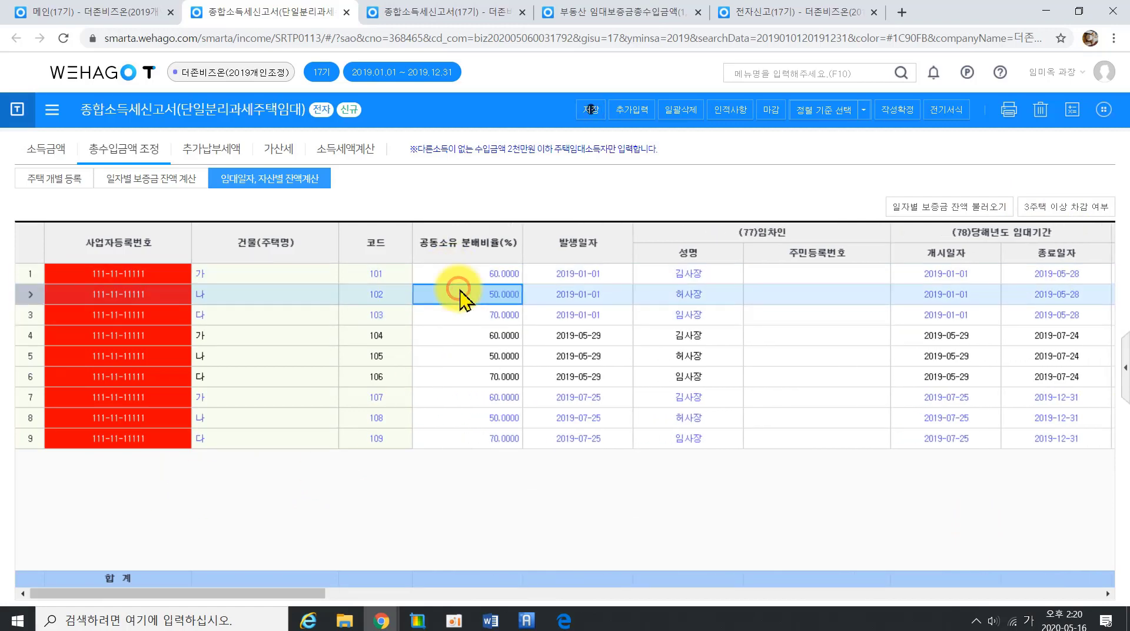
Step: Compare the (86)총수입금액상당액 and (88)총수입금액 산입금액 amounts for codes 102 and 103
left_click_drag(285, 592, 1058, 592)
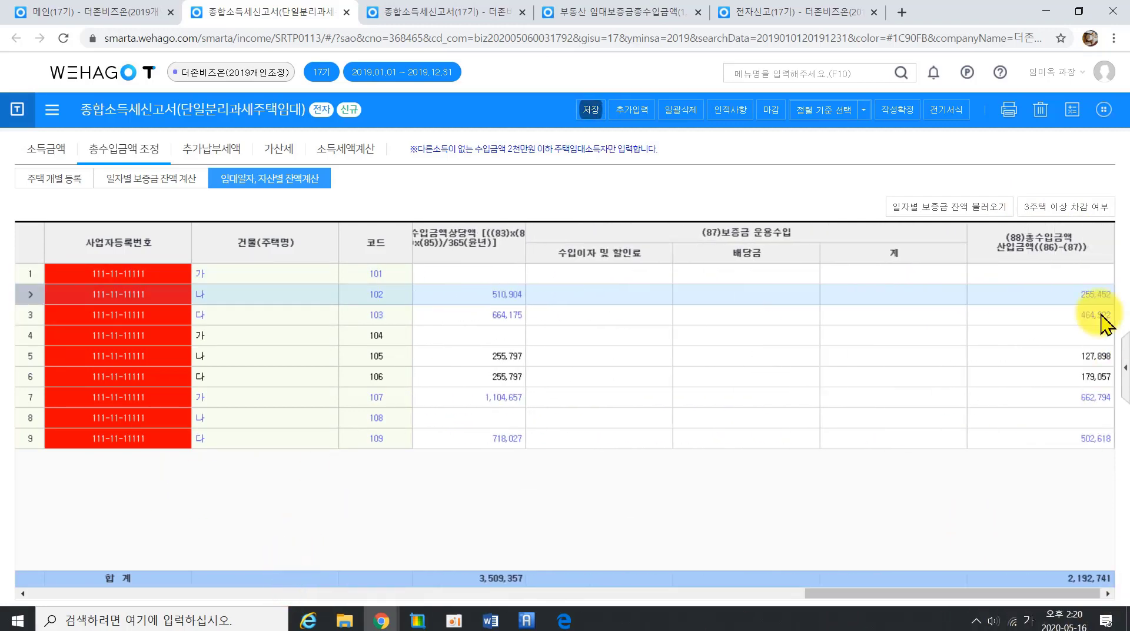
left_click(1103, 292)
left_click(476, 295)
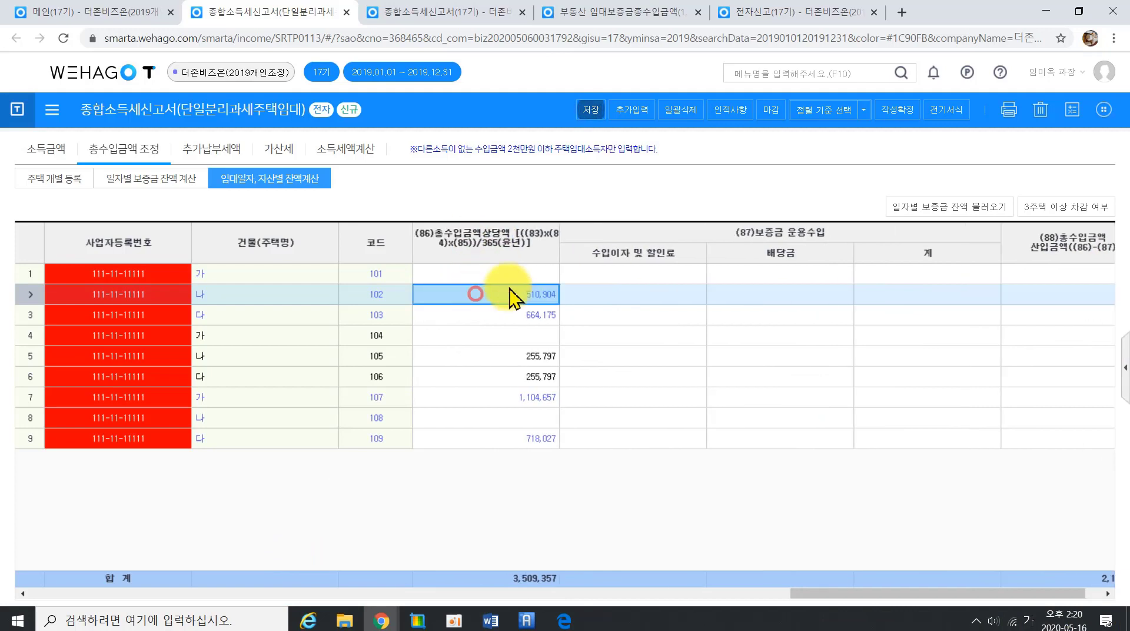
left_click(521, 315)
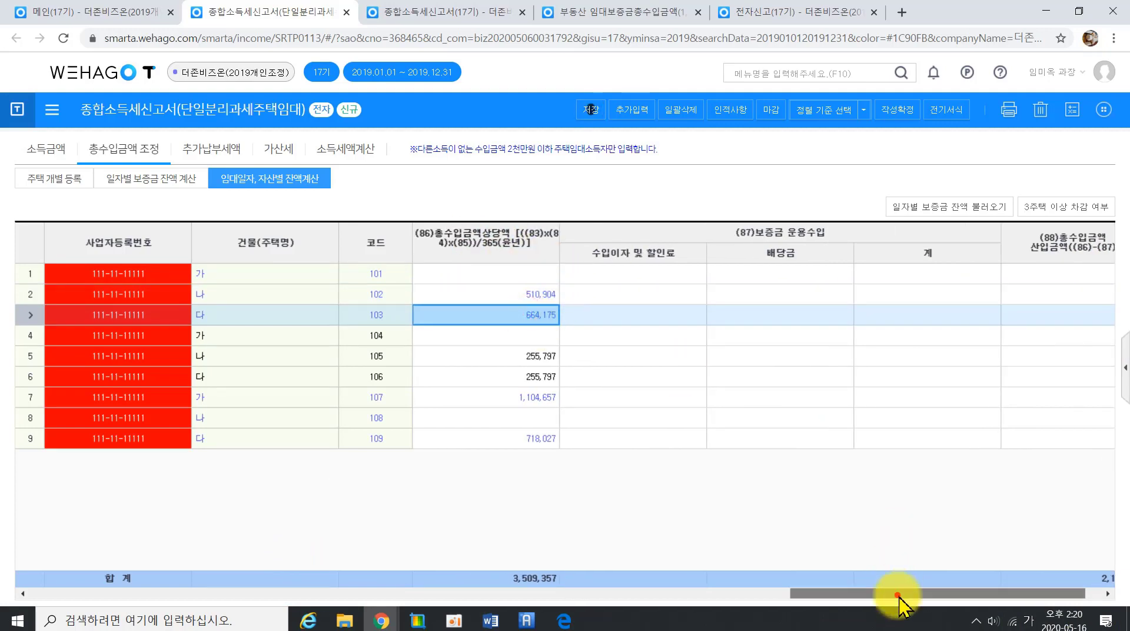
left_click_drag(899, 595, 916, 596)
left_click(1094, 315)
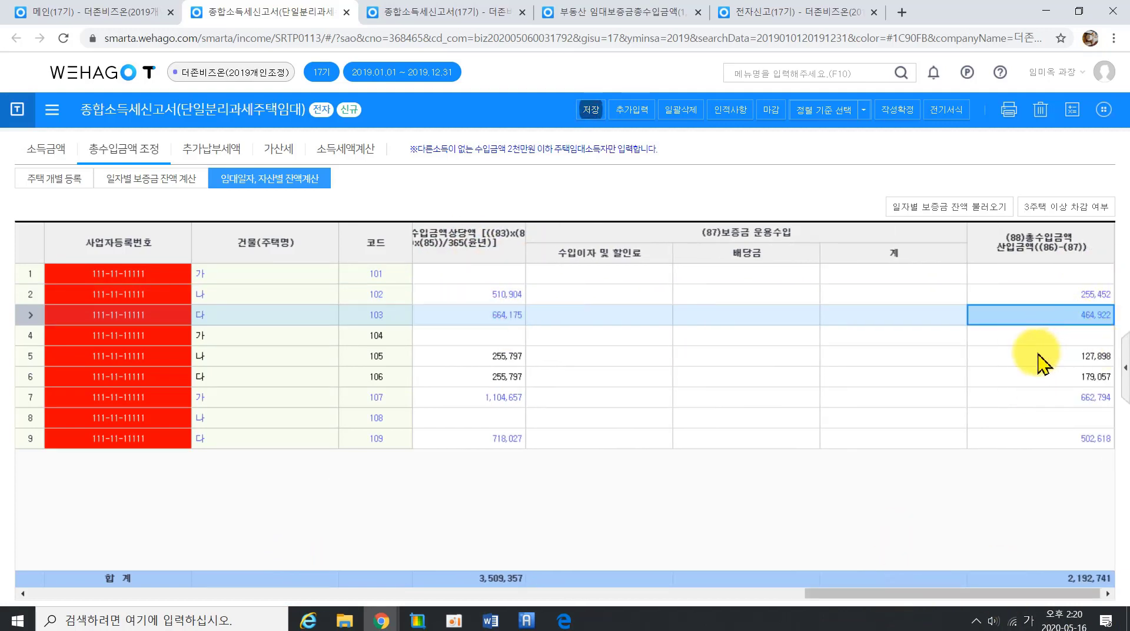
Step: Reload the 임대일자, 자산별 잔액계산 data into the 소득금액 sheet and confirm the import
left_click(52, 151)
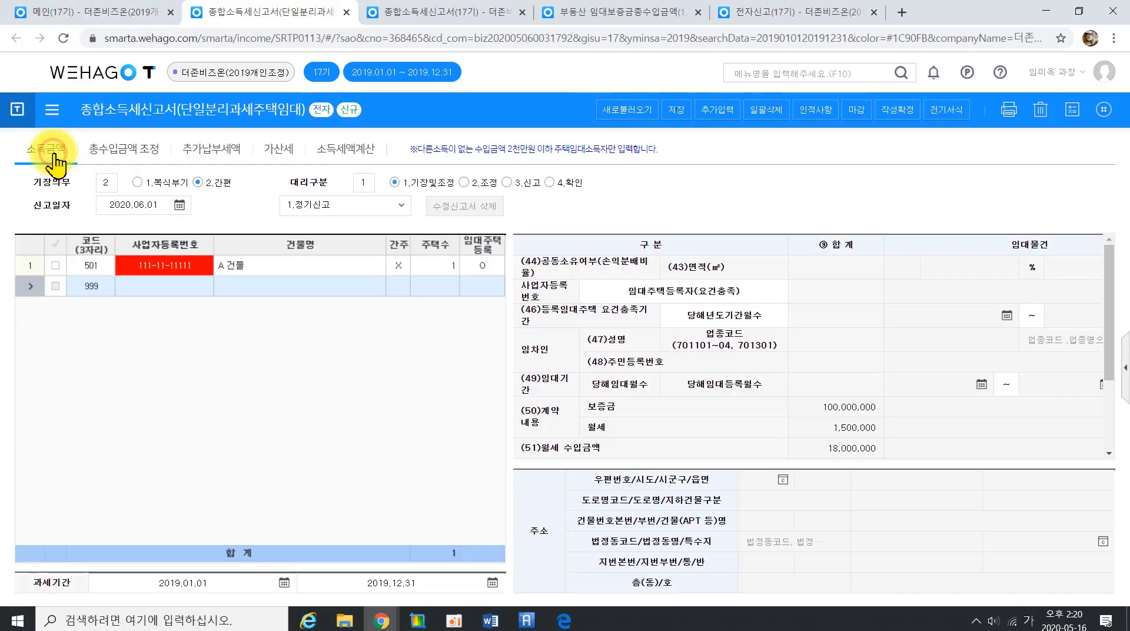
left_click(636, 112)
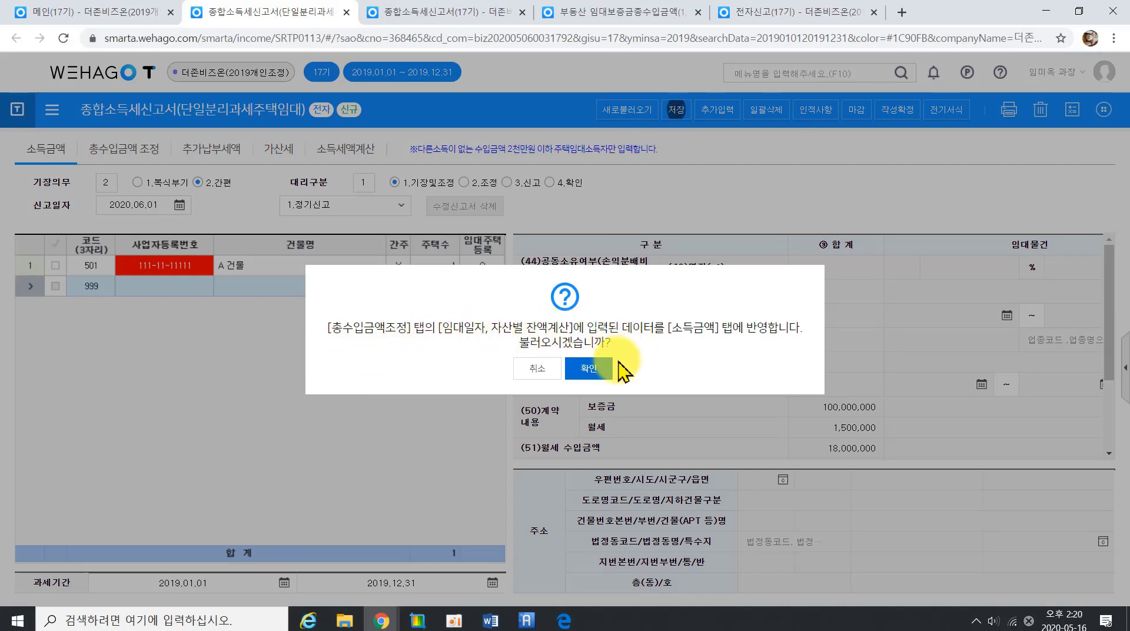
left_click(598, 373)
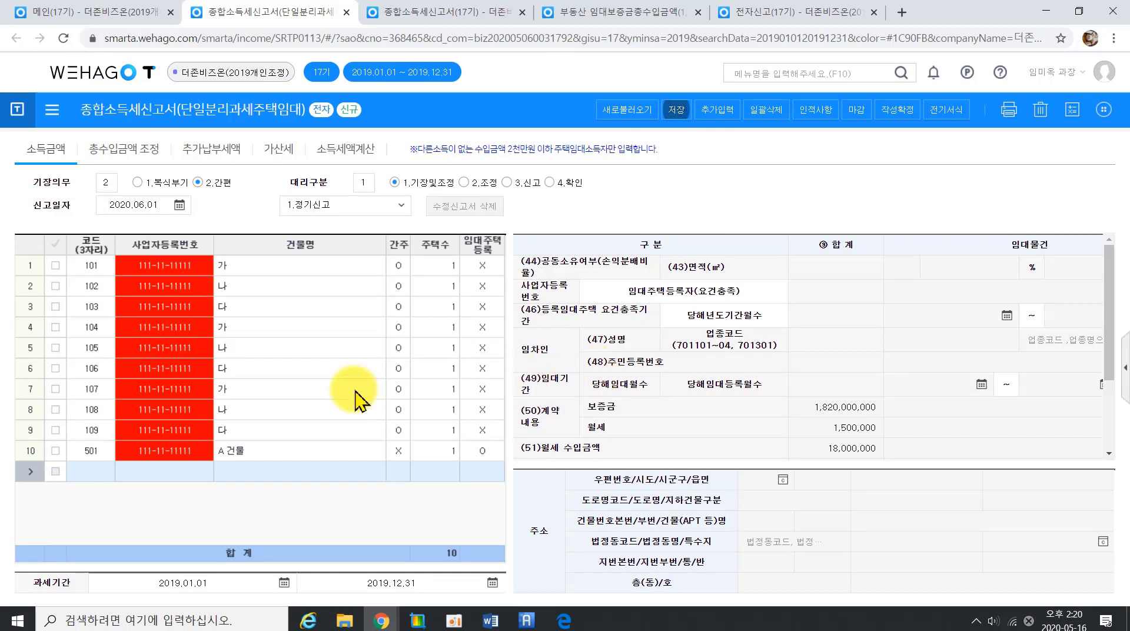
Step: Examine the joint-ownership status and distribution ratio brought in for building code 101
left_click(92, 273)
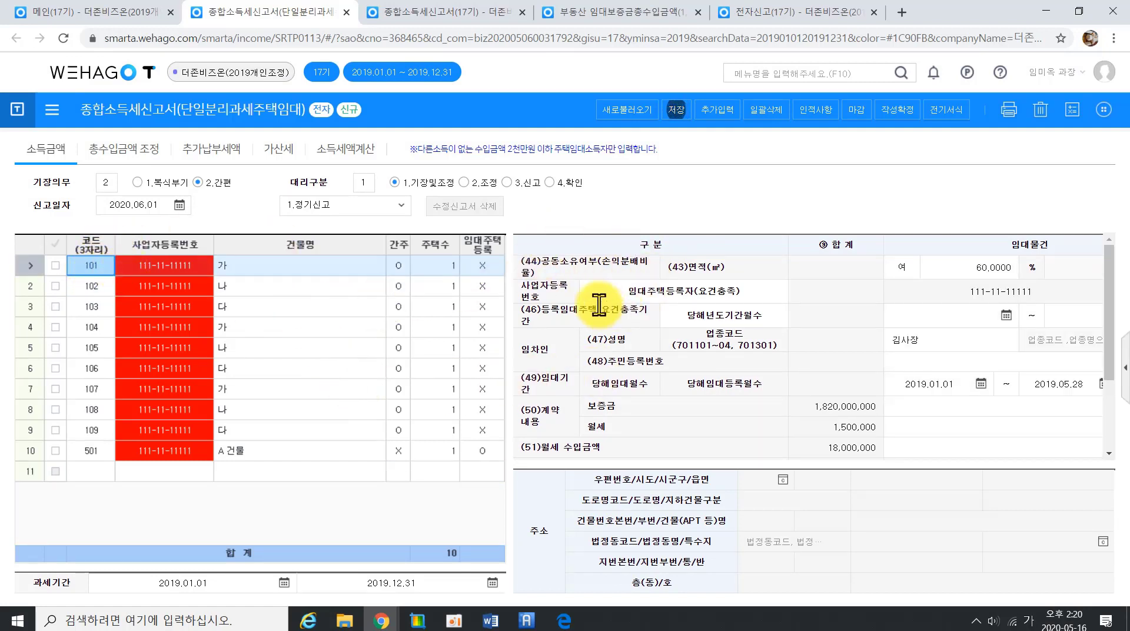
left_click(956, 268)
left_click(899, 266)
left_click(987, 276)
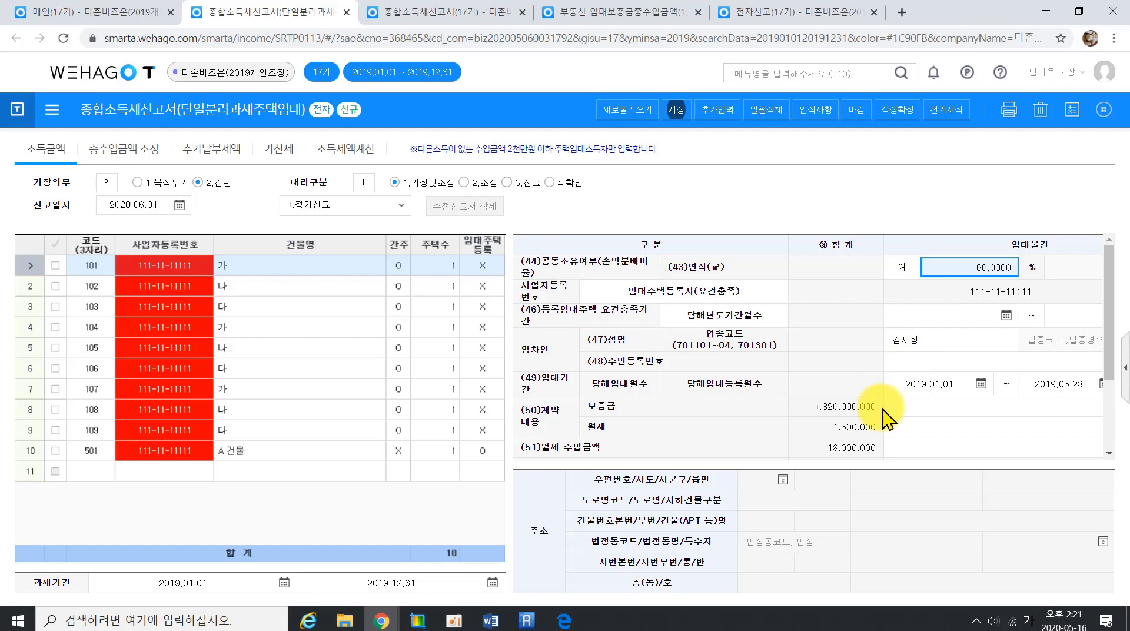
Step: Check the total (52) deemed rent in 소득금액 against the (88)총수입금액 산입금액 total in 총수입금액 조정
scroll(895, 425, "down", 2)
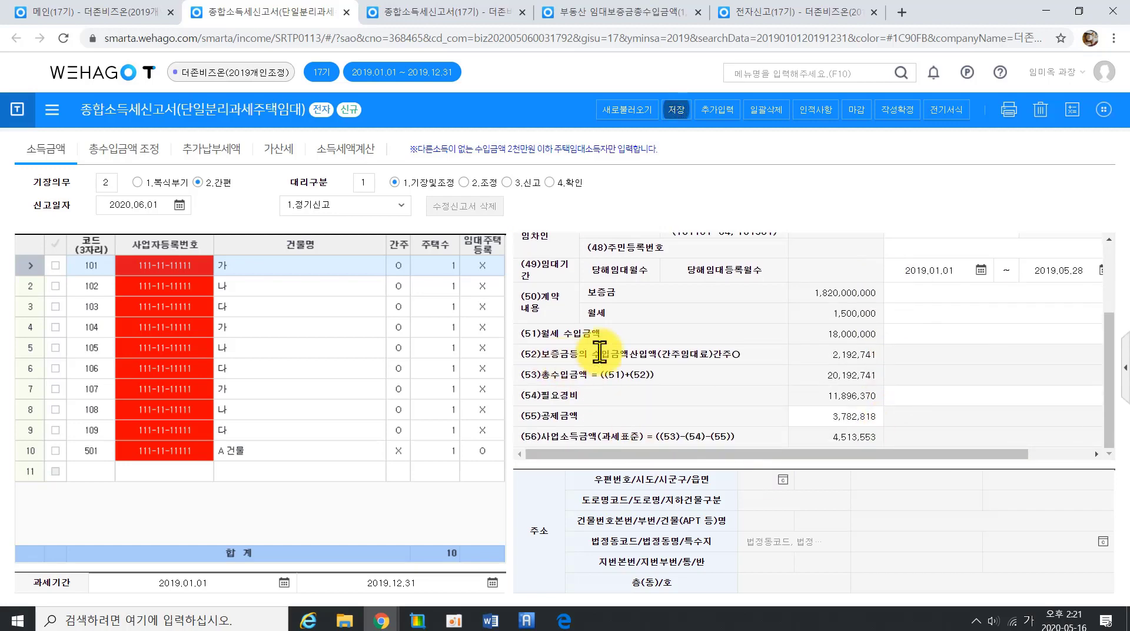
left_click_drag(835, 355, 882, 362)
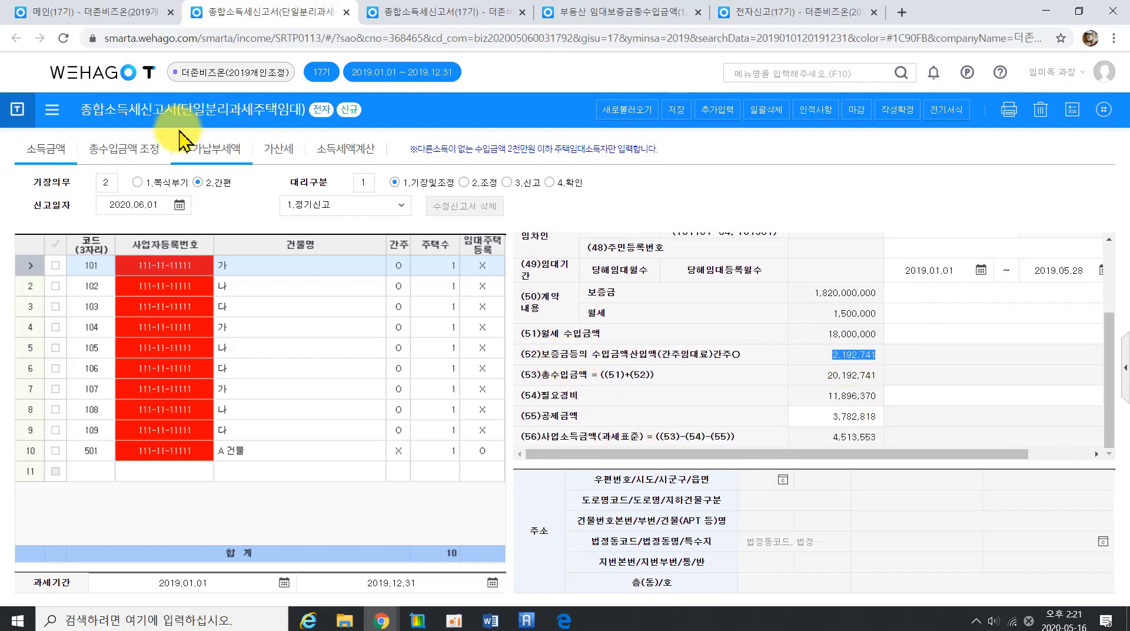
left_click(123, 147)
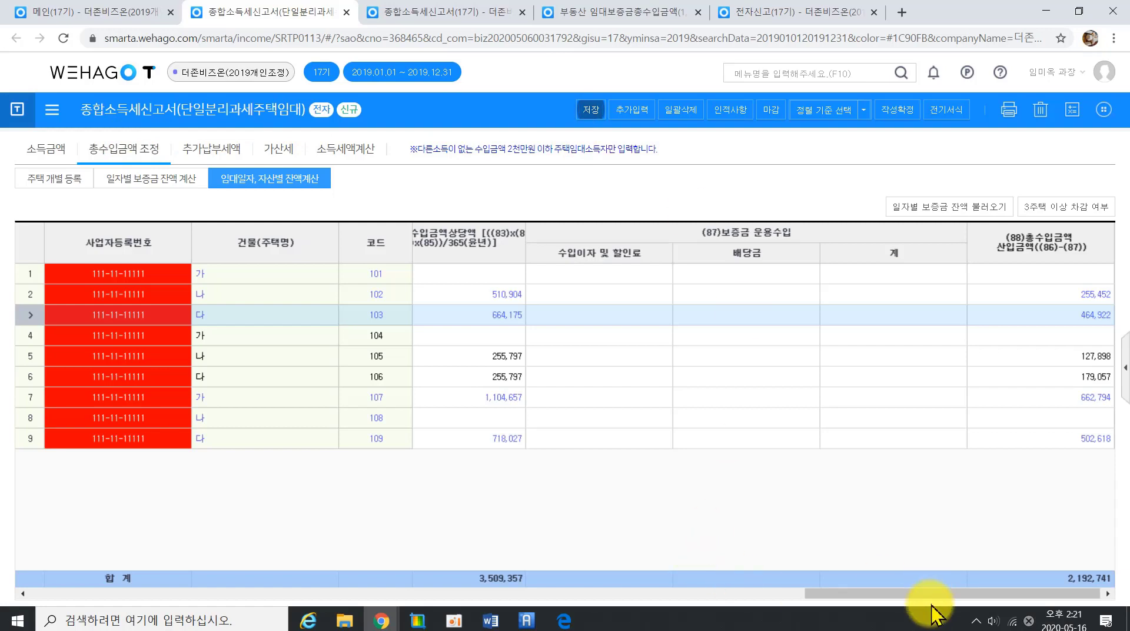
left_click(1054, 253)
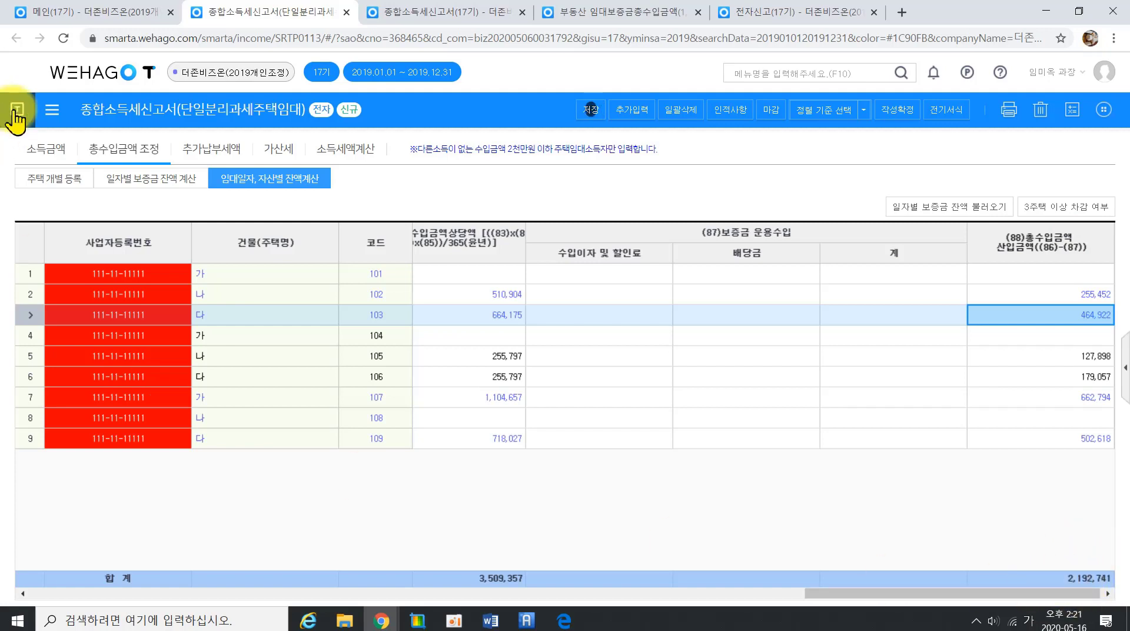
Step: Back in the 소득금액 sheet, set the 월세 of building code 101 to 100,000
left_click(38, 150)
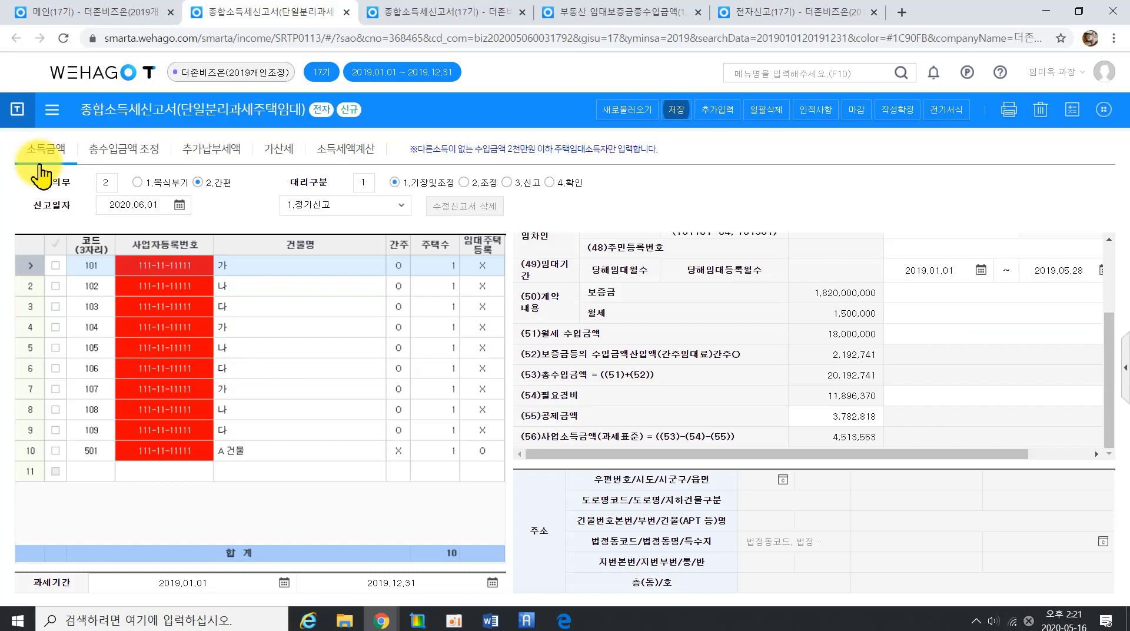
scroll(1005, 434, "up", 1)
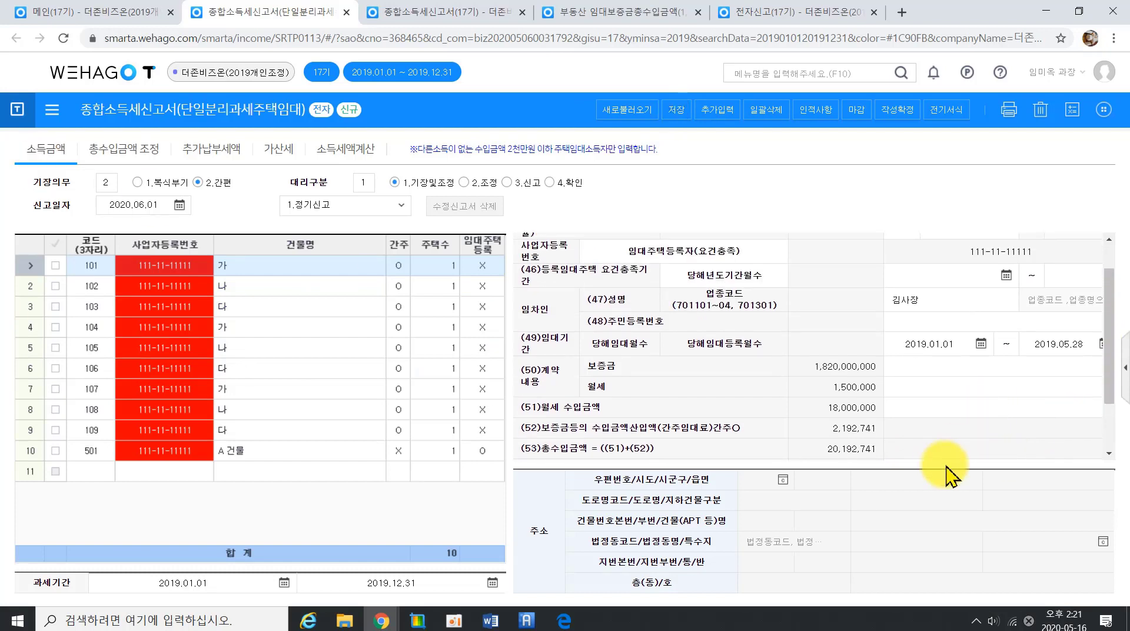
scroll(946, 462, "down", 1)
left_click_drag(939, 454, 976, 456)
left_click(1036, 318)
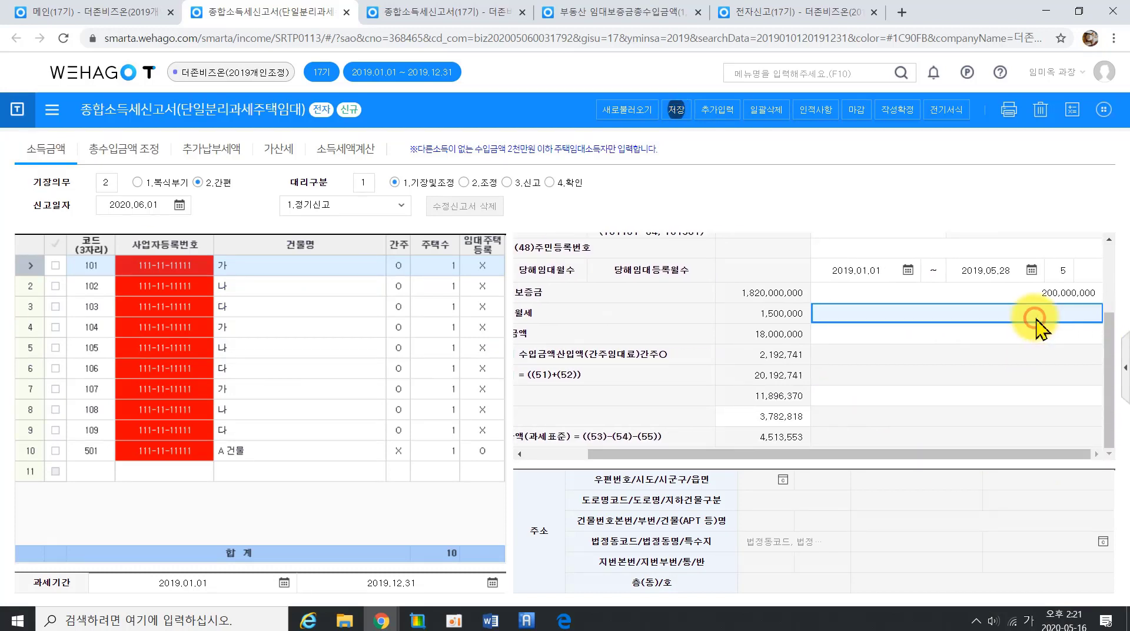
type("1000000")
key("Return")
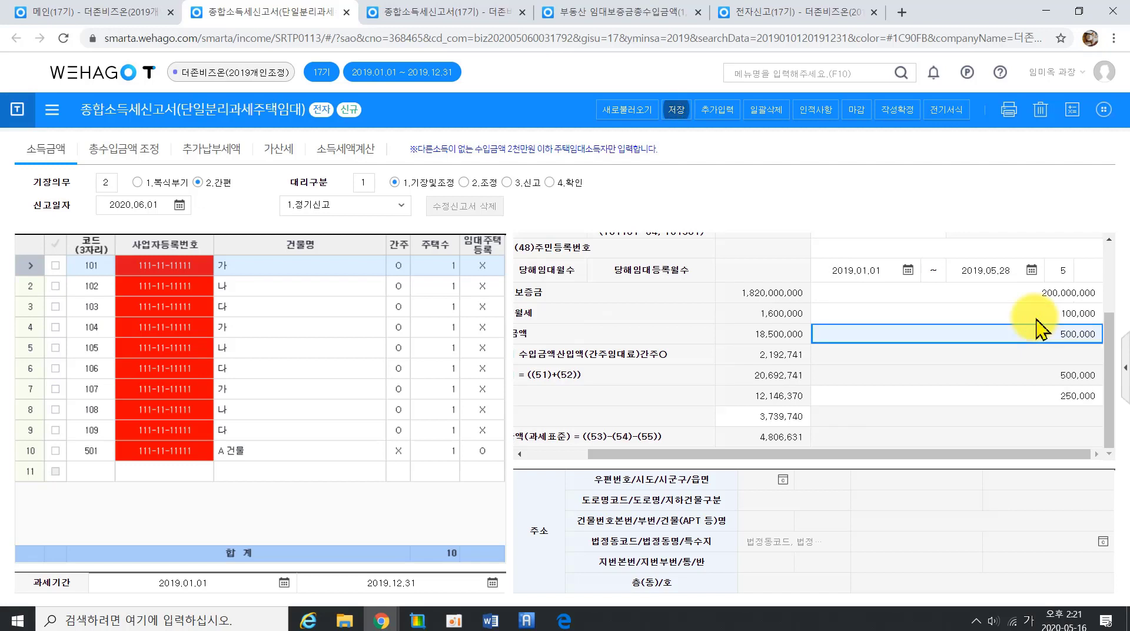
Step: Set 임대주택등록 to 1.여 for building code 101
left_click(480, 269)
left_click(497, 266)
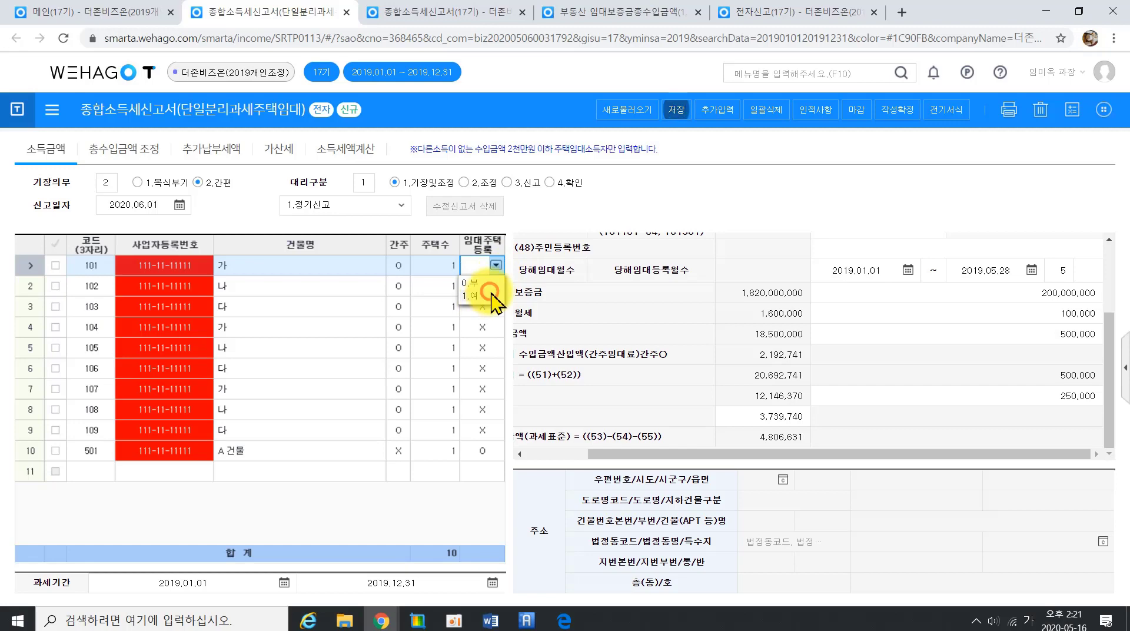
left_click(490, 293)
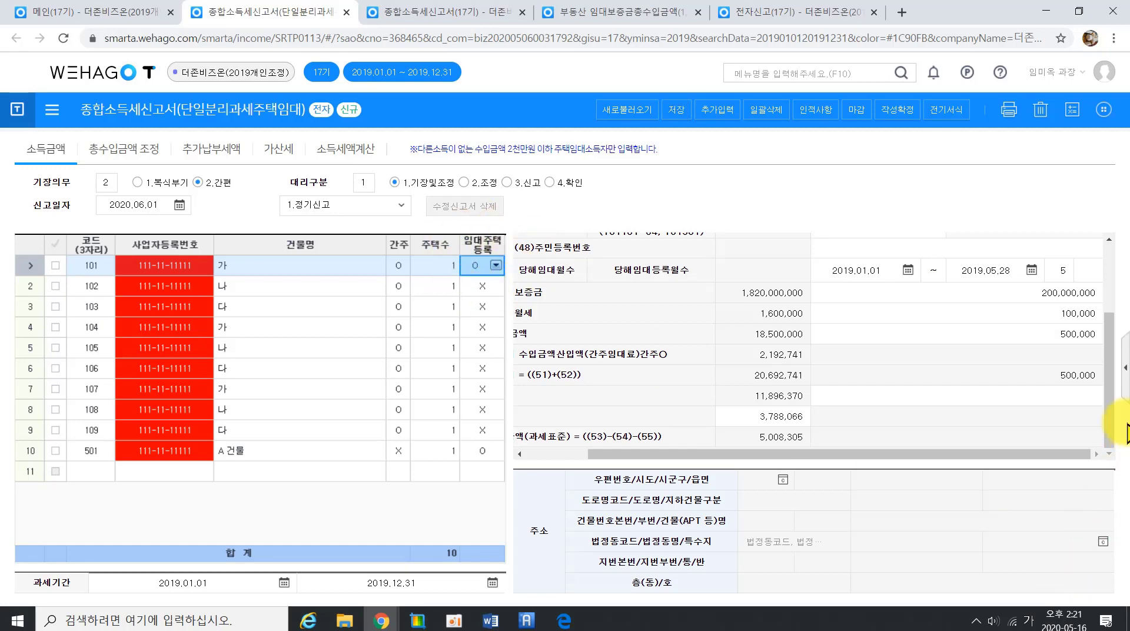
scroll(1122, 365, "up", 5)
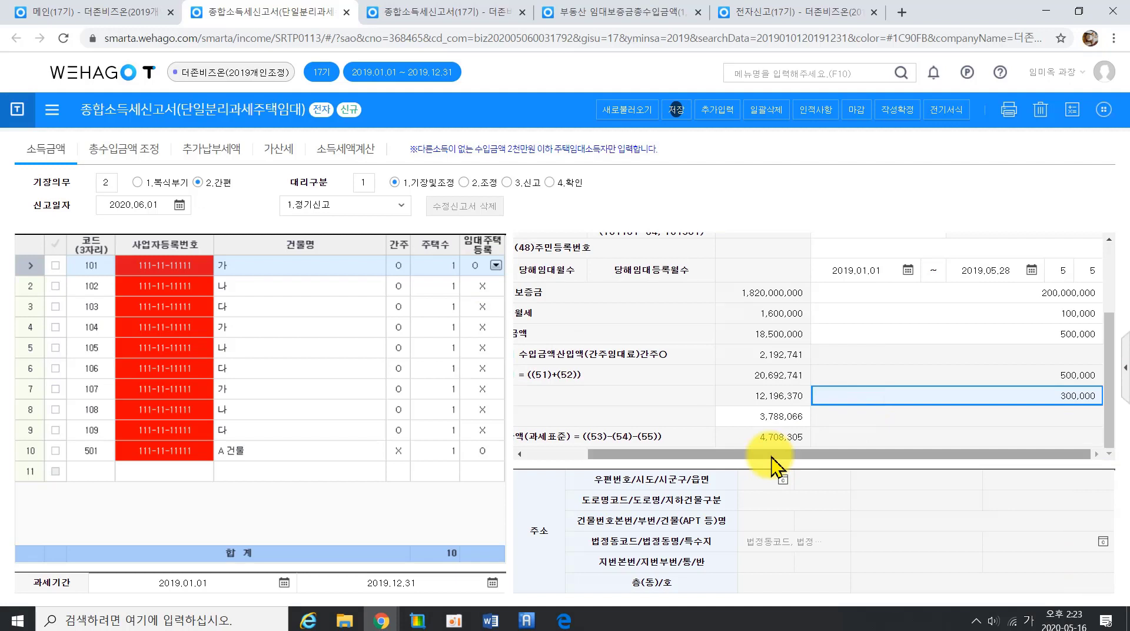
Step: Enter 2019.01.01 to 2019.05.28 as the (46)등록임대주택 요건충족기간 of building code 101
left_click_drag(772, 456, 705, 455)
scroll(770, 290, "up", 3)
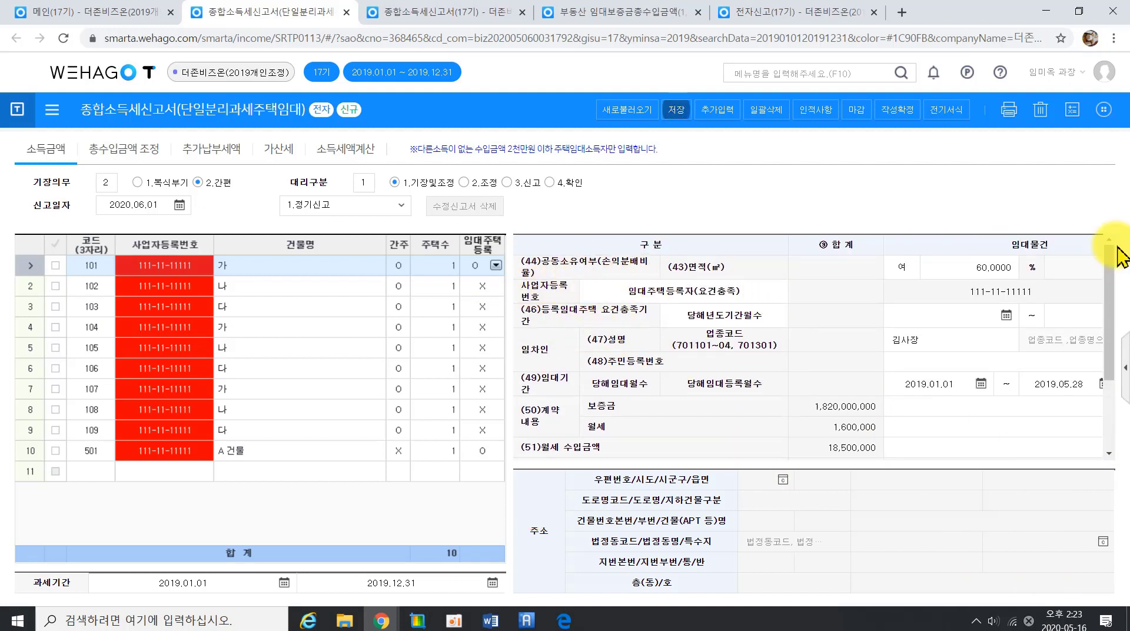
left_click(1081, 315)
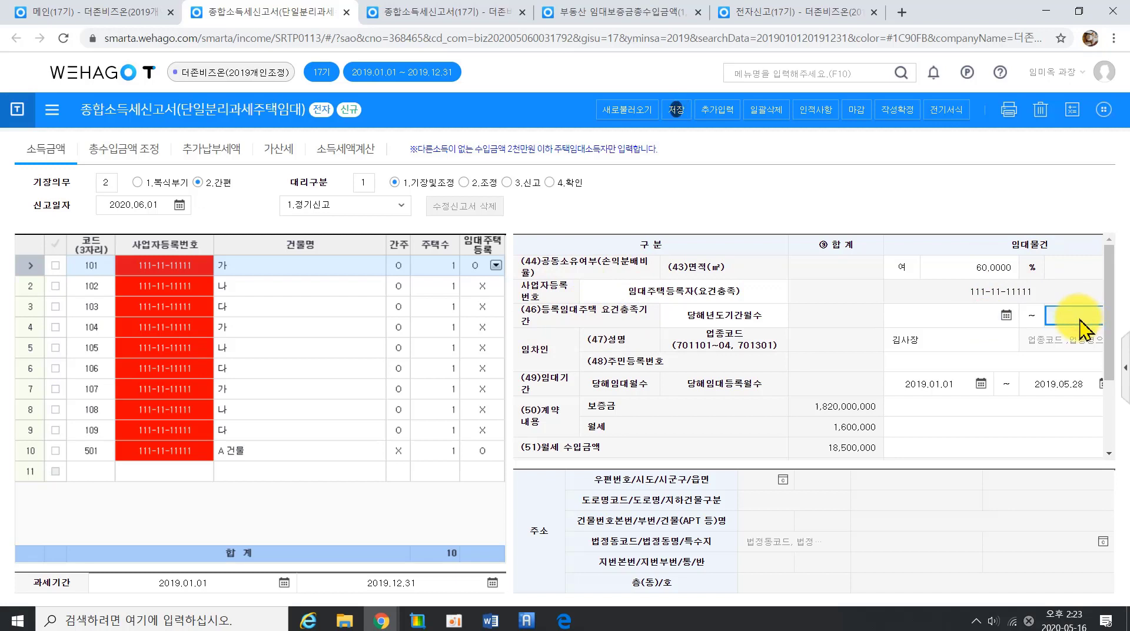
left_click(917, 320)
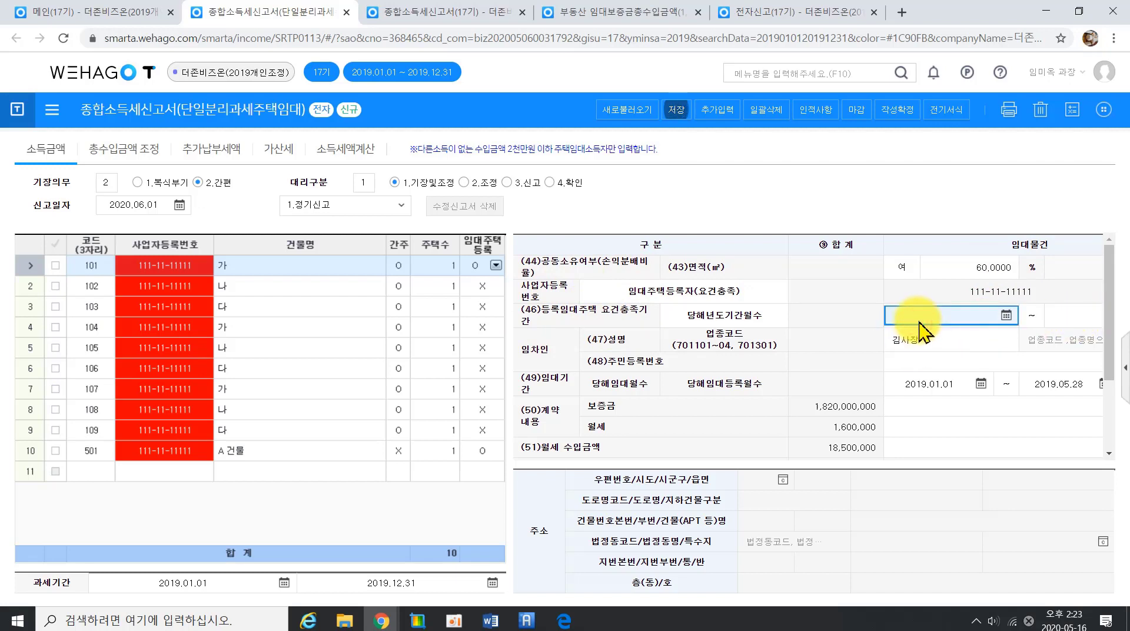
left_click(551, 389)
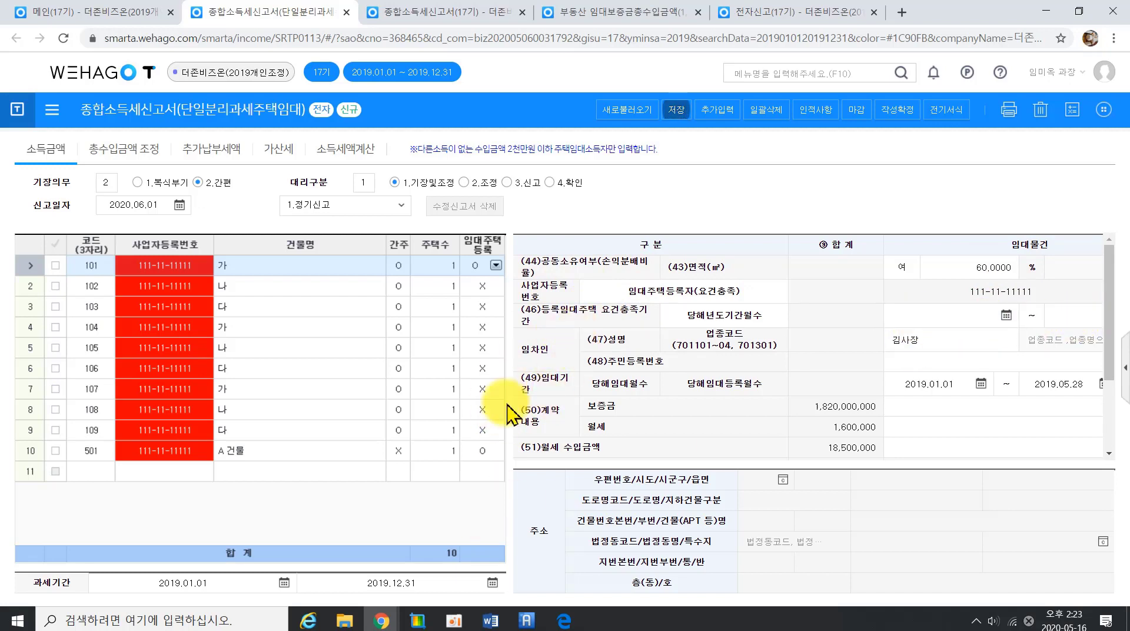
left_click(937, 384)
left_click(1042, 383)
left_click(897, 318)
type("2019010120")
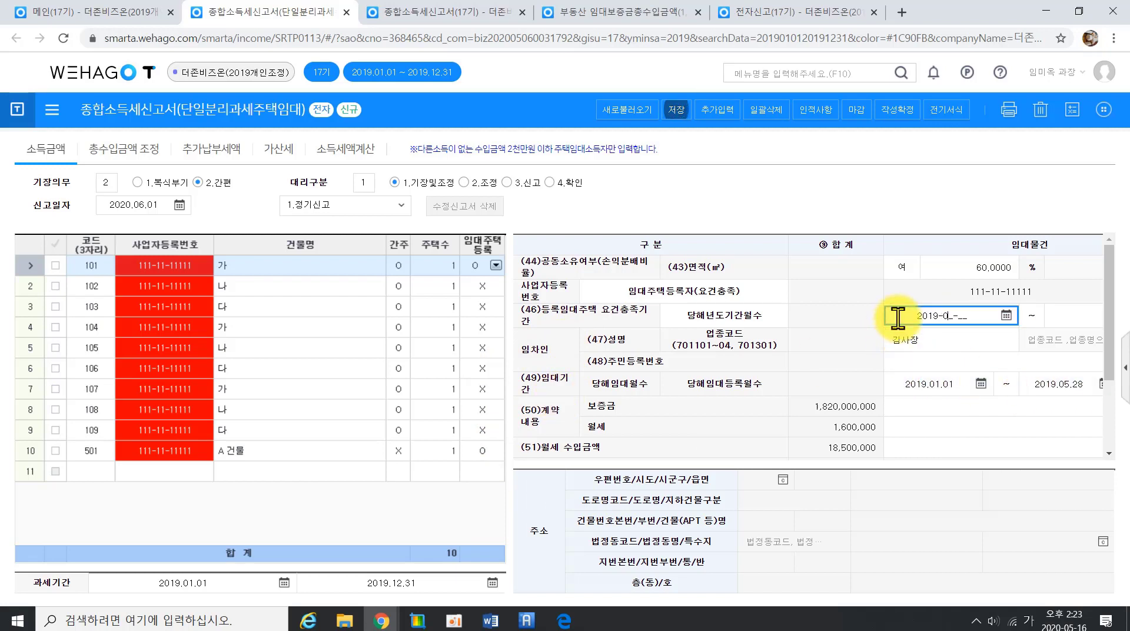
type("190528")
left_click(1061, 386)
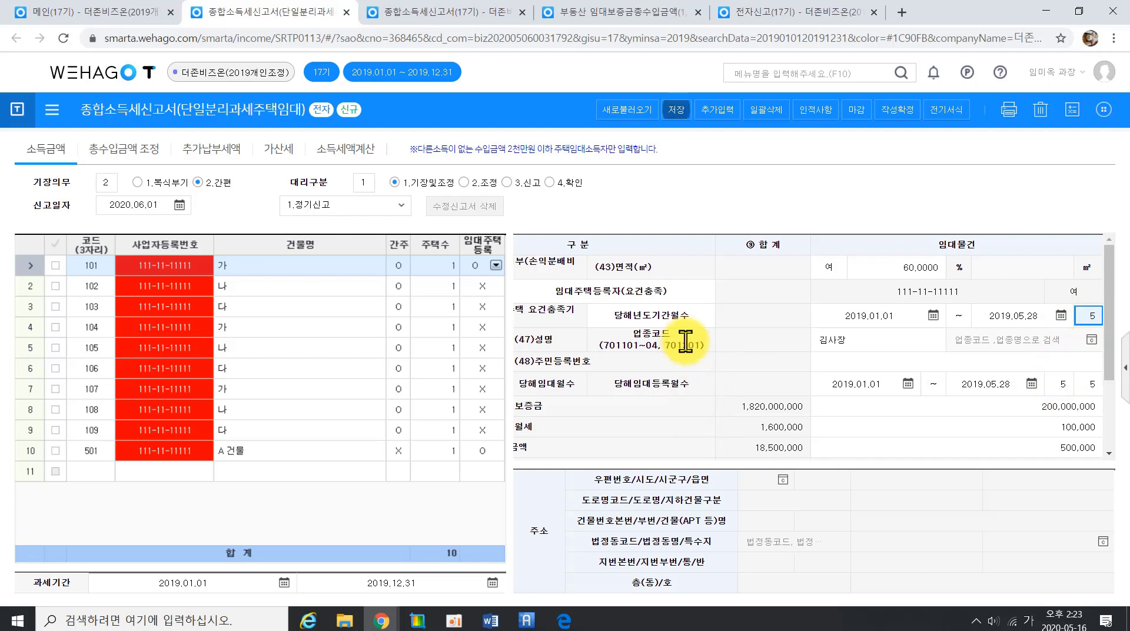
Step: Review the 업종코드 list and expense rates for building code 101, closing the lookup without choosing a code
left_click(1038, 345)
left_click(1091, 341)
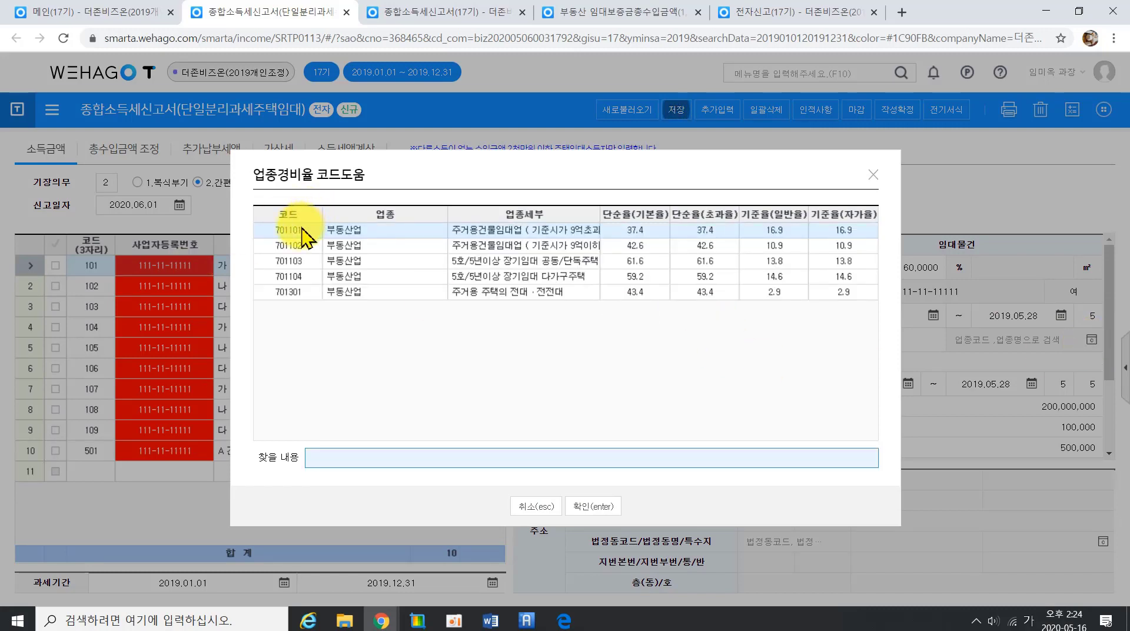
left_click(299, 229)
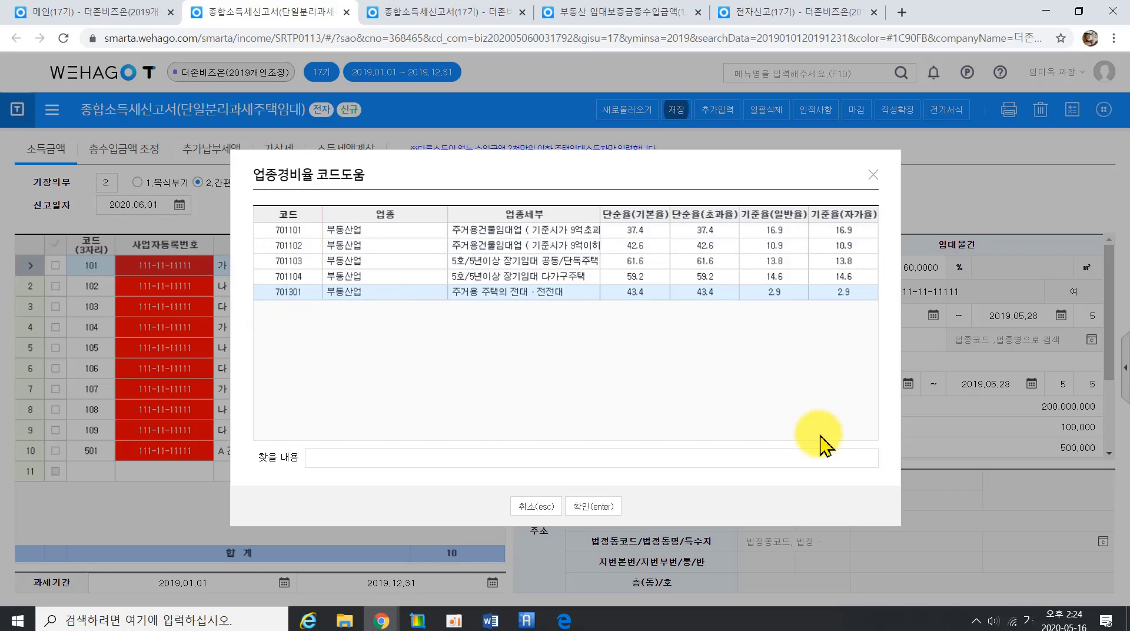
left_click(874, 175)
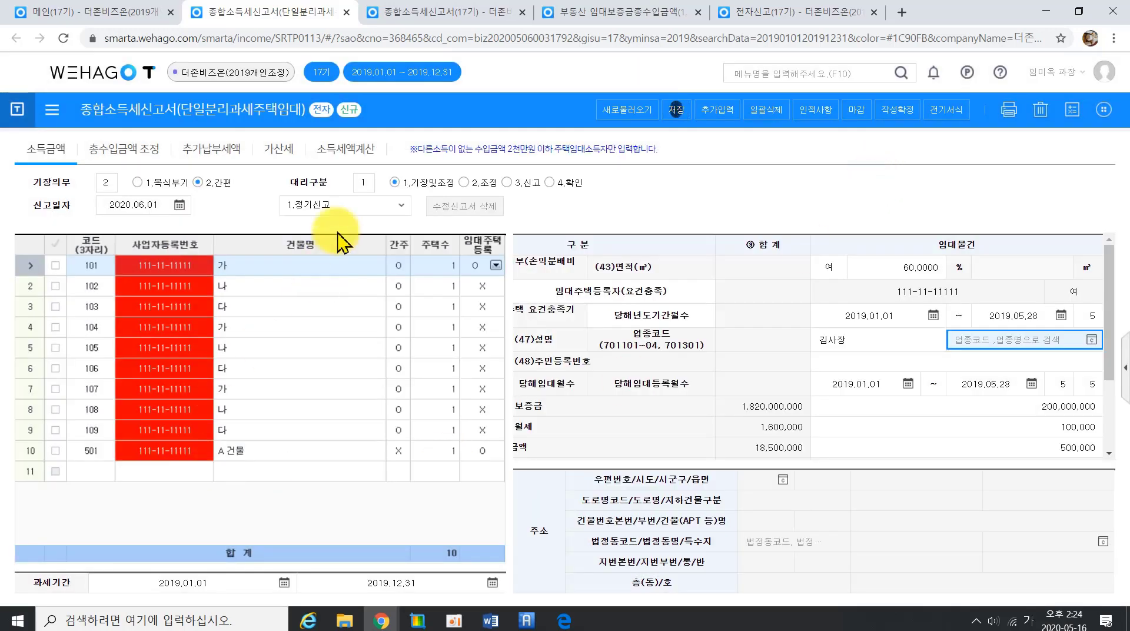
Step: View the tax computation in 소득세액계산 and the penalty items in the 가산세 sheet
left_click(344, 162)
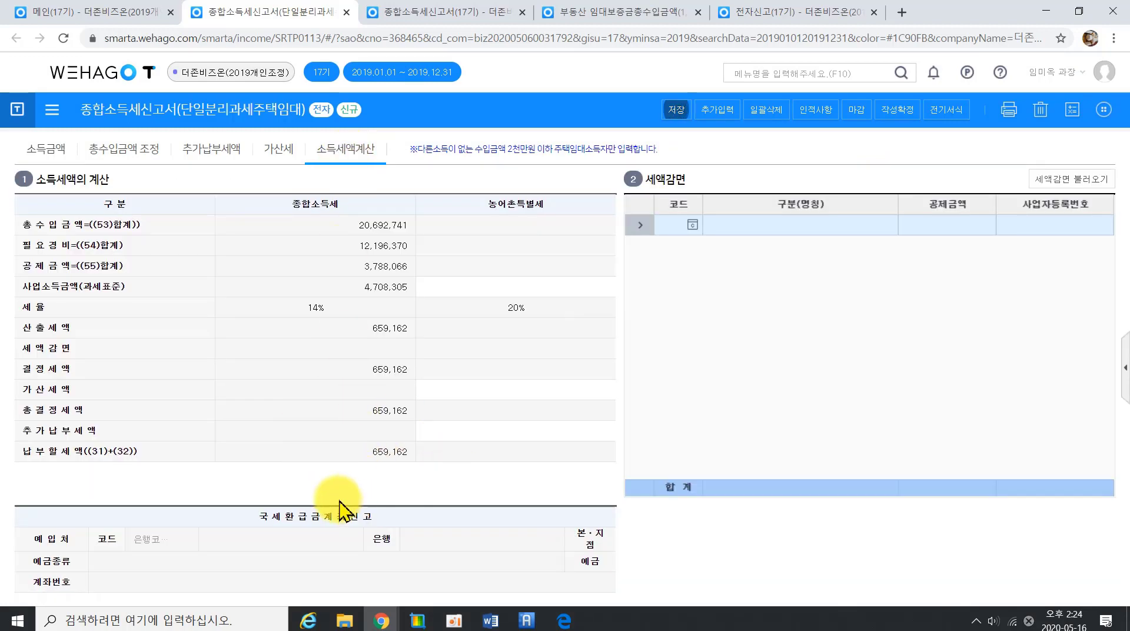
left_click(274, 154)
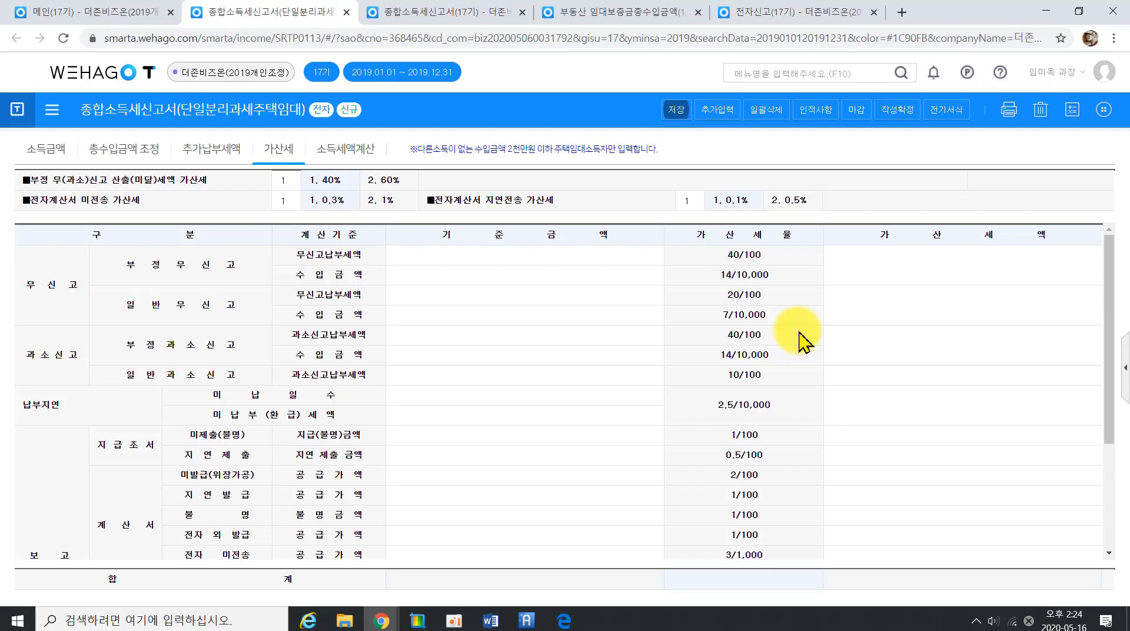
Step: Switch to the HomeTax consultation page in Internet Explorer and read the answer on the 주택임대사업자 미등록 가산세, including its 답변일
left_click(309, 621)
scroll(550, 289, "up", 5)
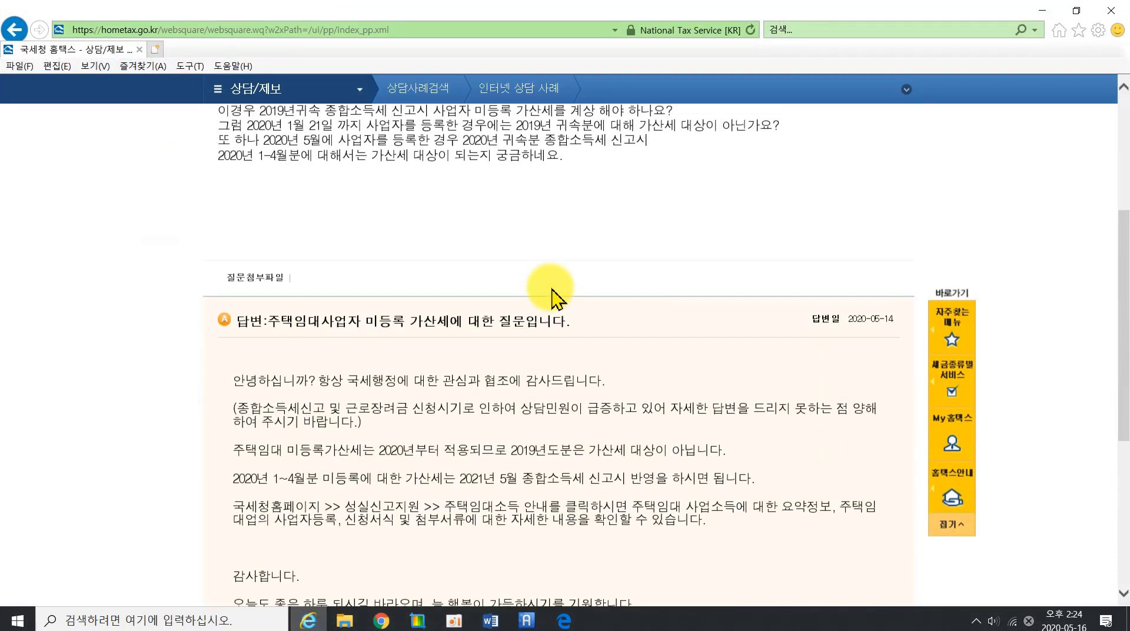
scroll(550, 288, "up", 2)
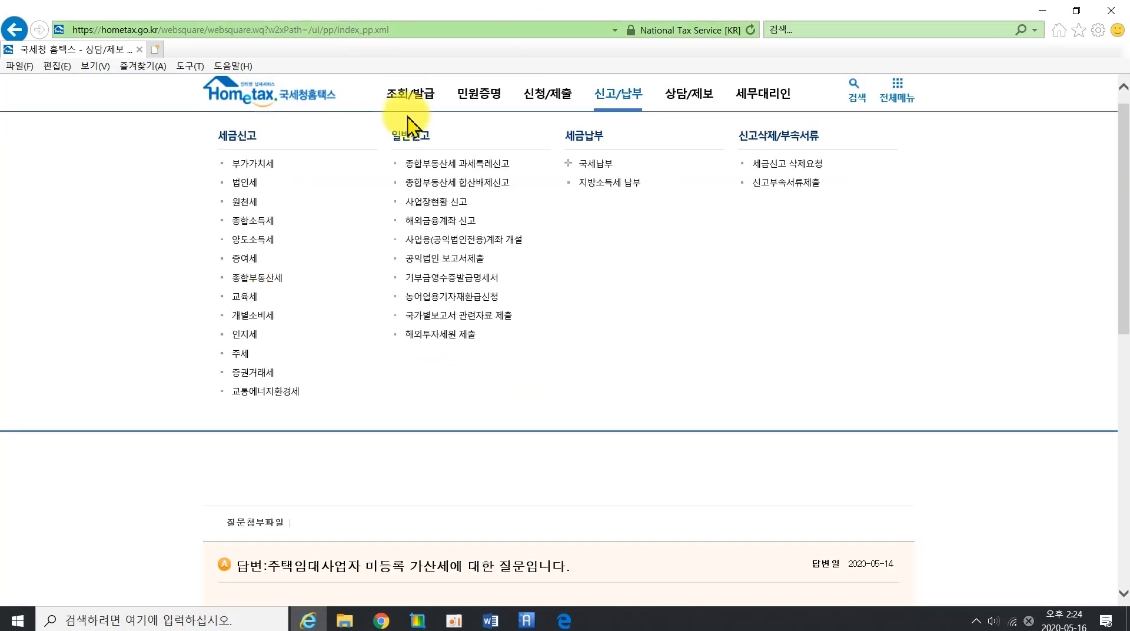
scroll(805, 525, "down", 5)
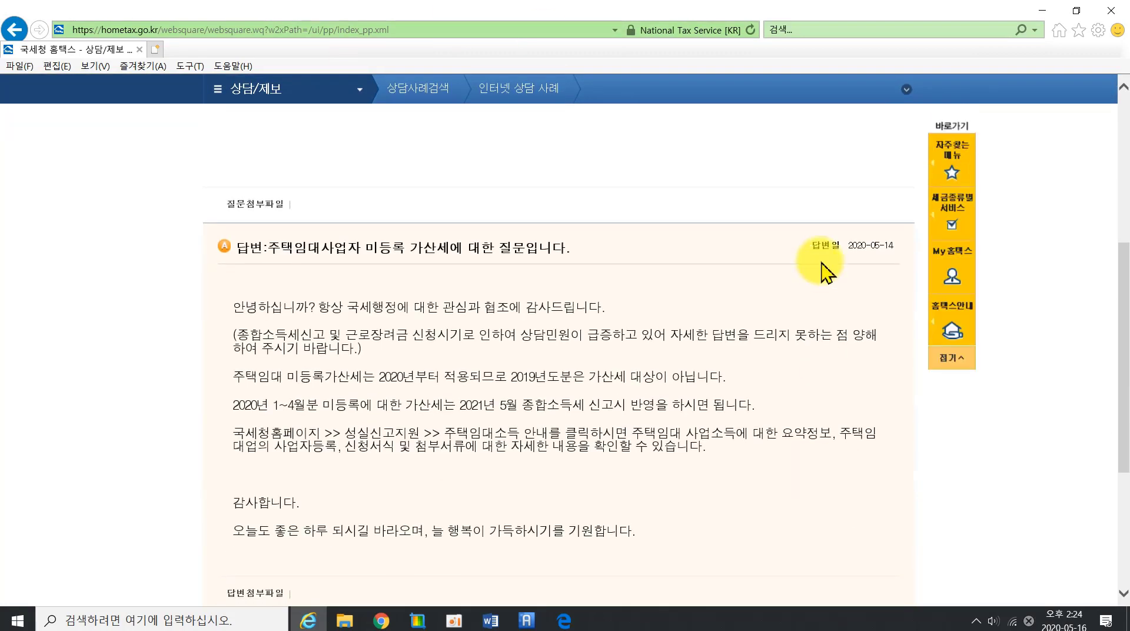
left_click_drag(818, 249, 907, 257)
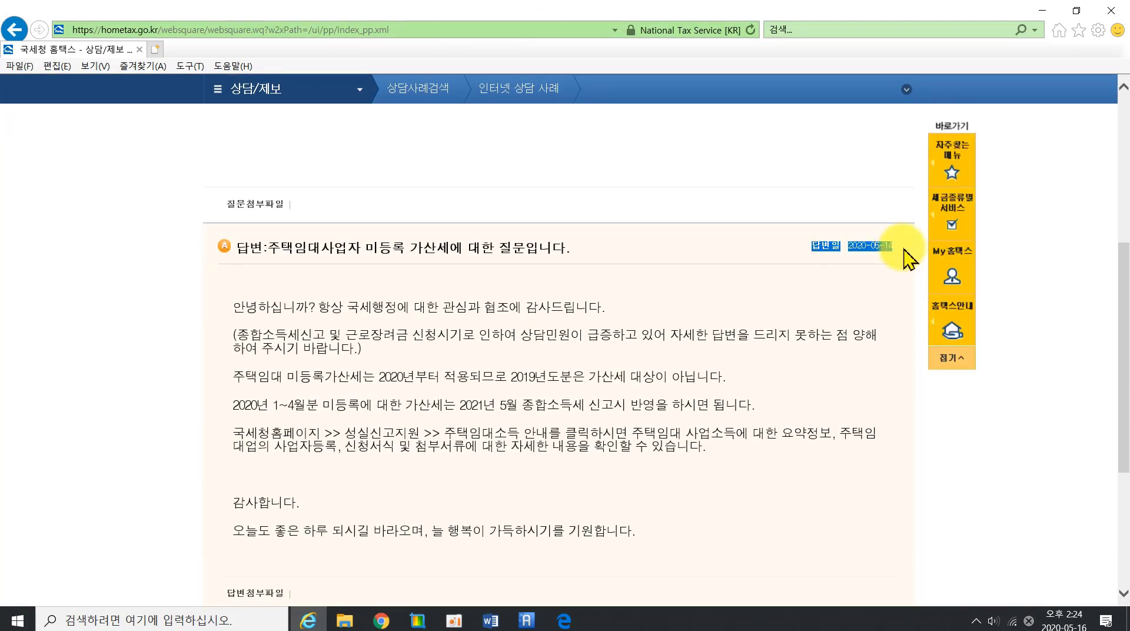
left_click(233, 375)
left_click_drag(438, 354, 723, 378)
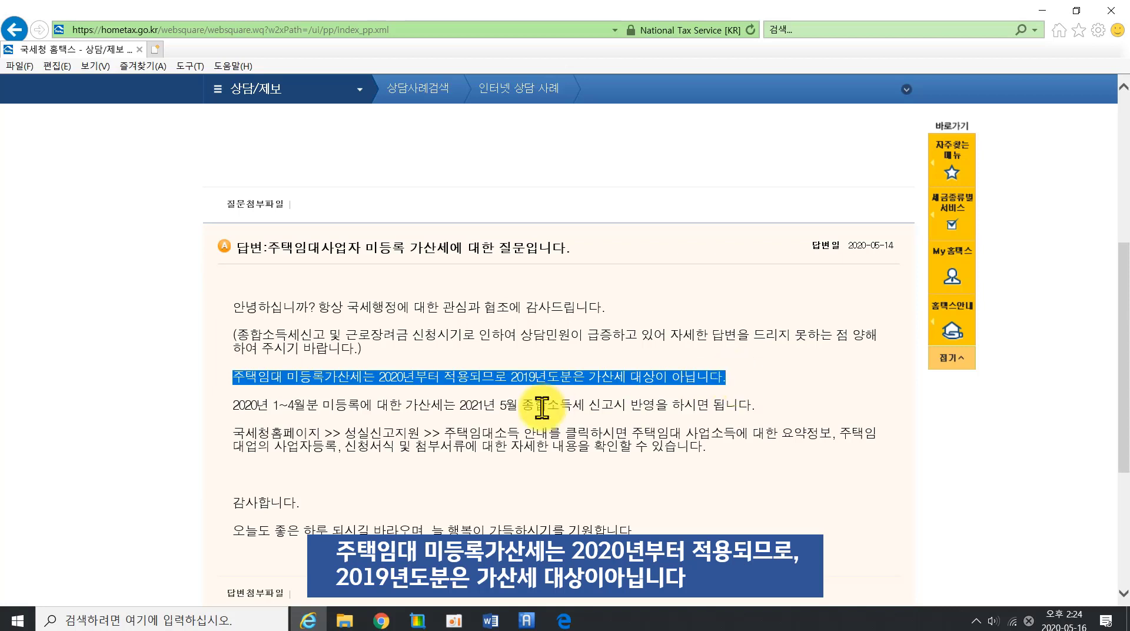
left_click(604, 484)
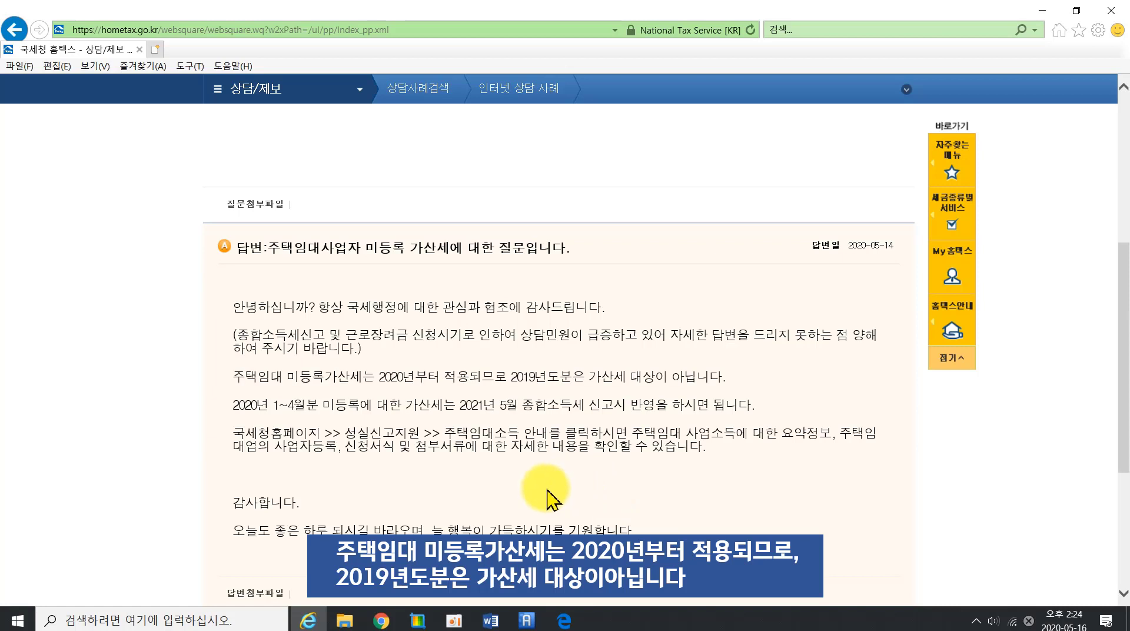
left_click_drag(233, 406, 547, 393)
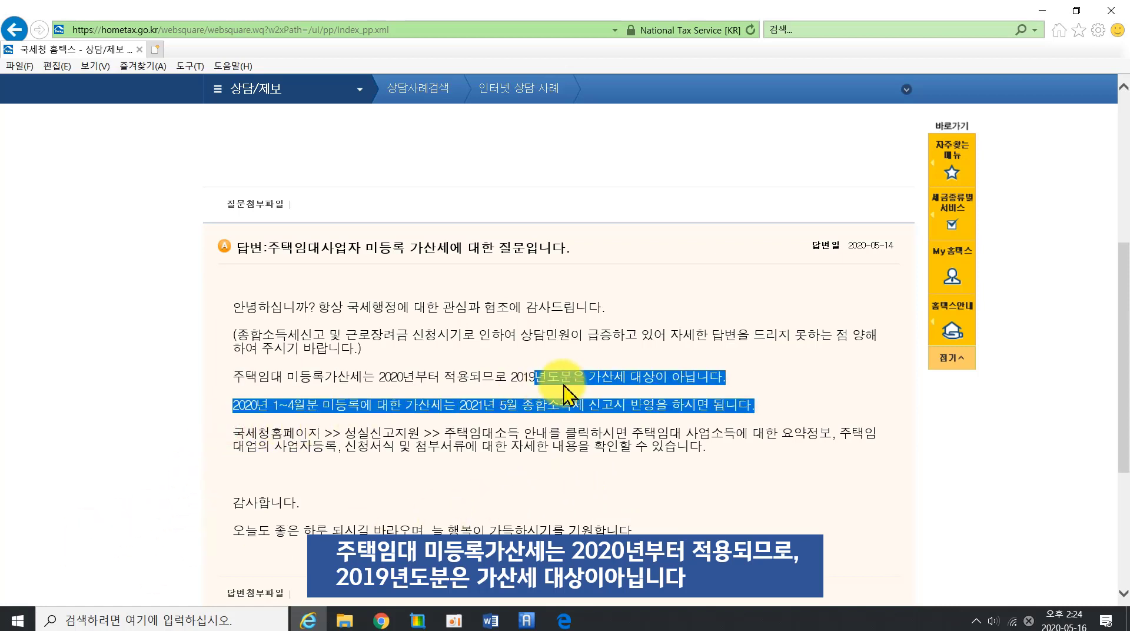
left_click_drag(233, 433, 724, 465)
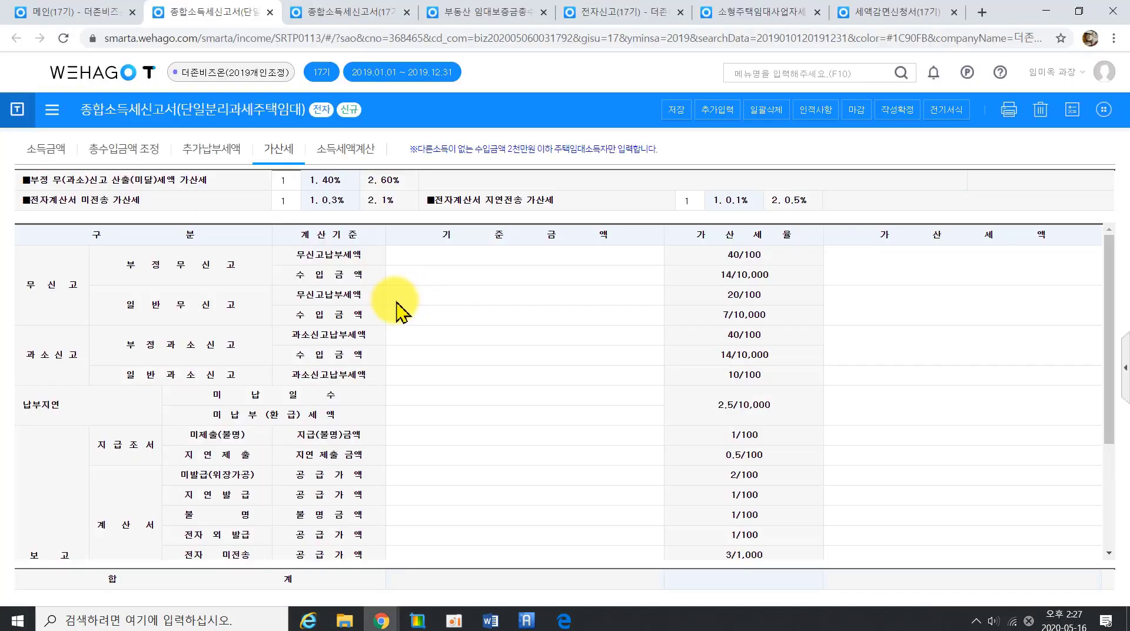
Step: Back in WEHAGO T, review the 세액감면 codes offered in 소득세액계산 and close the lookup without choosing one
left_click(346, 154)
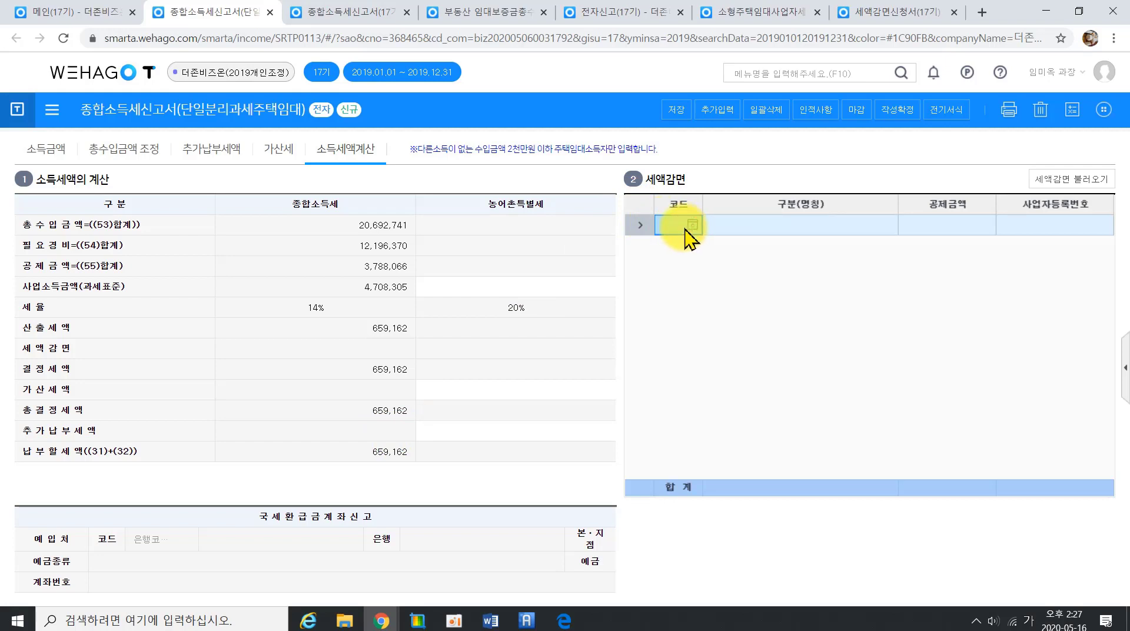
left_click(693, 226)
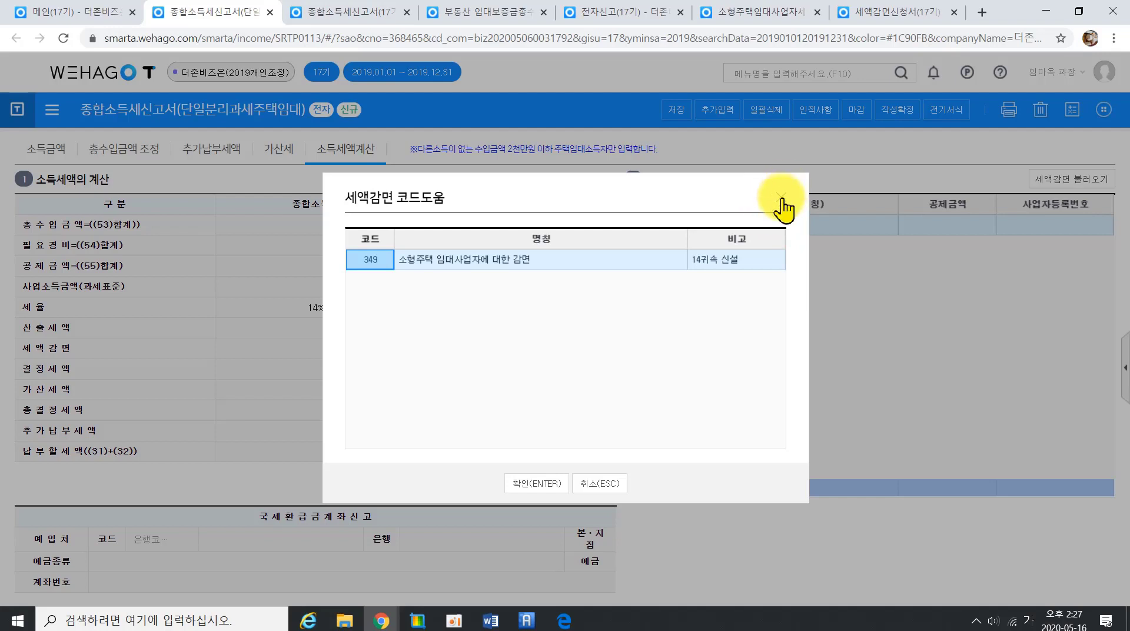
left_click(781, 198)
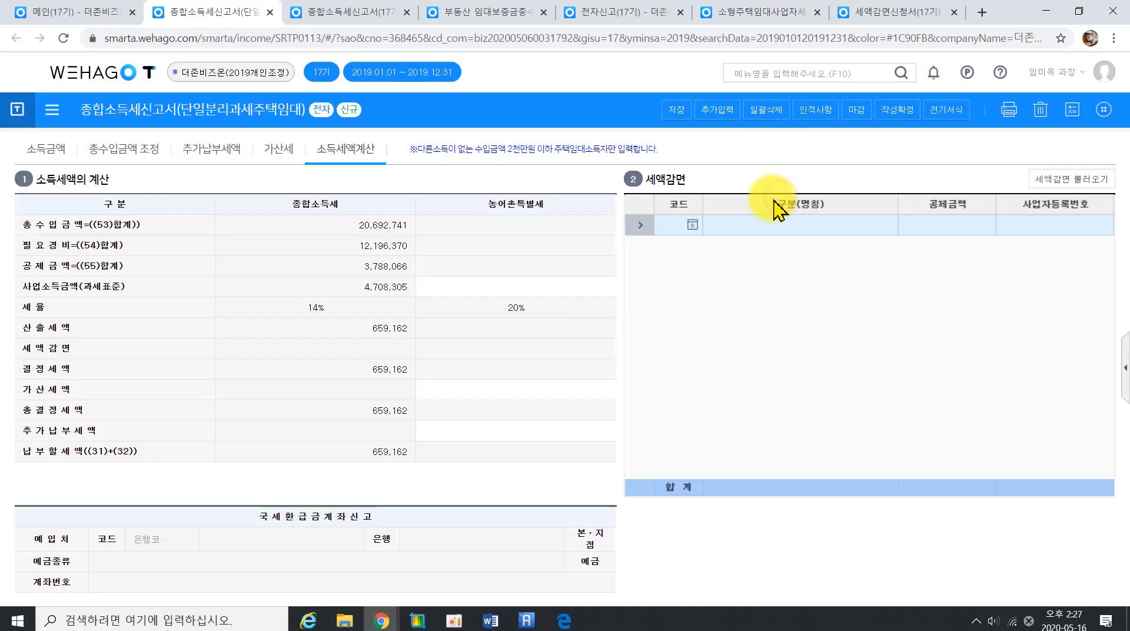
Step: Open the 소형주택임대사업자세액감면신청서, check its 신고 소득구분 setting and view the 새로불러오기 confirmation without reloading
left_click(777, 17)
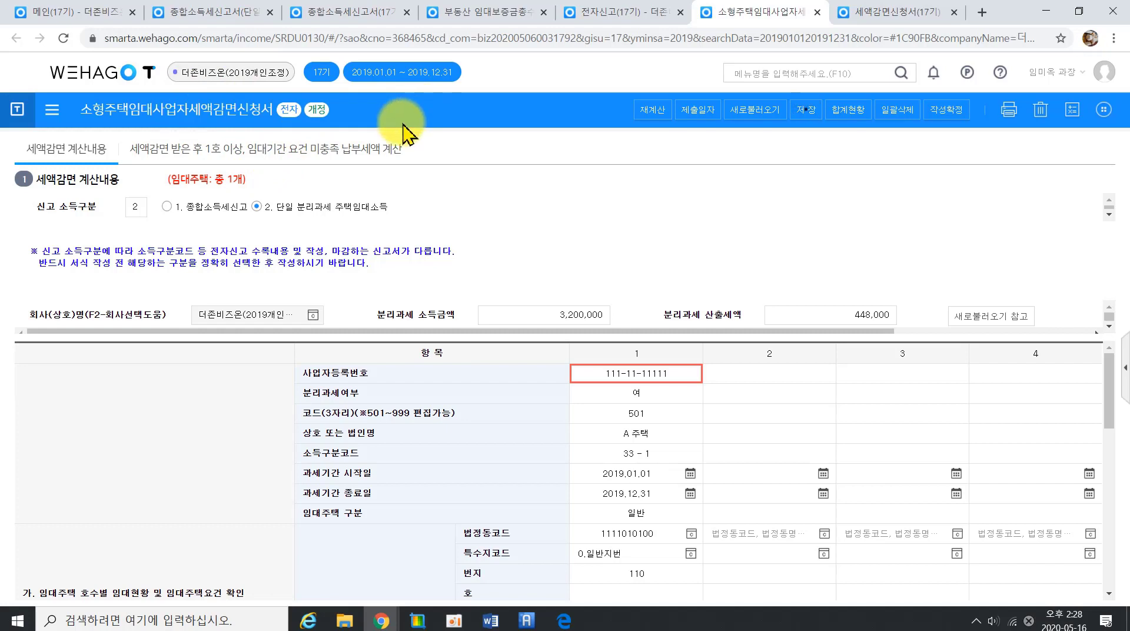
left_click_drag(40, 207, 87, 207)
left_click_drag(392, 204, 266, 210)
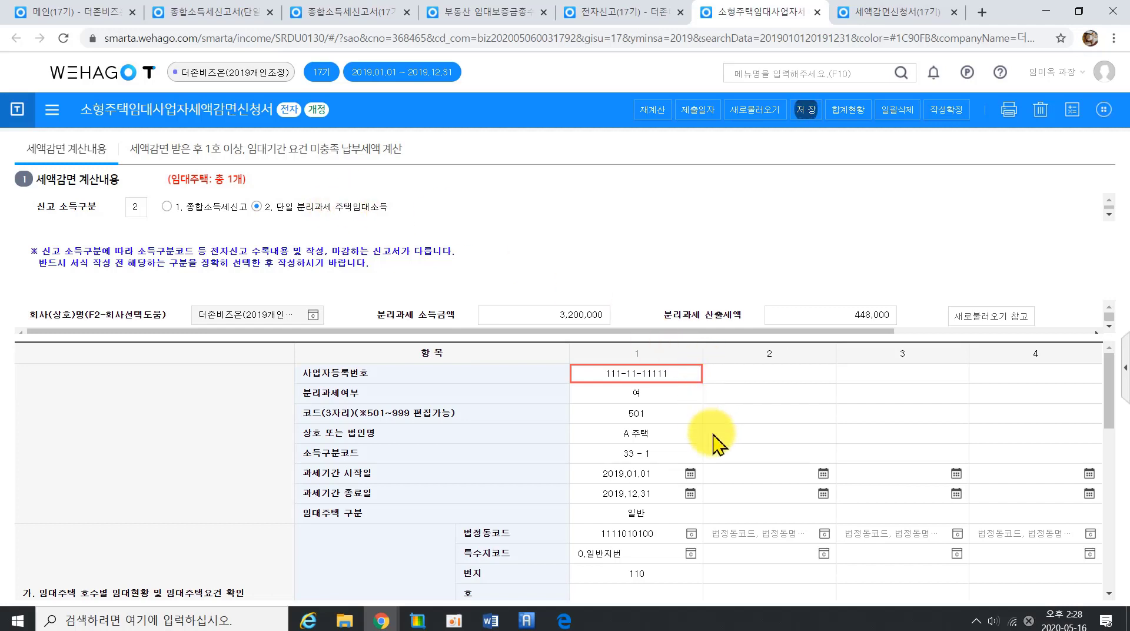
left_click(743, 111)
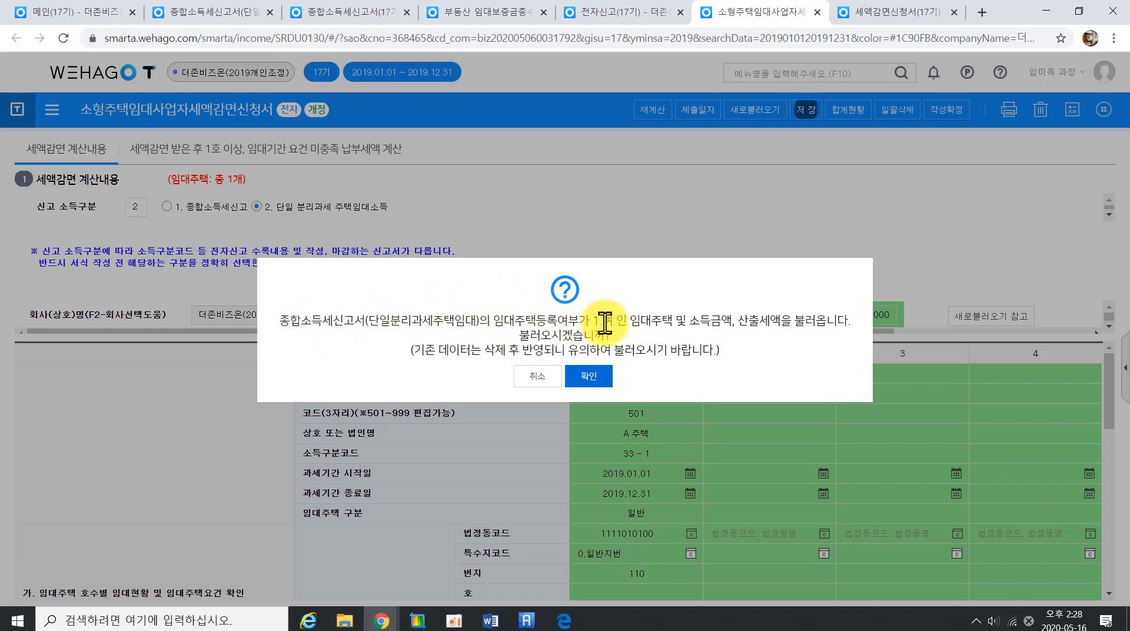
left_click(547, 382)
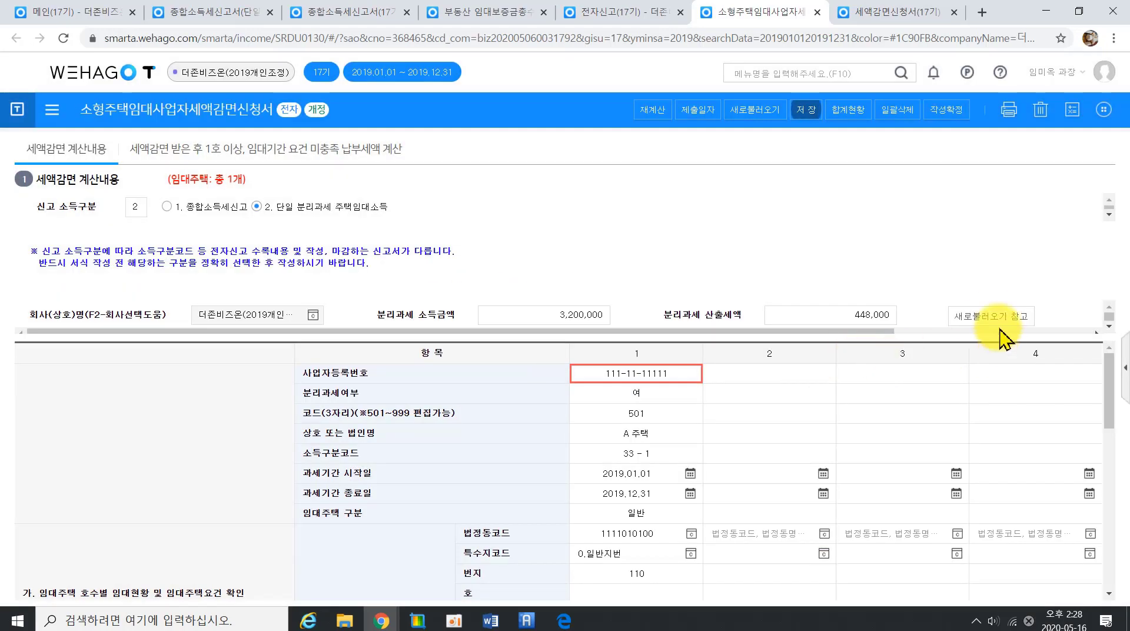
Step: Read the 새로불러오기 참고 guidance for 단일 분리과세 주택임대, and review the reload confirmation again without reloading
left_click(991, 318)
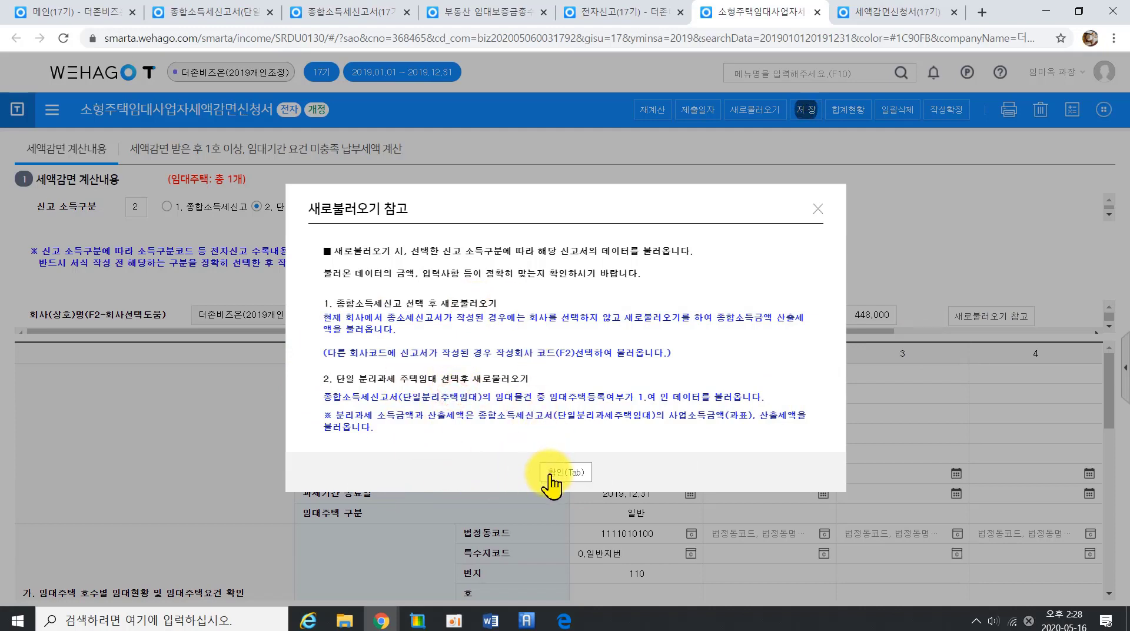
left_click_drag(497, 396, 793, 400)
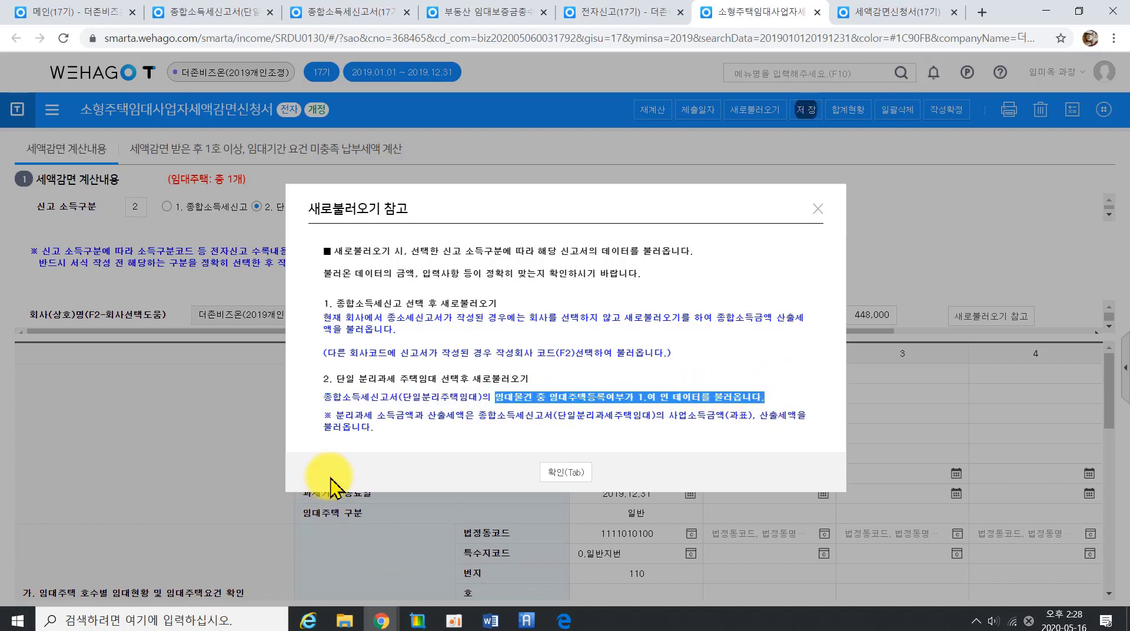
left_click(334, 419)
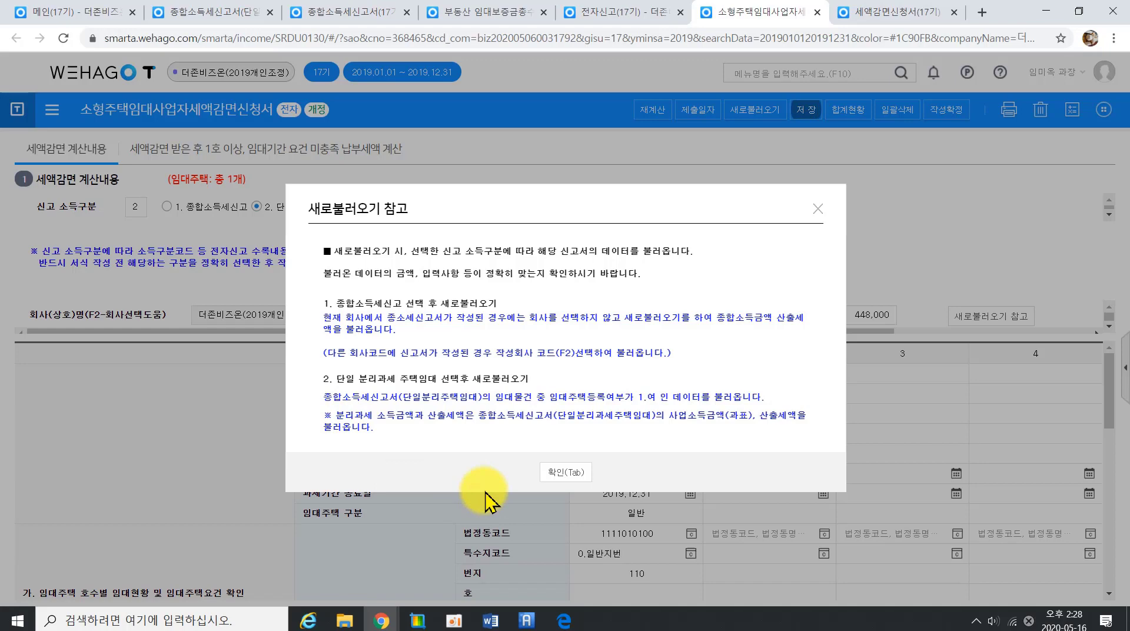
left_click(580, 473)
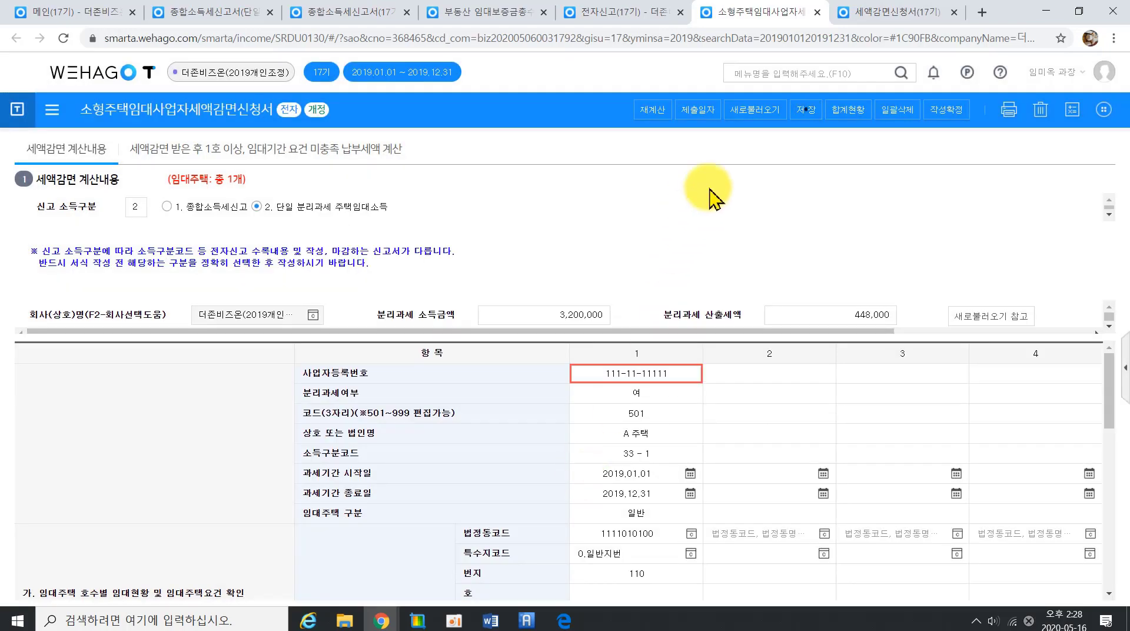
left_click(765, 112)
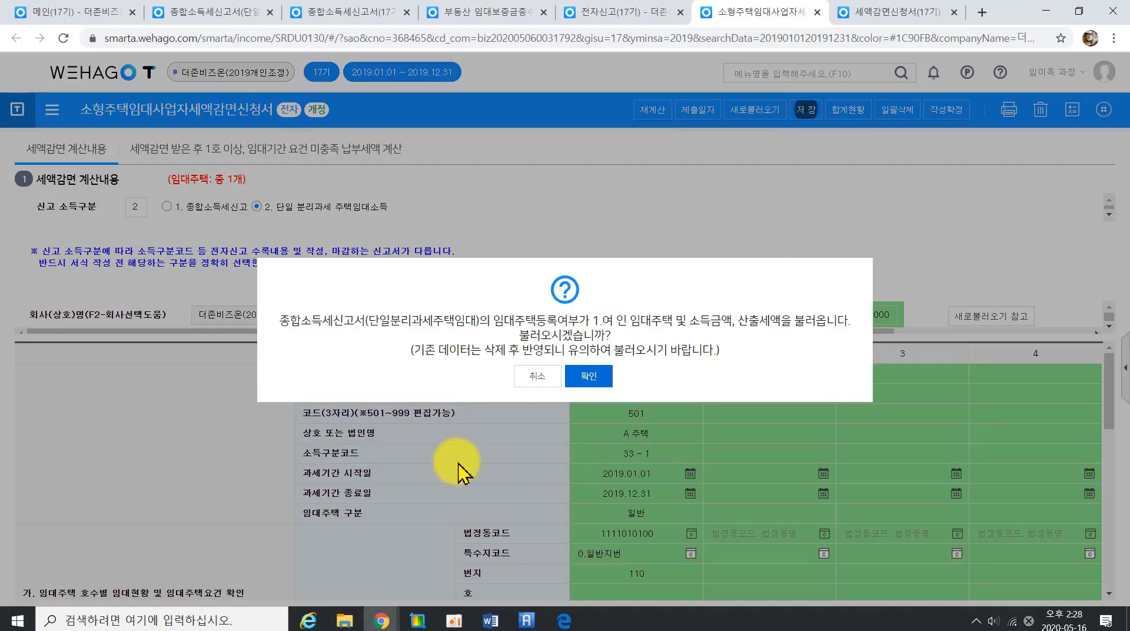
left_click(537, 378)
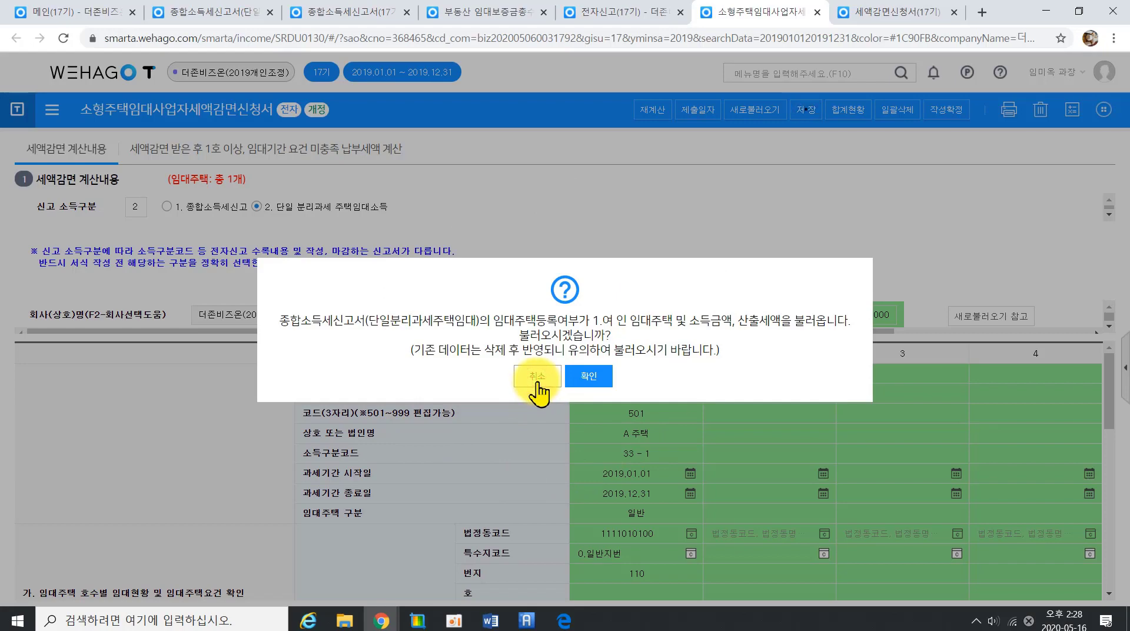
left_click(538, 382)
Step: Examine the 분리과세여부, 과세기간 and 임대주택 구분 entries of the first rental house in 세액감면 계산내용
left_click(622, 395)
scroll(630, 413, "down", 1)
scroll(632, 421, "down", 1)
scroll(635, 420, "up", 2)
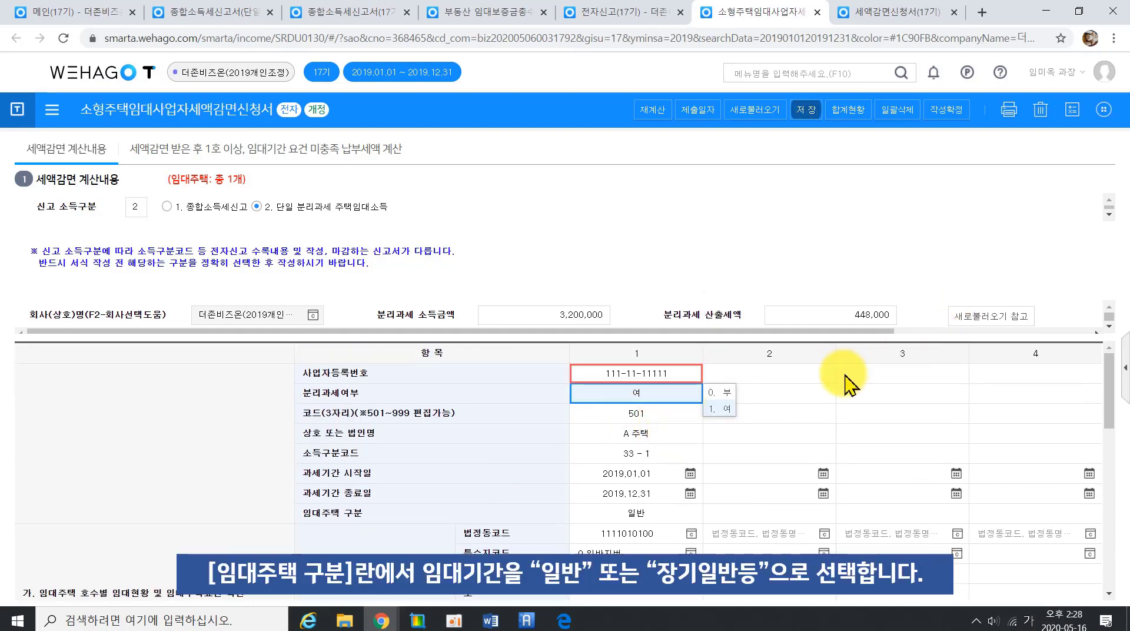
left_click(797, 414)
left_click(612, 492)
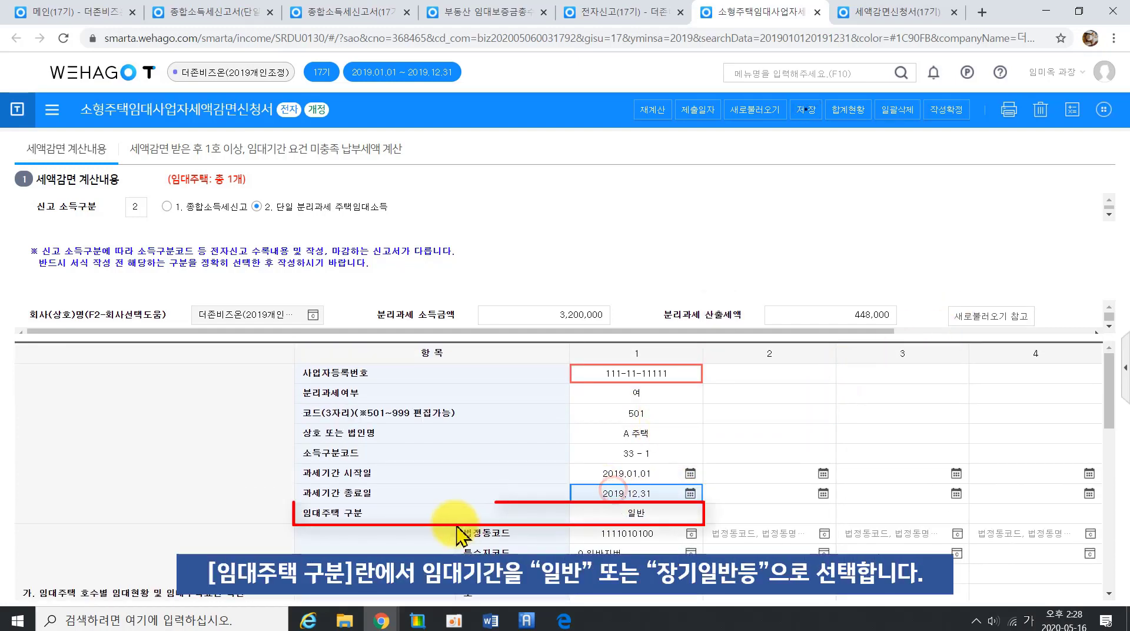
left_click(458, 490)
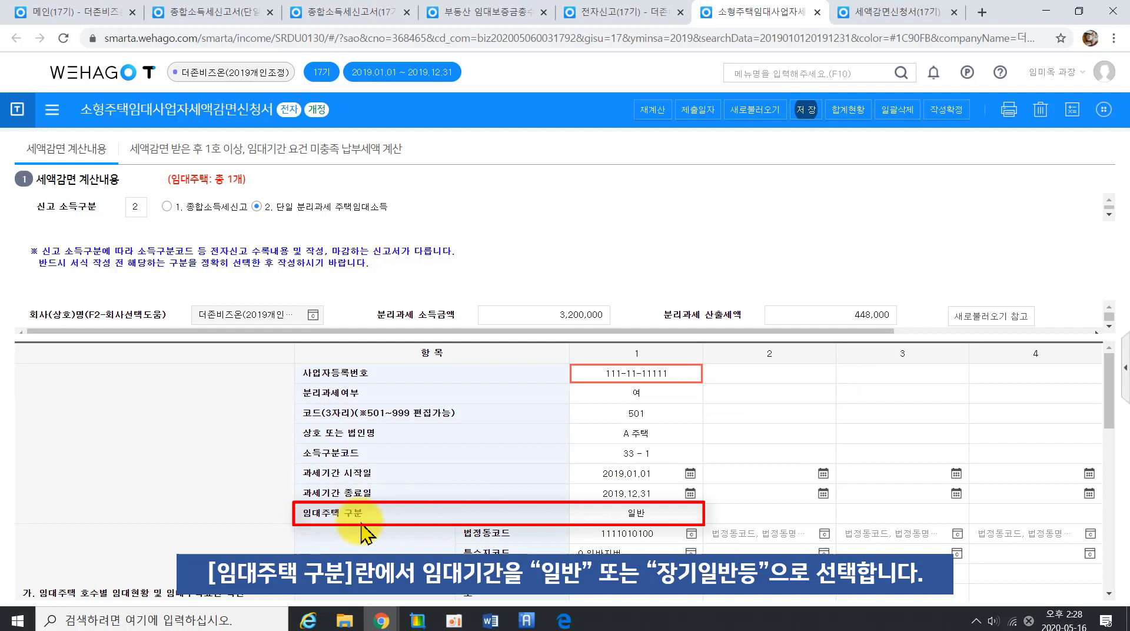
Step: Set the first rental house's 임대주택 구분 to 장기일반등 in 세액감면 계산내용
left_click(644, 514)
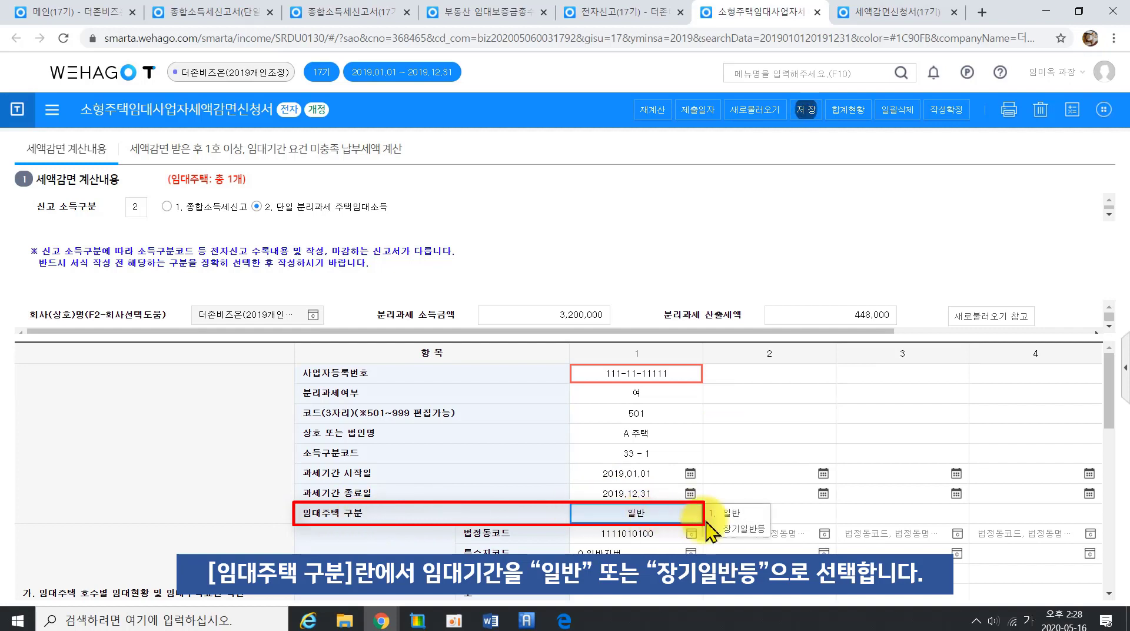
left_click(766, 510)
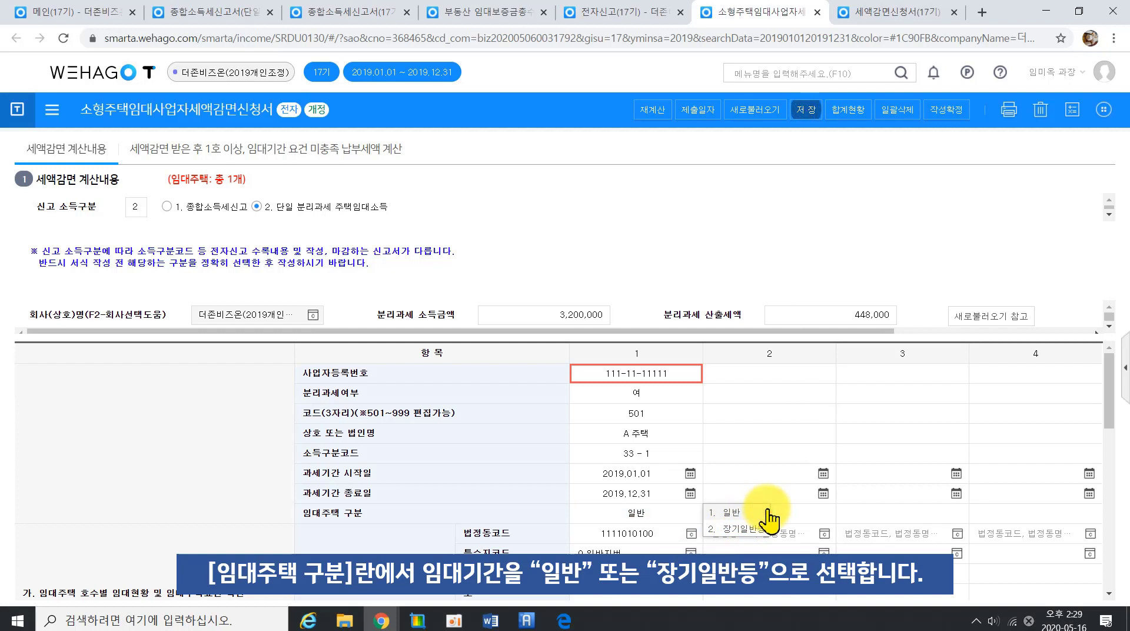
left_click(653, 513)
left_click(718, 528)
Step: Review the first house's rental details and (15)~(23) calculation items, including the 장기일반등 choices for (19)임대기간 요건 충족 여부
scroll(724, 518, "down", 5)
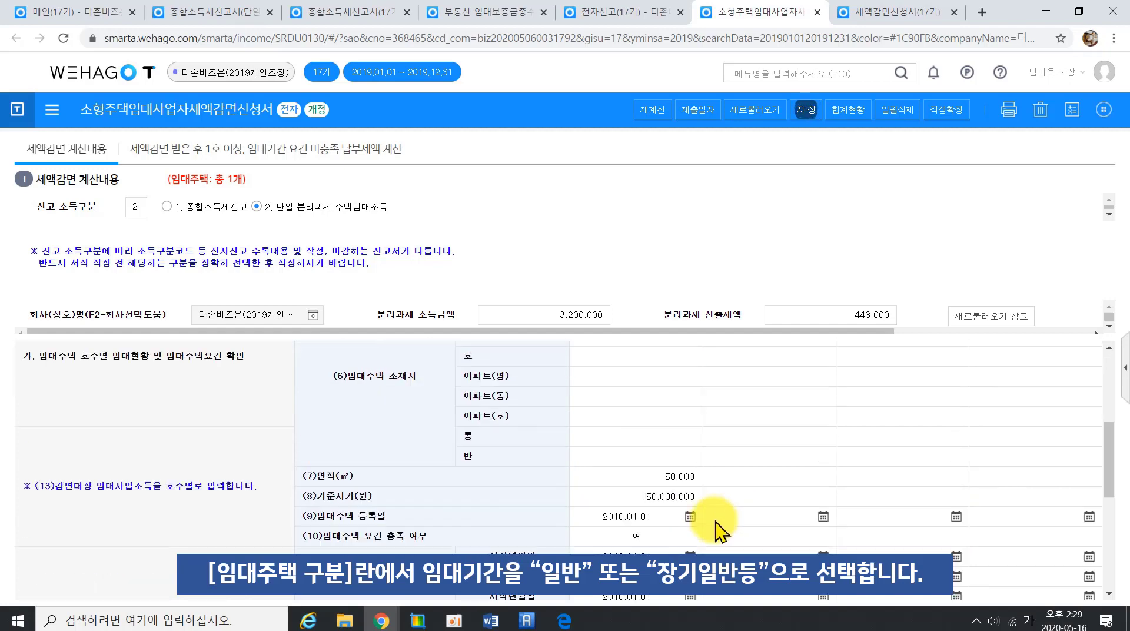
scroll(713, 523, "down", 3)
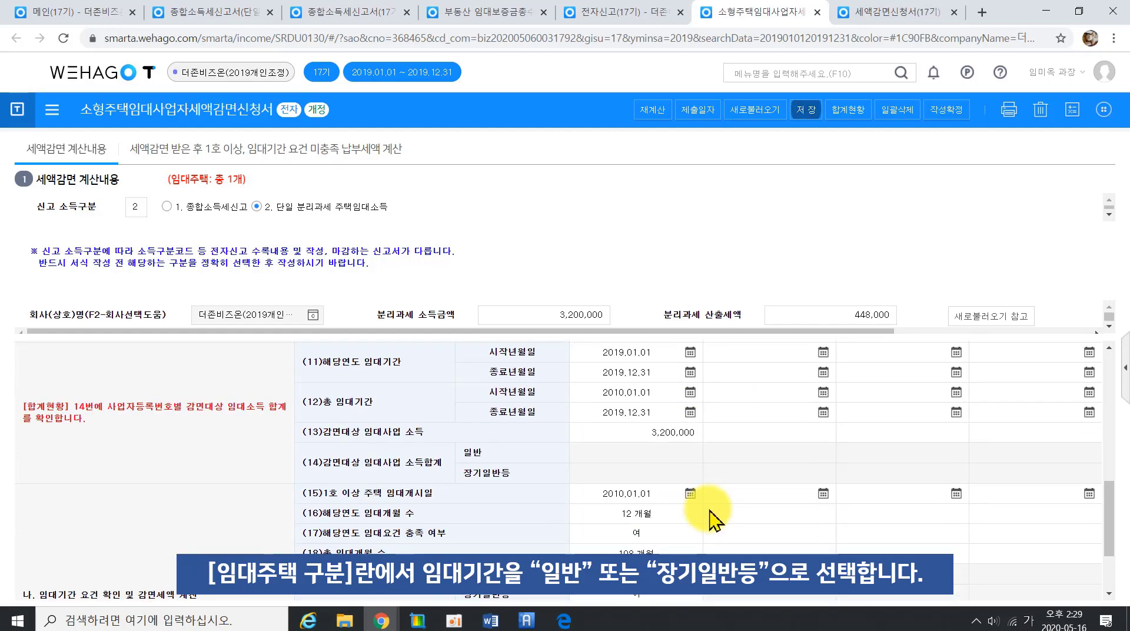
scroll(644, 544, "down", 3)
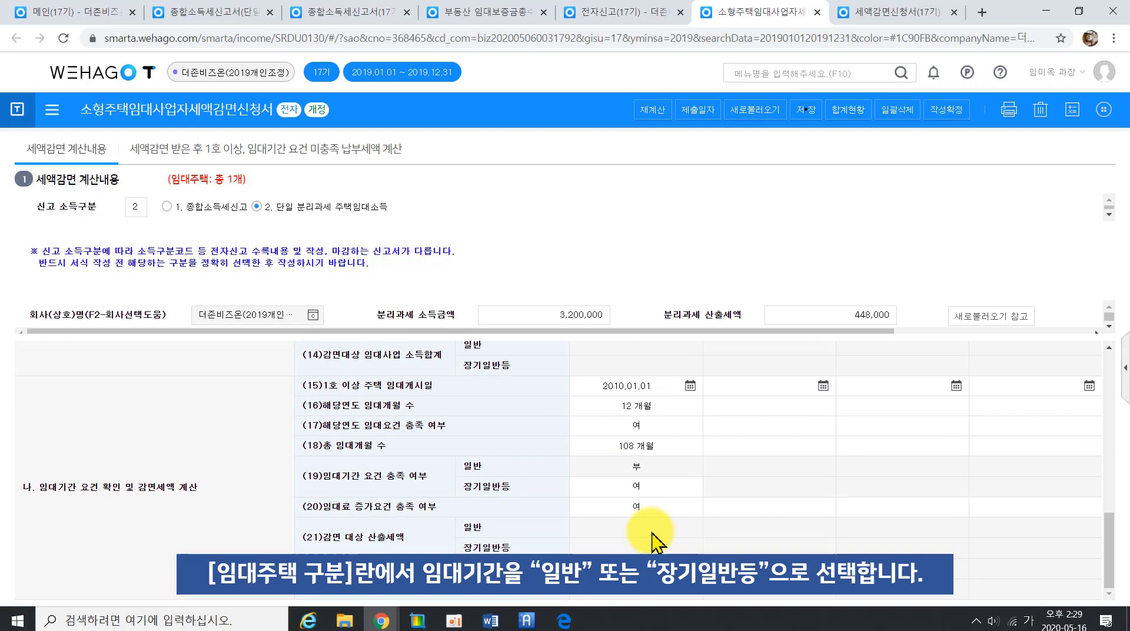
left_click(643, 486)
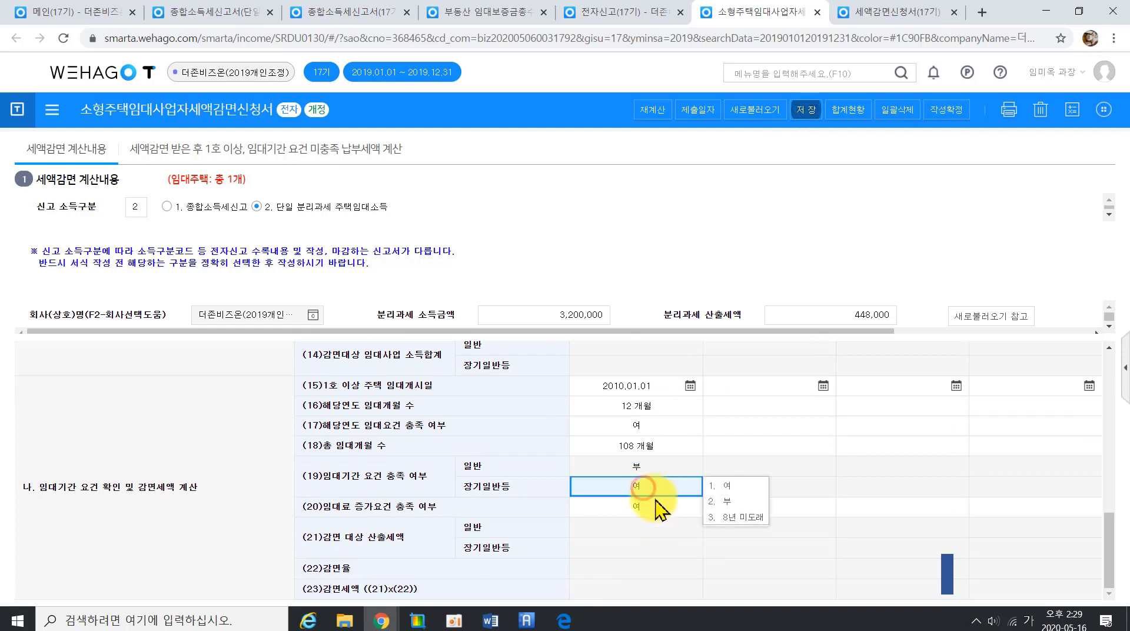
left_click(778, 406)
scroll(783, 415, "up", 10)
scroll(665, 526, "down", 2)
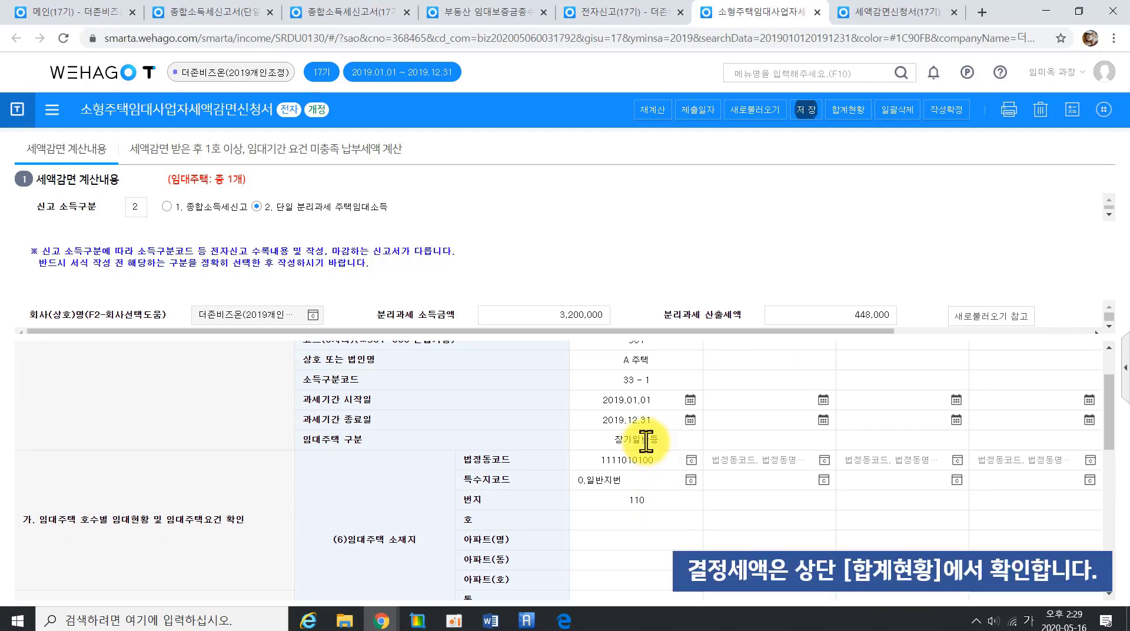
scroll(647, 439, "down", 8)
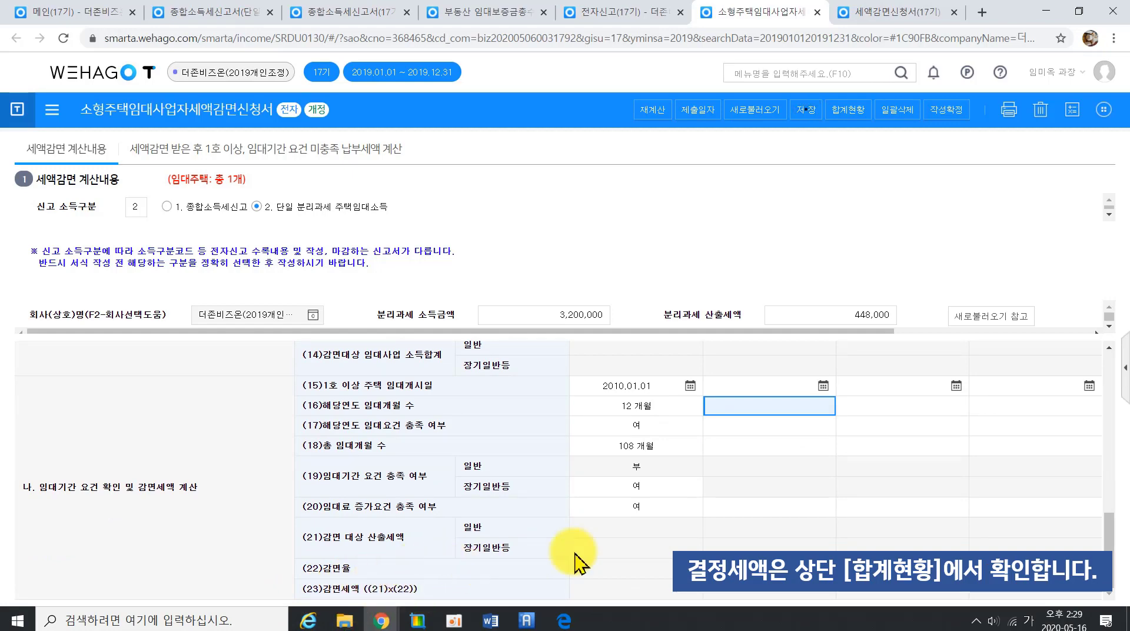
Step: Check the reduction rate and reduced tax in 합계현황, and save the 소형주택임대사업자세액감면신청서
left_click(861, 109)
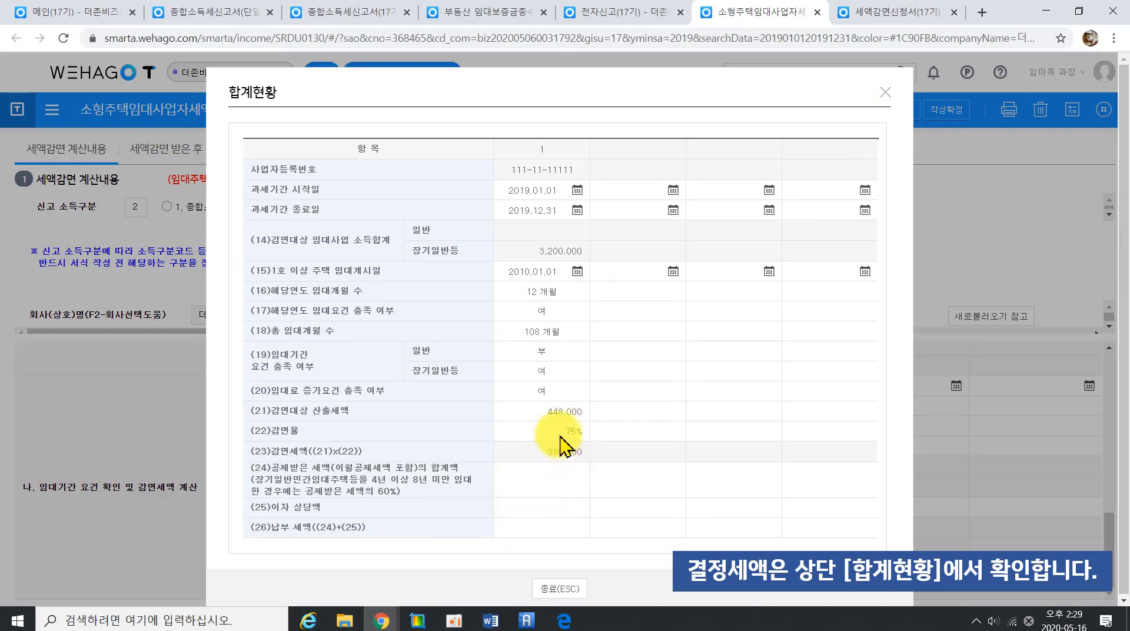
left_click(537, 588)
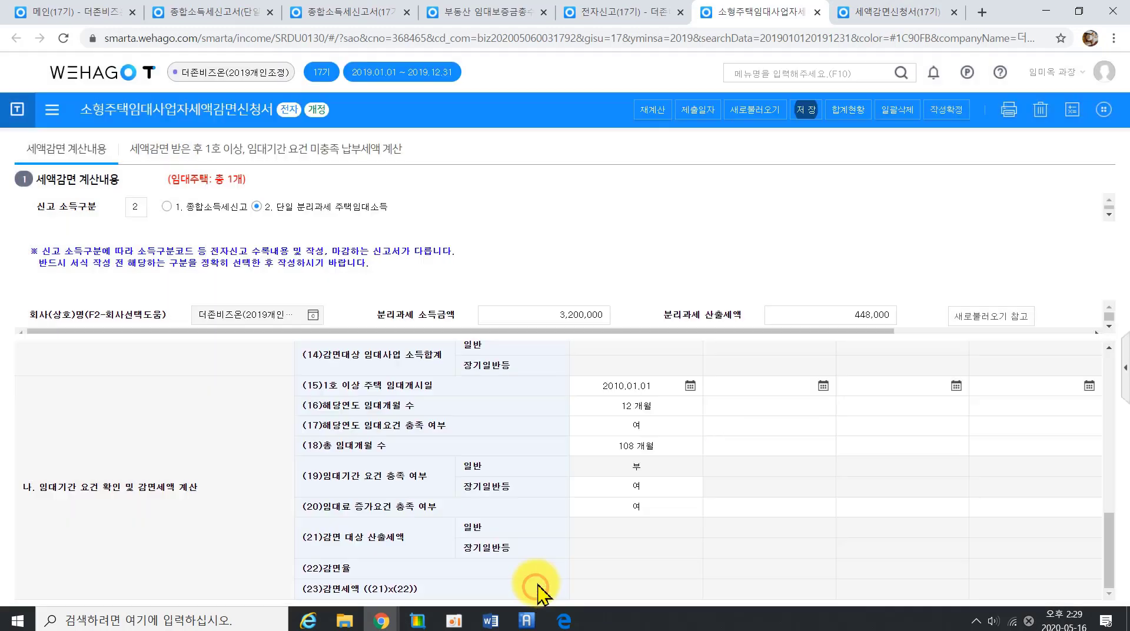
left_click(806, 110)
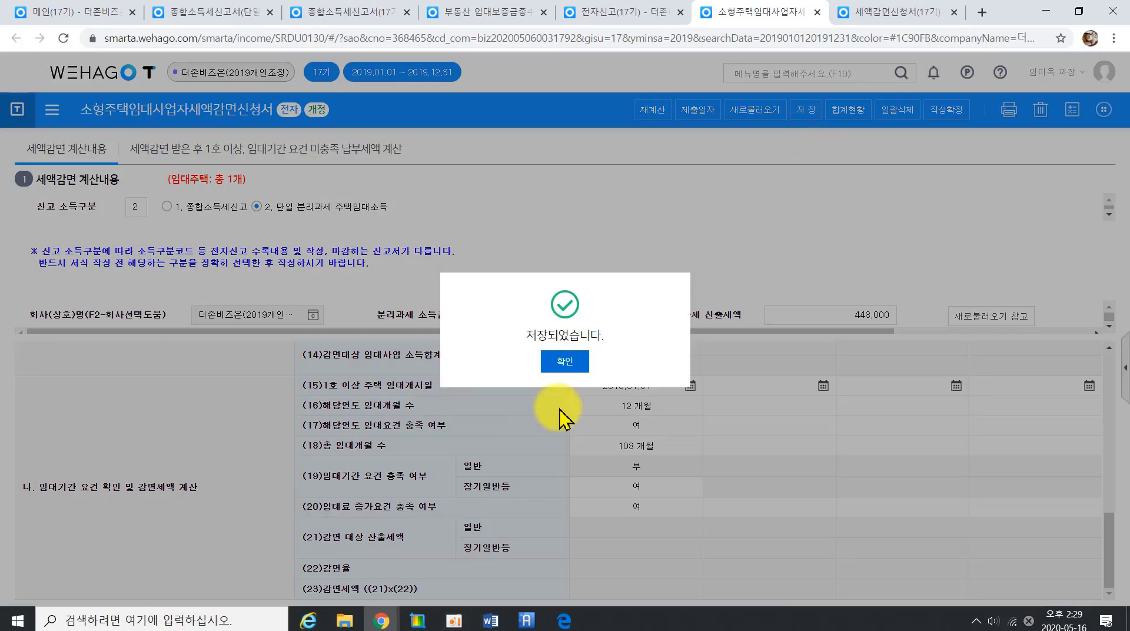
left_click(577, 362)
Step: In 세액감면신청서, switch to 2.단일분리 과세주택임대소득 and reload the items entered in the 소형주택임대사업자세액감면신청서
left_click(902, 13)
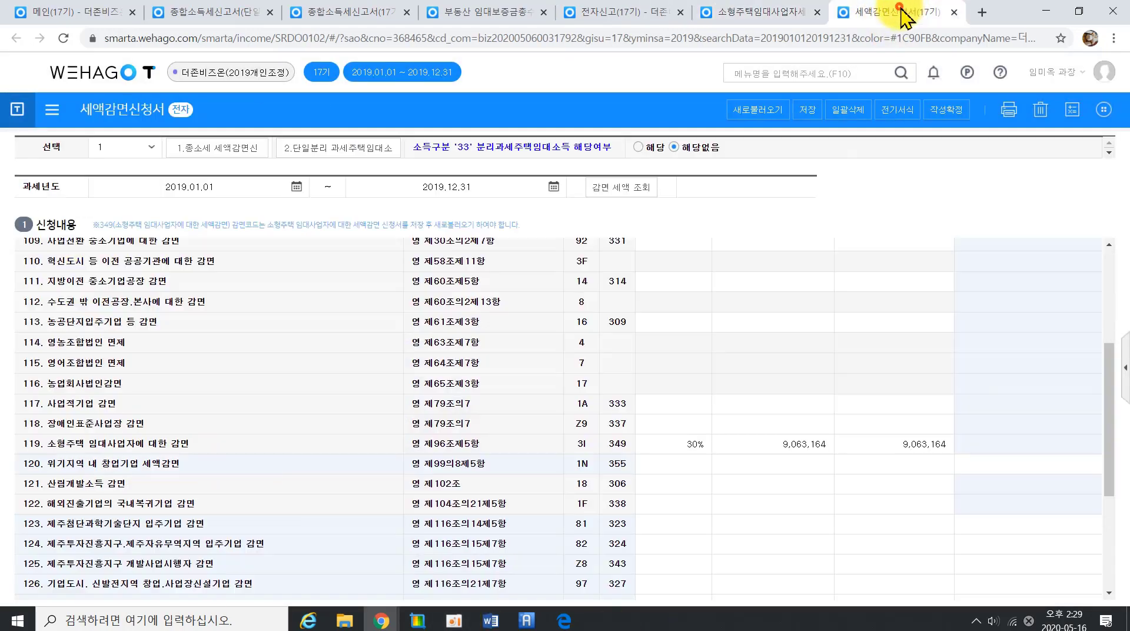
scroll(651, 479, "up", 3)
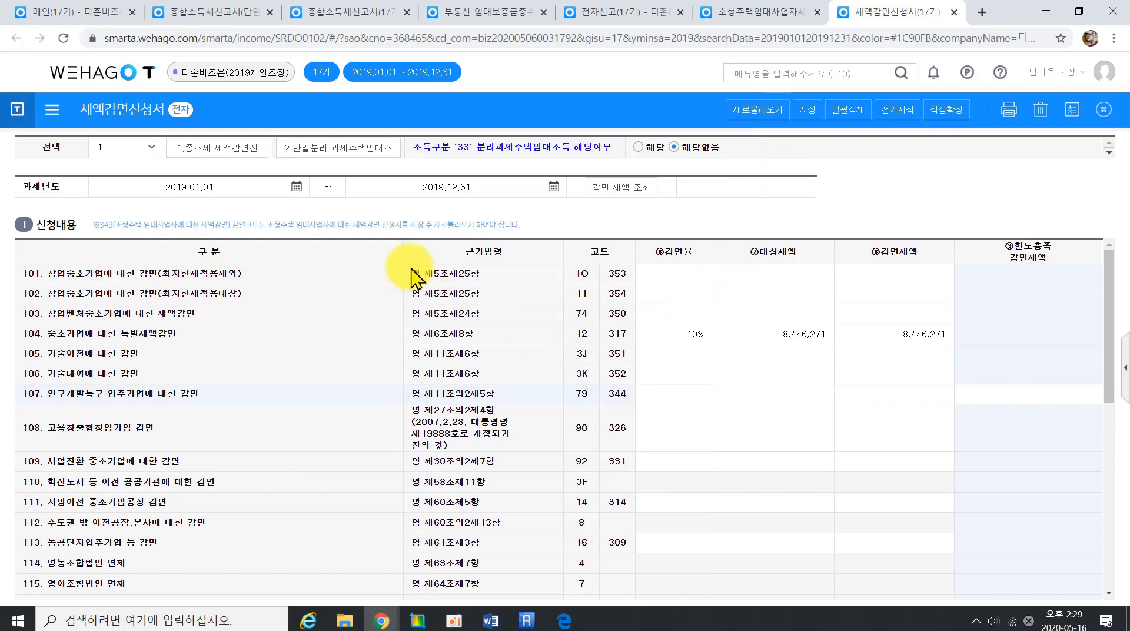
left_click(345, 149)
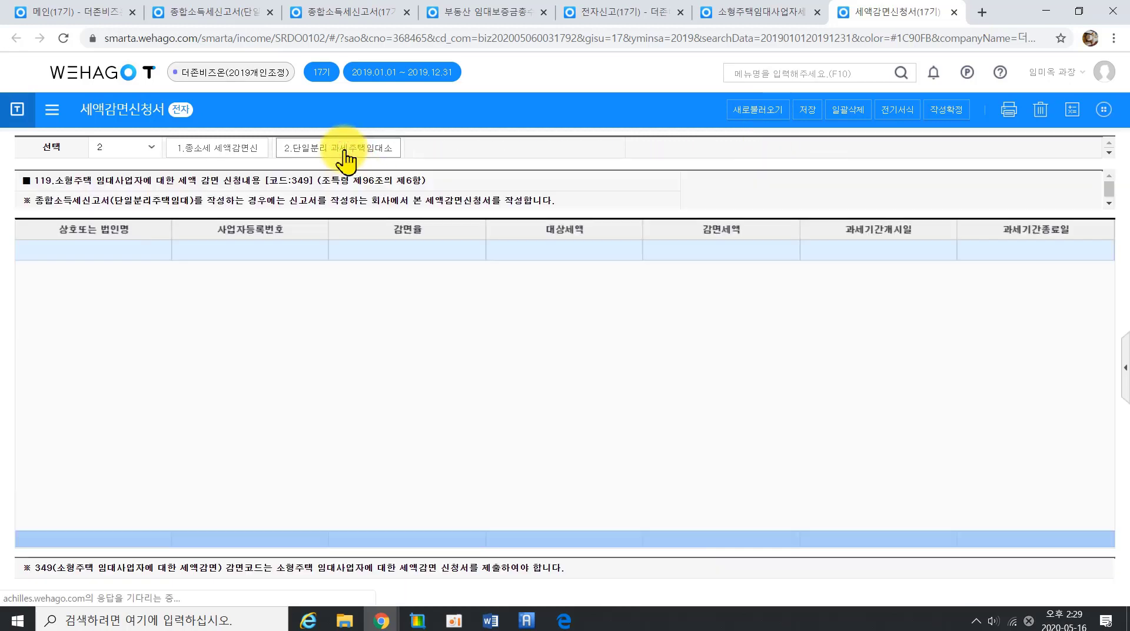
left_click(777, 126)
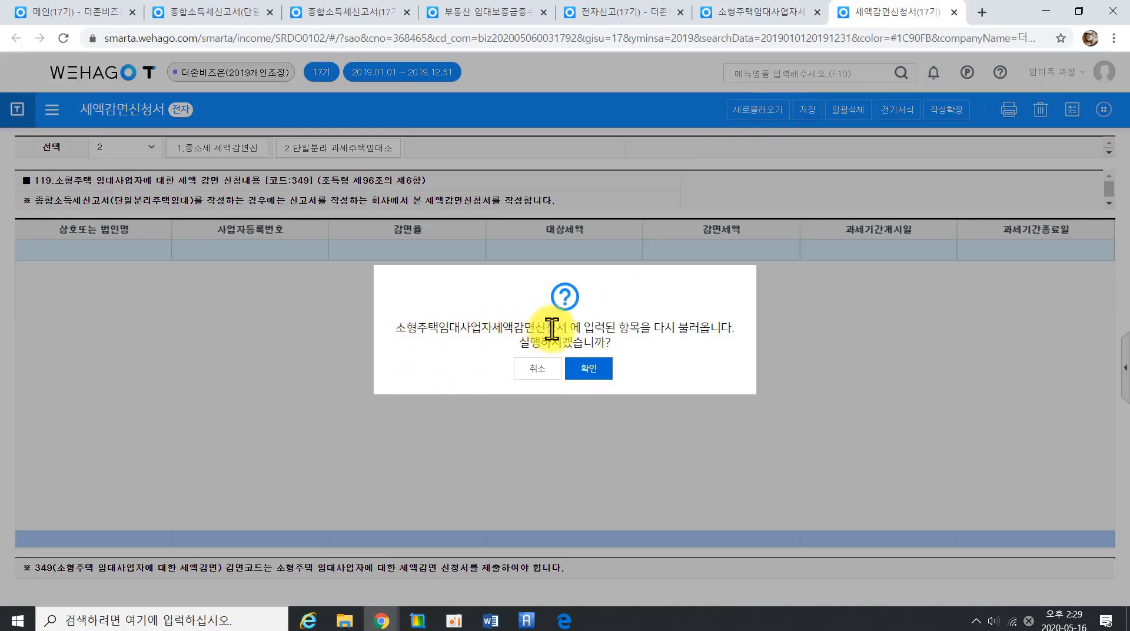
left_click(600, 377)
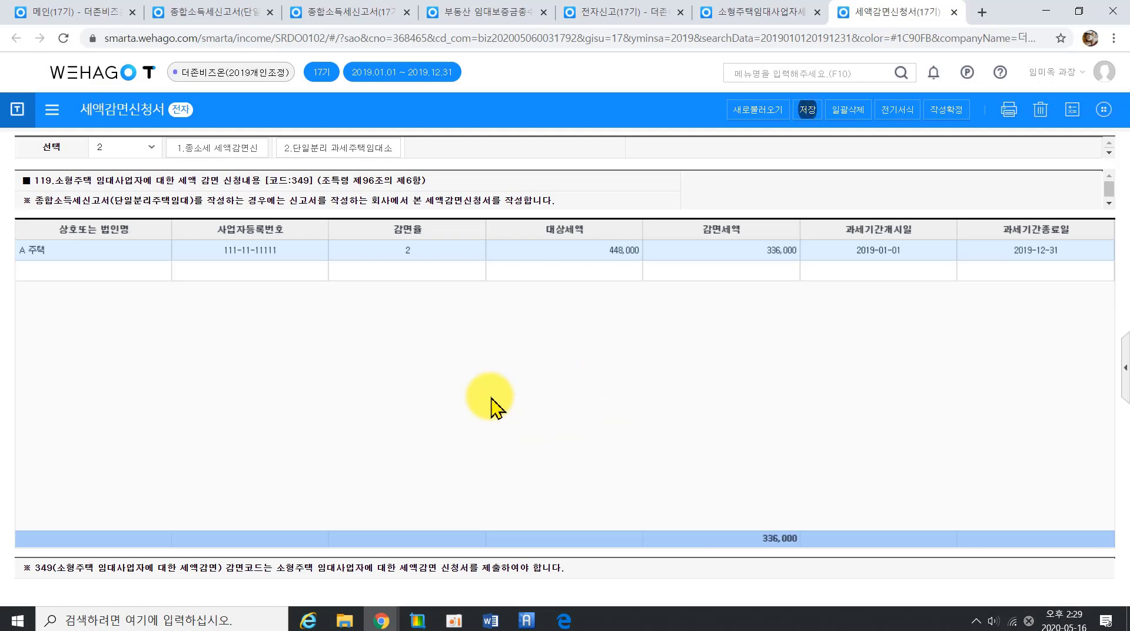
Step: Save the 세액감면신청서 and check the 감면세액 and 과세기간개시일 of the A 주택 row
left_click(822, 124)
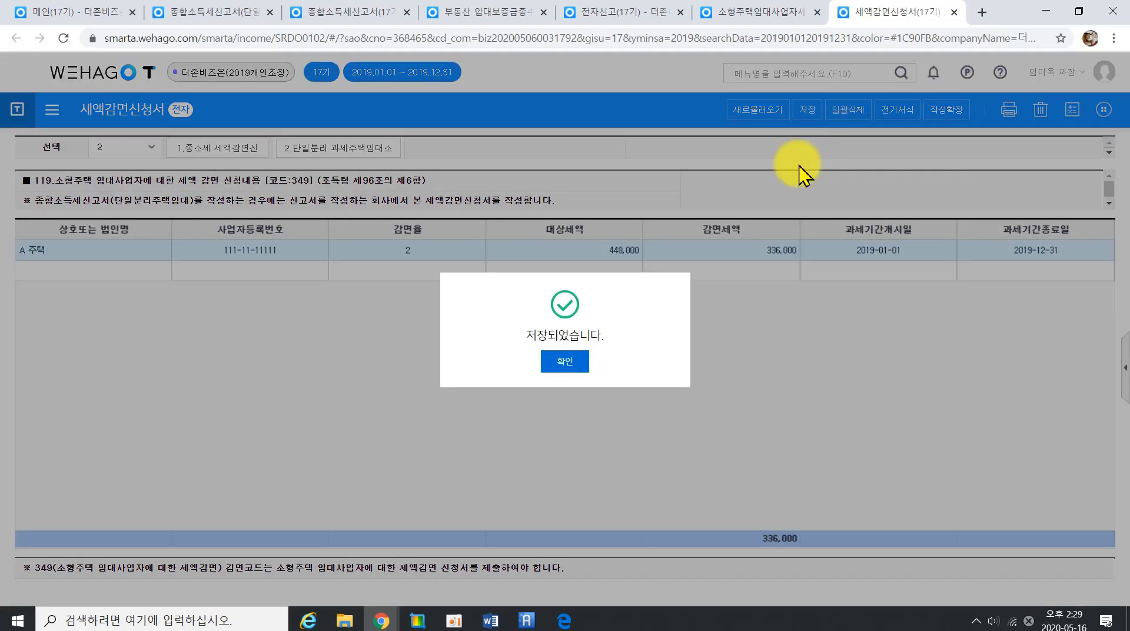
left_click(566, 364)
left_click(721, 251)
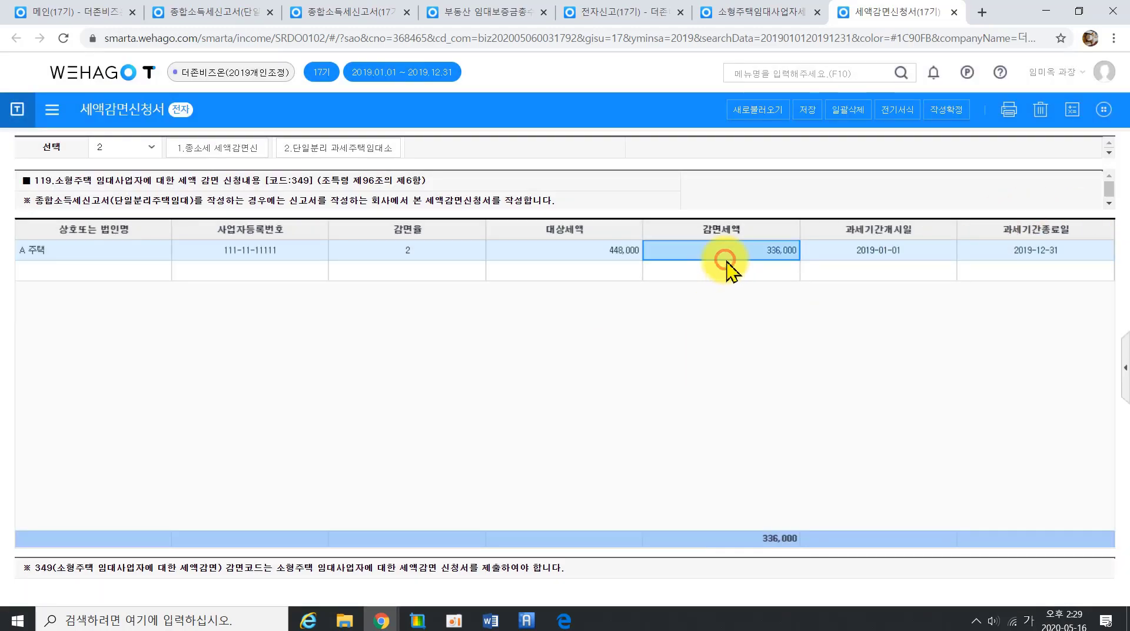
left_click(877, 253)
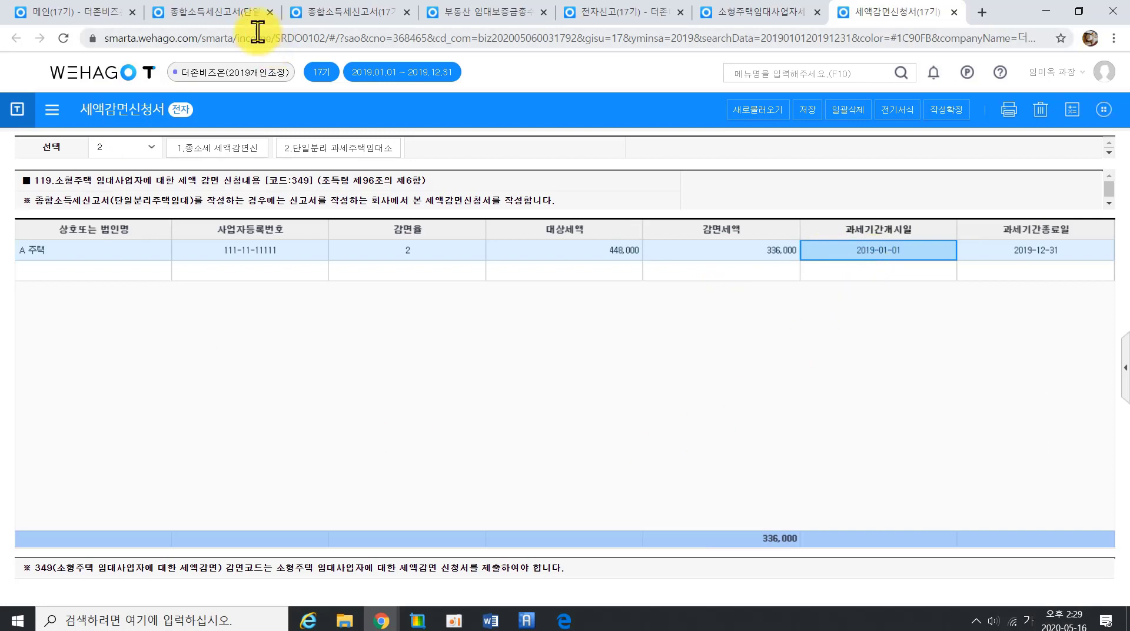
Step: Load the 세액감면 data into 소득세액계산 of the 종합소득세신고서(단일분리과세주택임대) and save the return
left_click(240, 19)
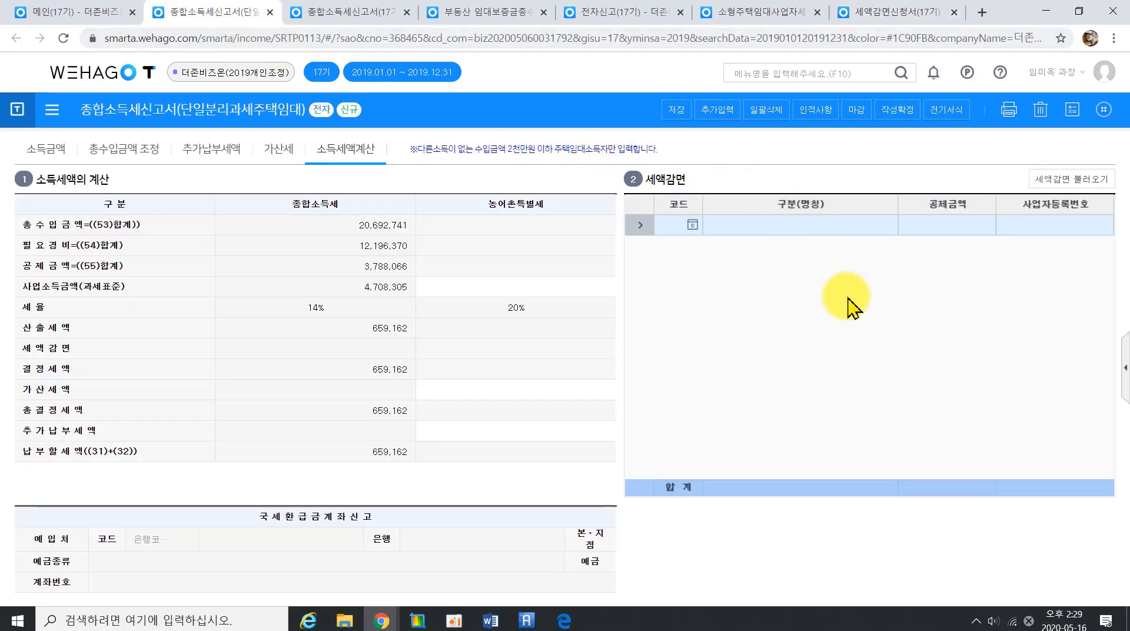
left_click(1062, 180)
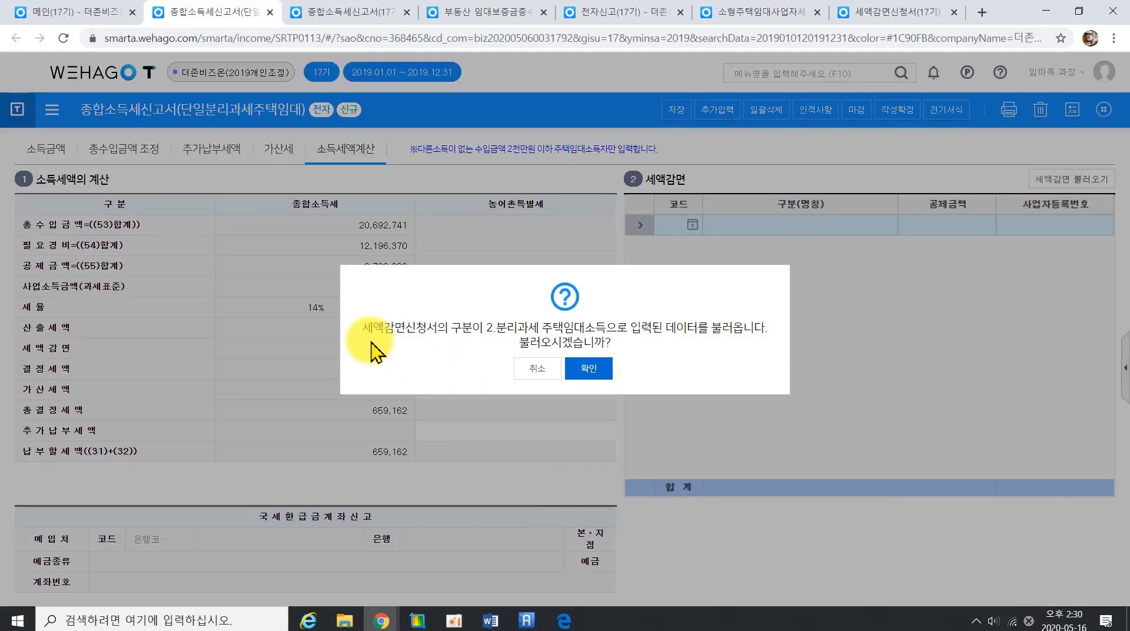
left_click(604, 370)
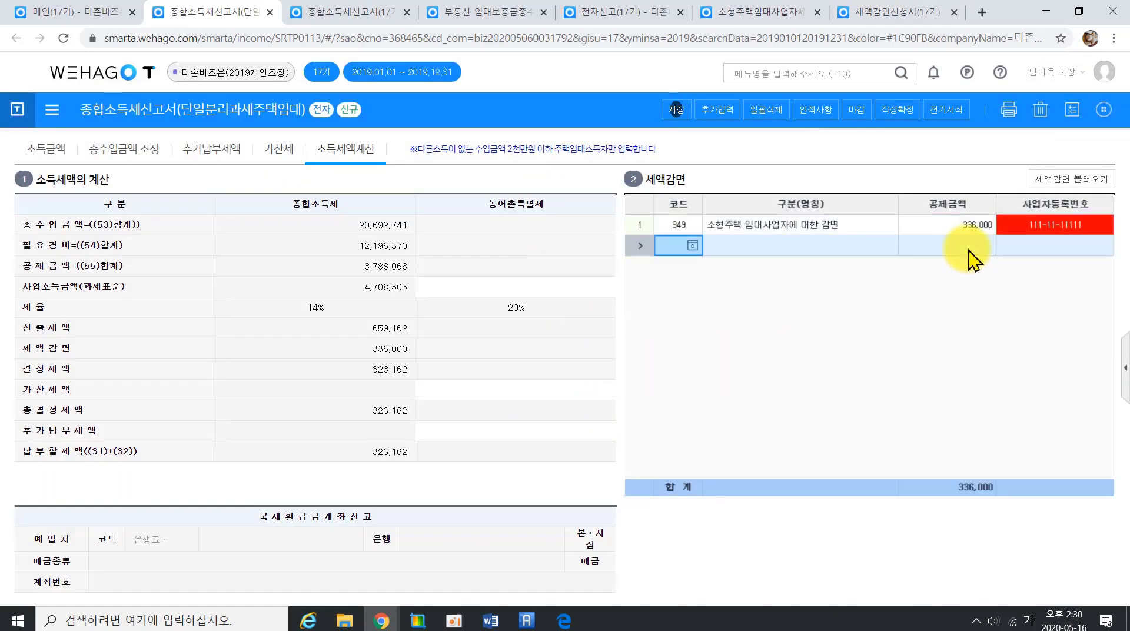
left_click(677, 111)
left_click(565, 361)
Step: Run 마감 on the return and check the company's 분리과세 classification in 전자신고 제작
left_click(862, 112)
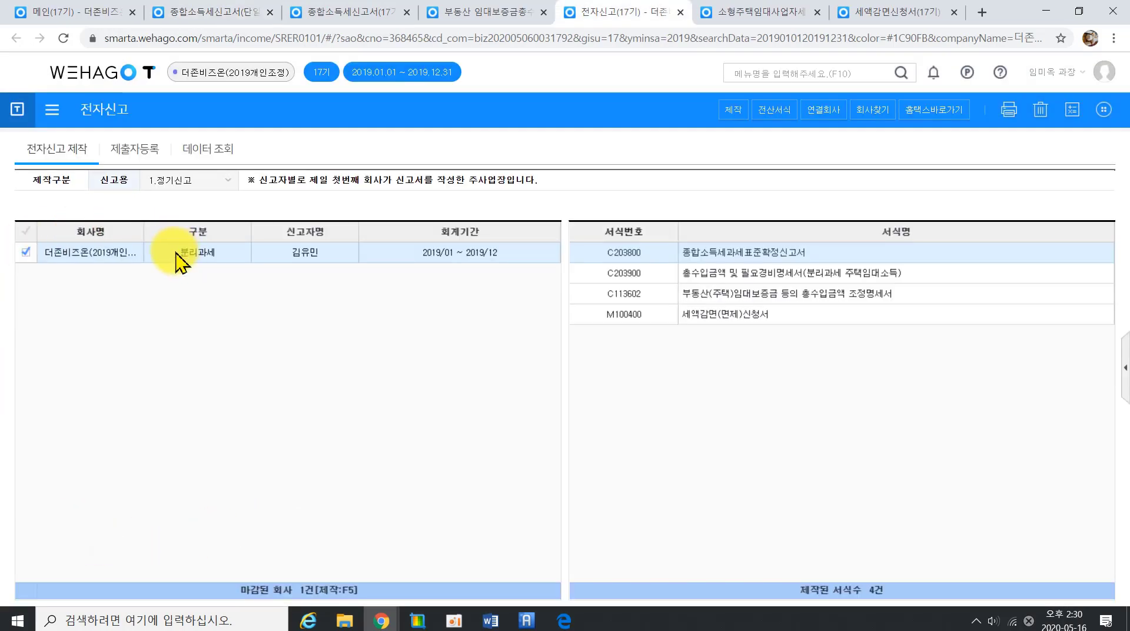
left_click(194, 254)
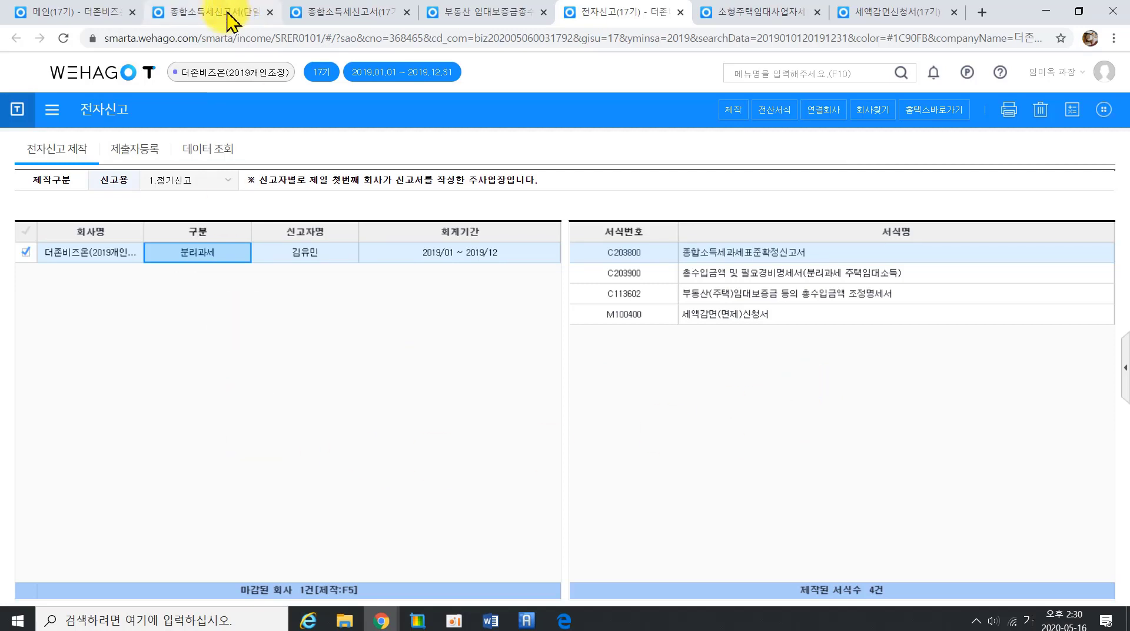
left_click(218, 253)
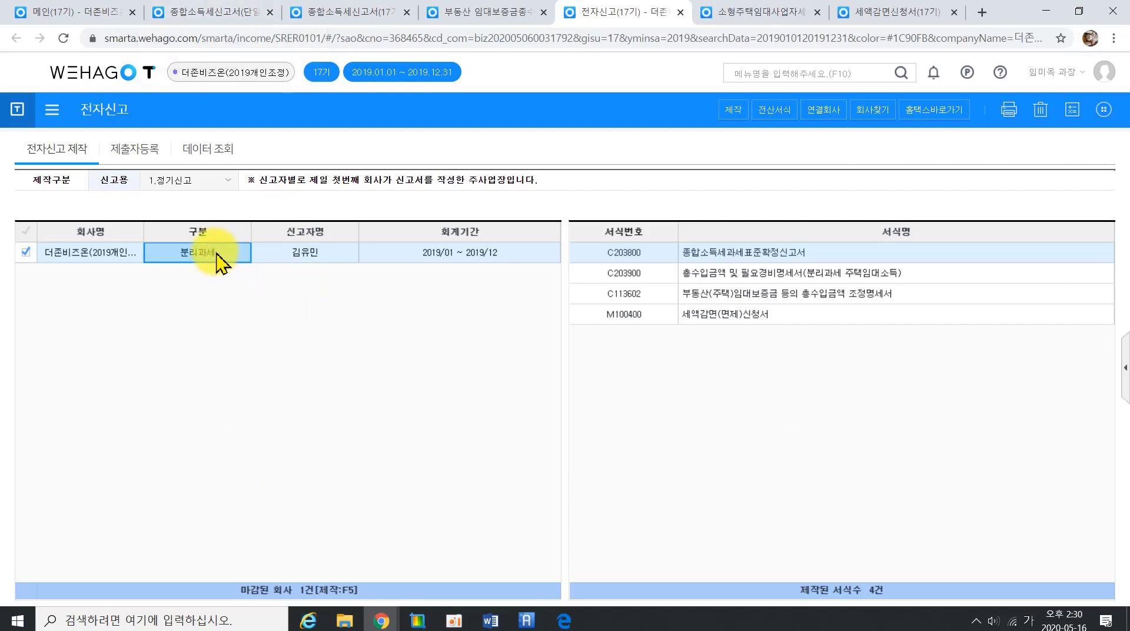